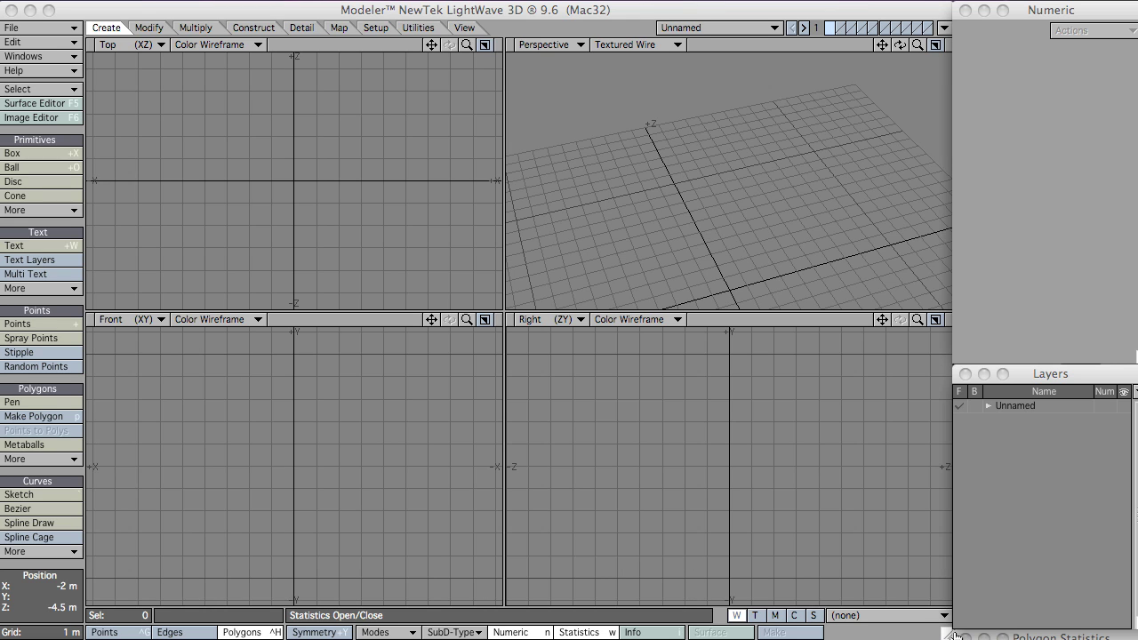
Draw a flat disc about 1.85 m in radius, centred on the origin in the Top view.
{"action": "left_click", "coordinate": [160, 12]}
{"action": "left_click_drag", "start_coordinate": [712, 196], "coordinate": [766, 239], "text": "alt"}
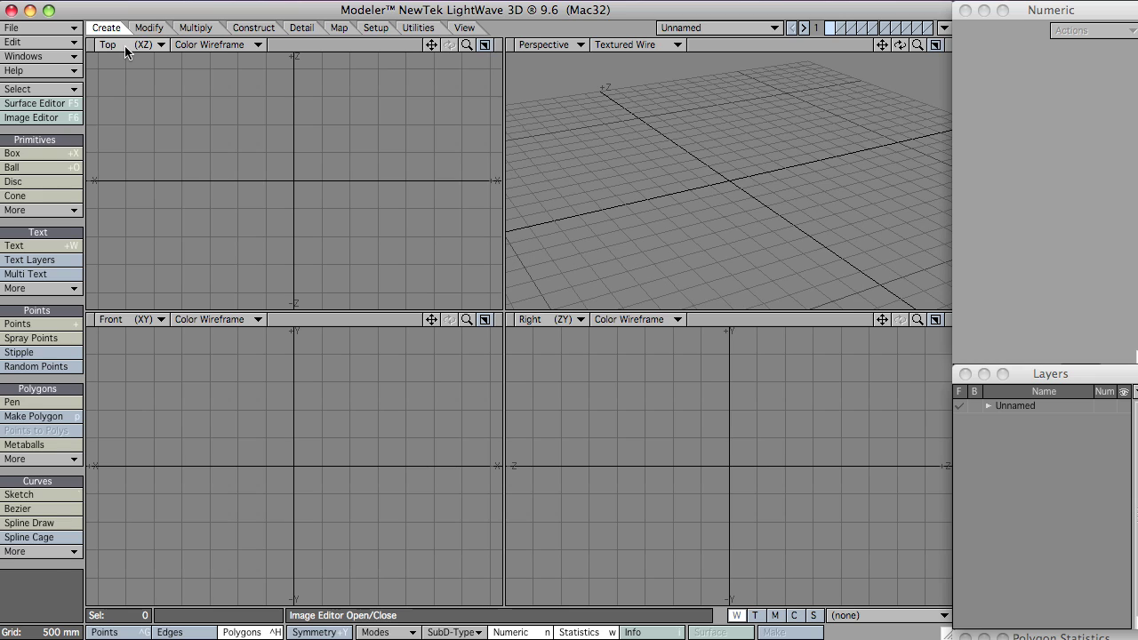
{"action": "left_click", "coordinate": [64, 154]}
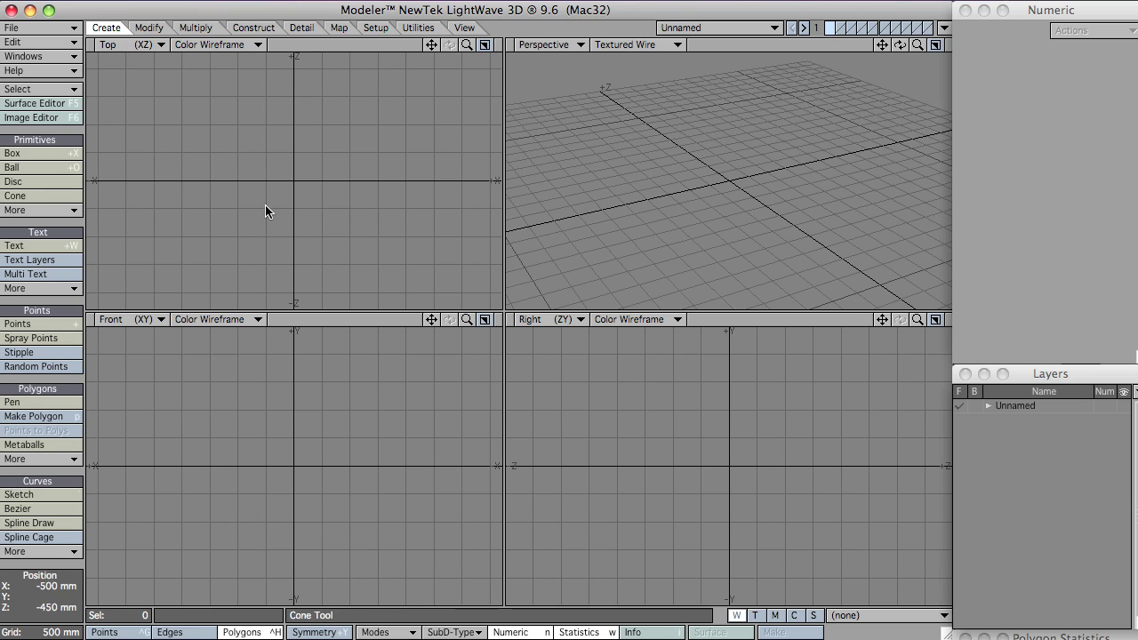
{"action": "left_click", "coordinate": [33, 169]}
{"action": "left_click", "coordinate": [34, 180]}
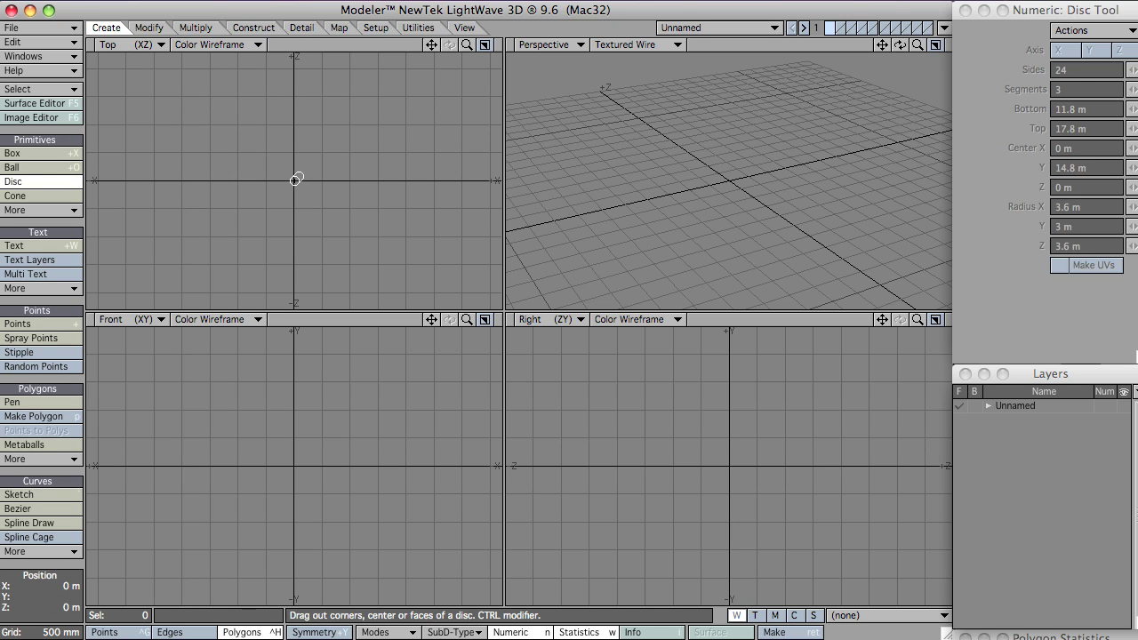
{"action": "left_click_drag", "start_coordinate": [298, 177], "coordinate": [406, 277]}
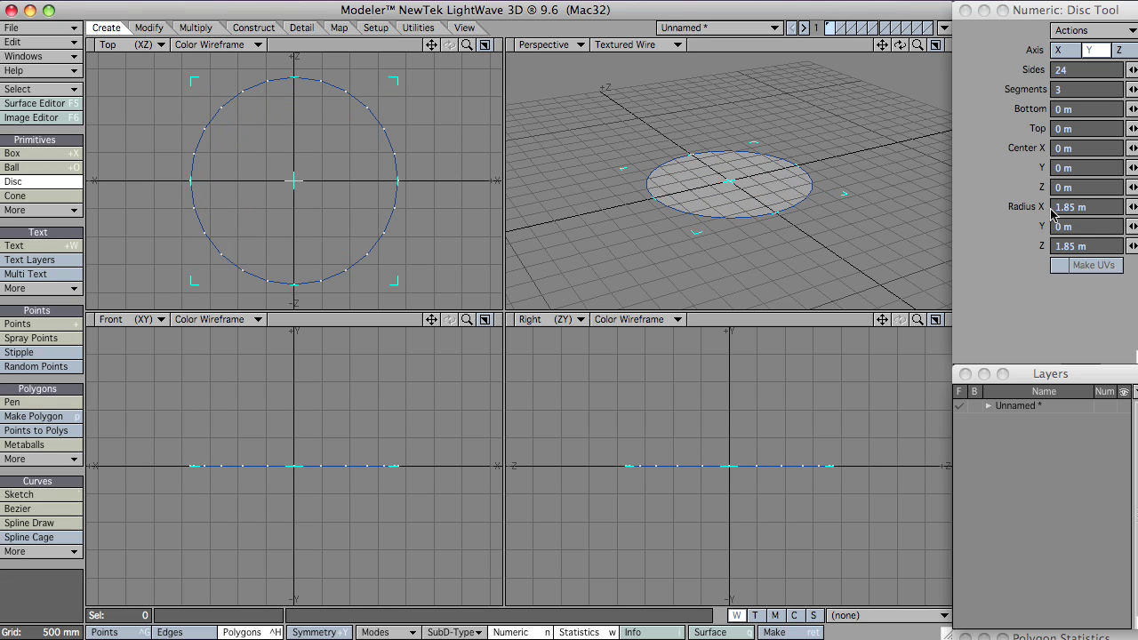
Set the disc's X radius and Z radius to 5 m.
{"action": "left_click", "coordinate": [1117, 208]}
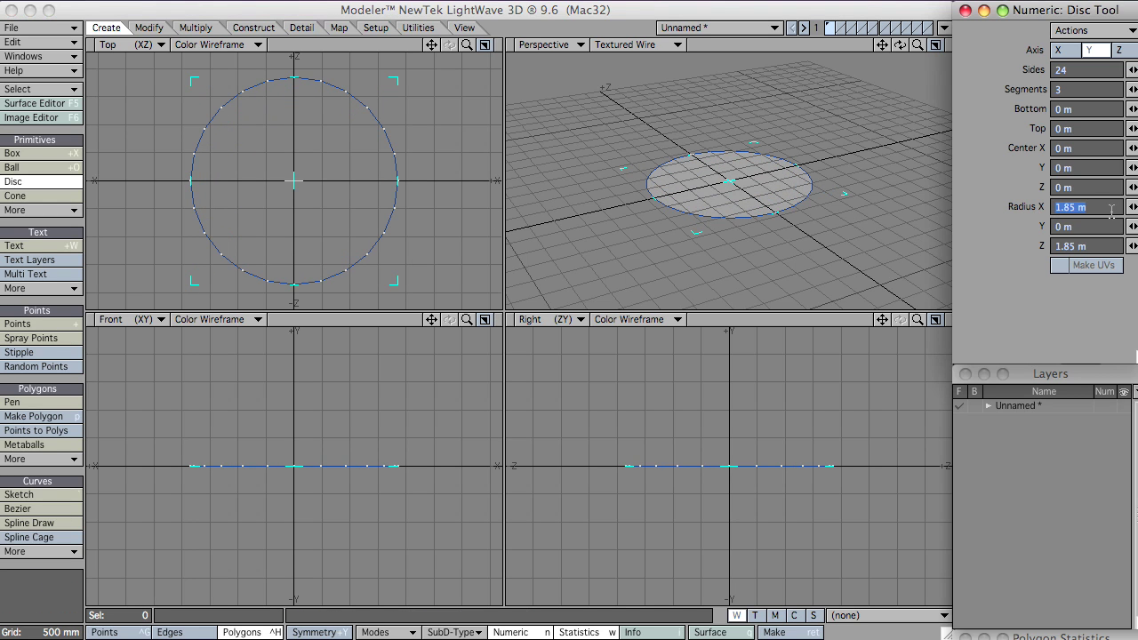
{"action": "type", "text": "5"}
{"action": "key", "text": "Tab"}
{"action": "key", "text": "Tab"}
{"action": "type", "text": "5"}
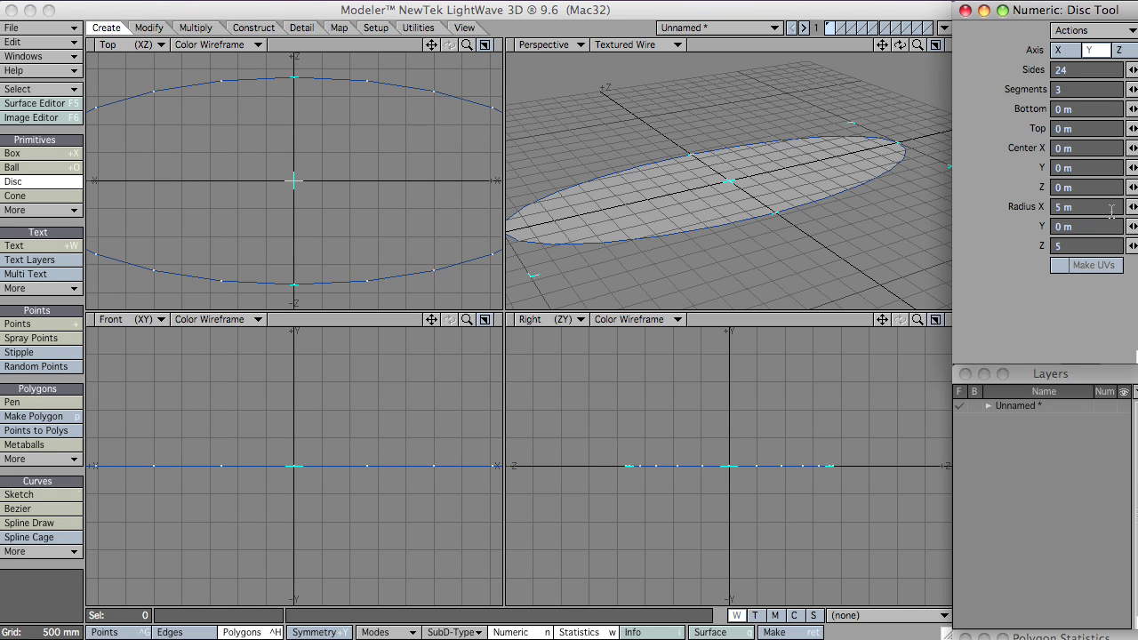
{"action": "key", "text": "Tab"}
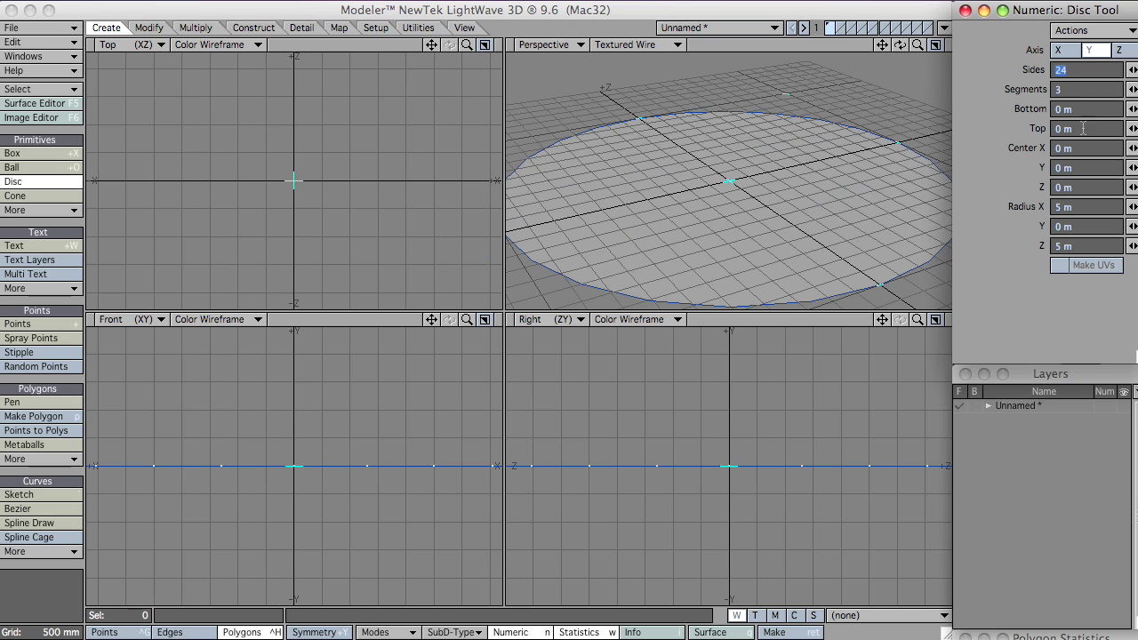
Set the disc's top to 2 m and its segments to 1, and create the cylinder.
{"action": "left_click", "coordinate": [1085, 128]}
{"action": "type", "text": "2"}
{"action": "key", "text": "Tab"}
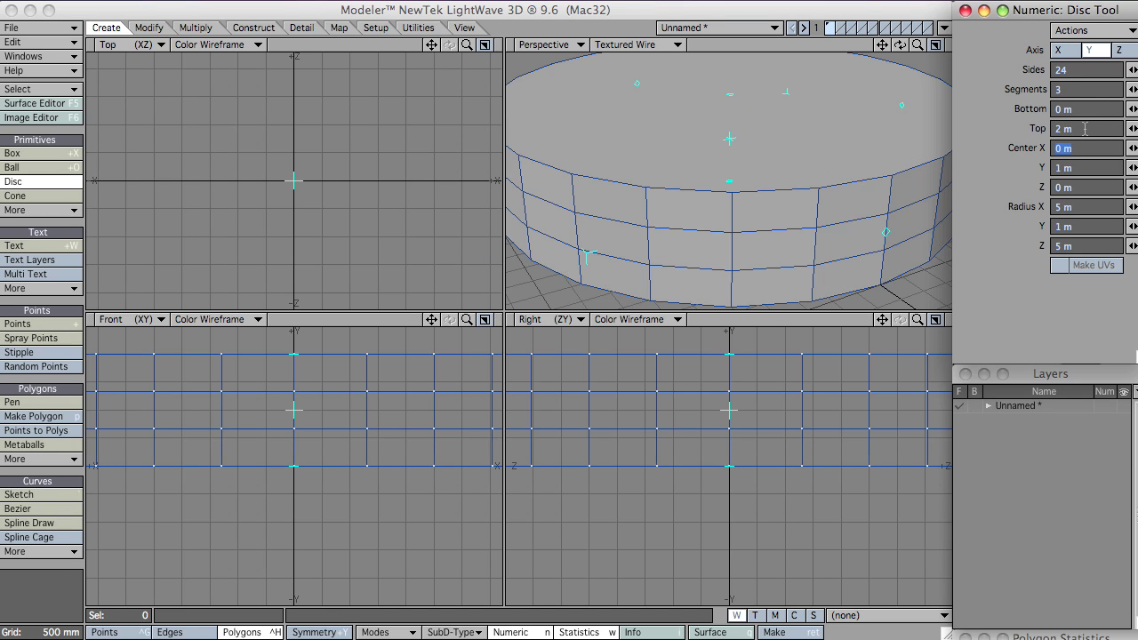
{"action": "left_click", "coordinate": [1077, 89]}
{"action": "type", "text": "1"}
{"action": "key", "text": "Return"}
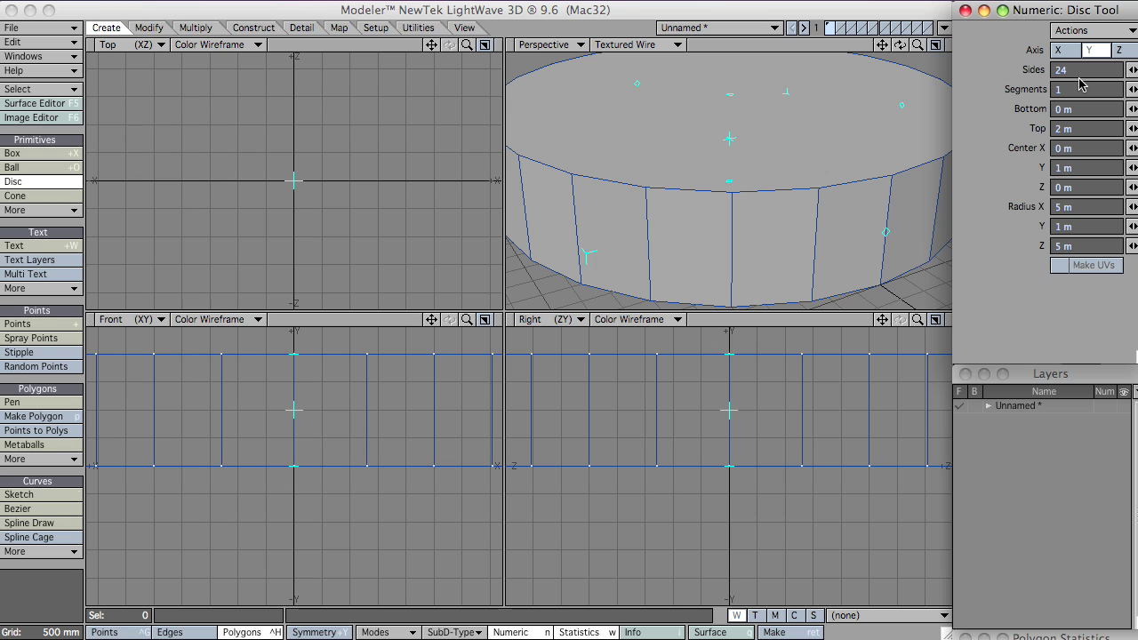
{"action": "key", "text": "Return"}
Knife a horizontal cut through the whole cylinder at a height of 600 mm in the Right view.
{"action": "left_click_drag", "start_coordinate": [863, 148], "coordinate": [706, 139], "text": "alt"}
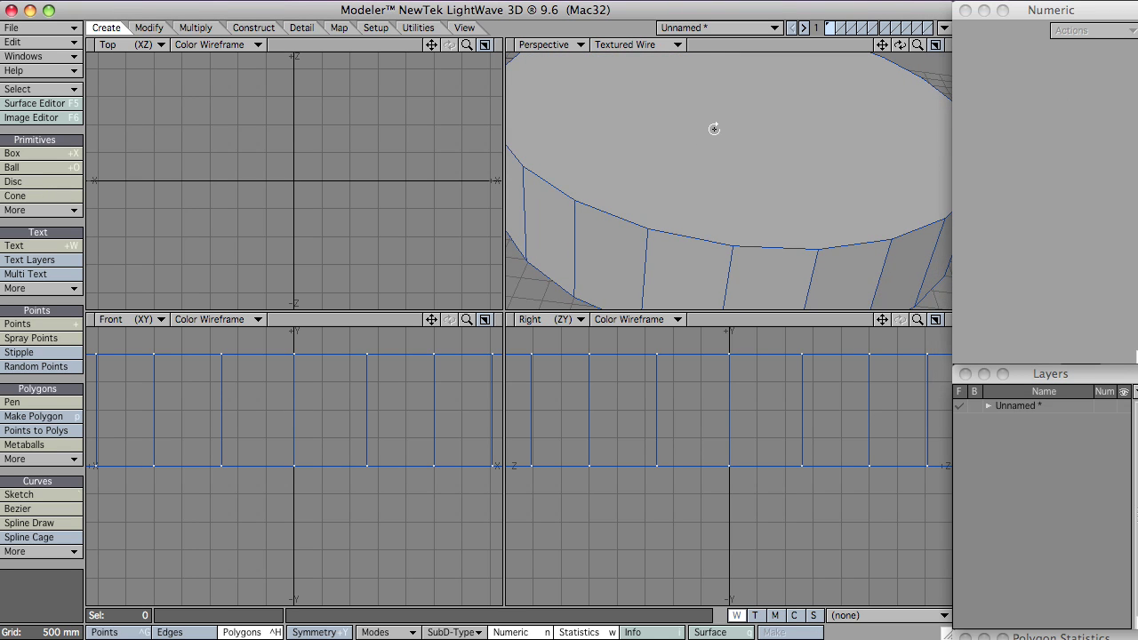
{"action": "left_click_drag", "start_coordinate": [759, 225], "coordinate": [773, 192], "text": "alt"}
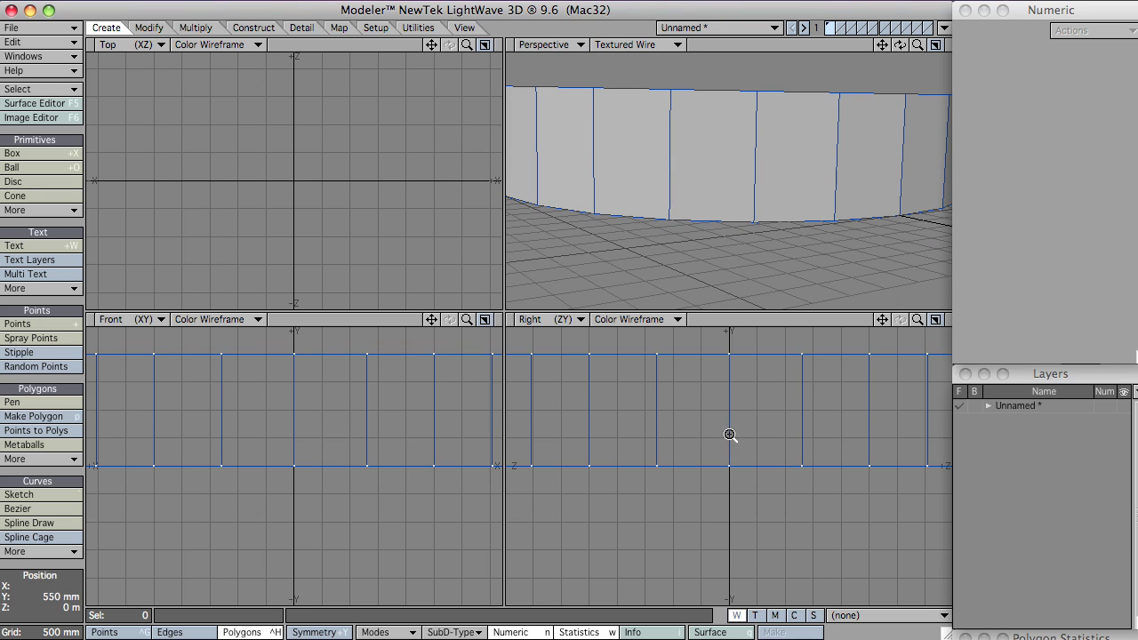
{"action": "left_click_drag", "start_coordinate": [730, 437], "coordinate": [676, 483], "text": "ctrl+alt"}
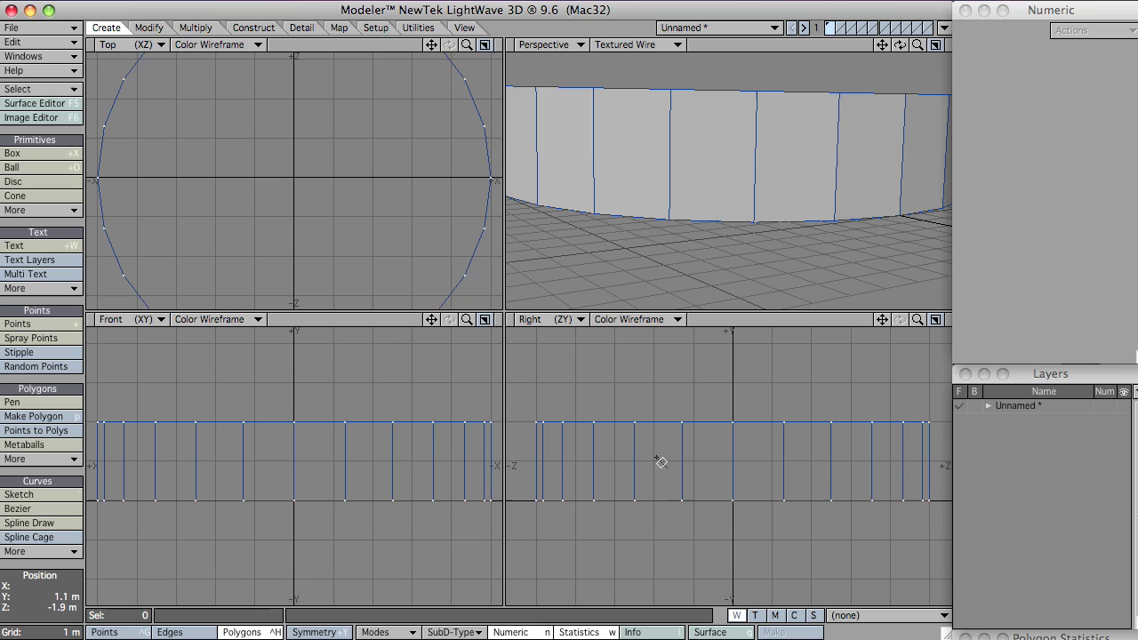
{"action": "key", "text": "shift+k"}
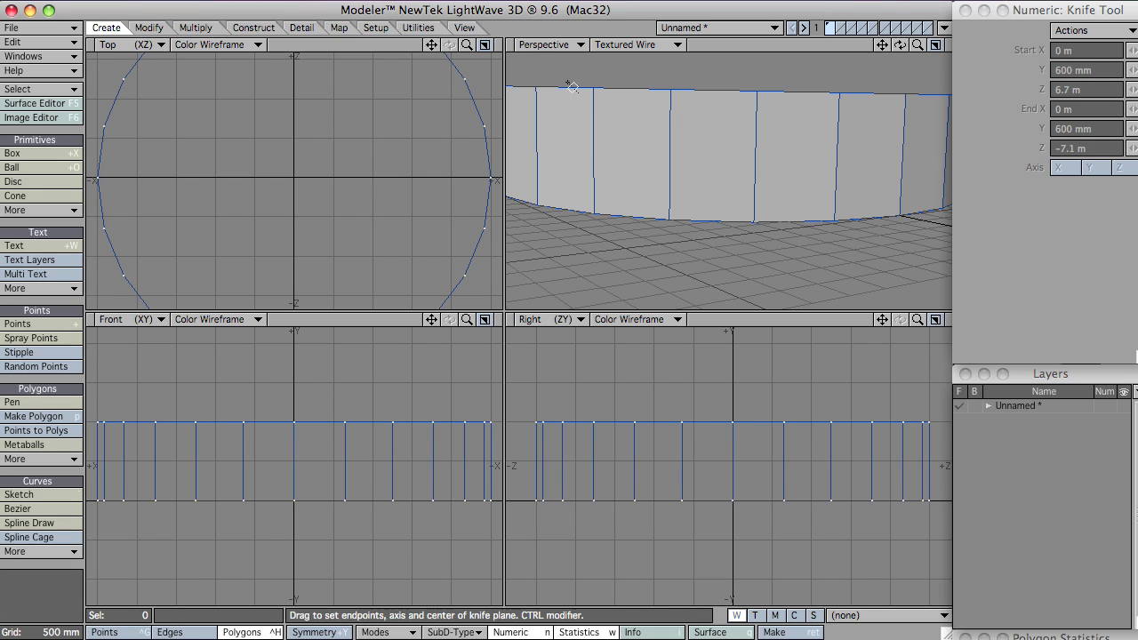
{"action": "left_click_drag", "start_coordinate": [717, 469], "coordinate": [707, 475], "text": "alt"}
{"action": "left_click", "coordinate": [517, 482]}
{"action": "left_click_drag", "start_coordinate": [520, 486], "coordinate": [940, 485]}
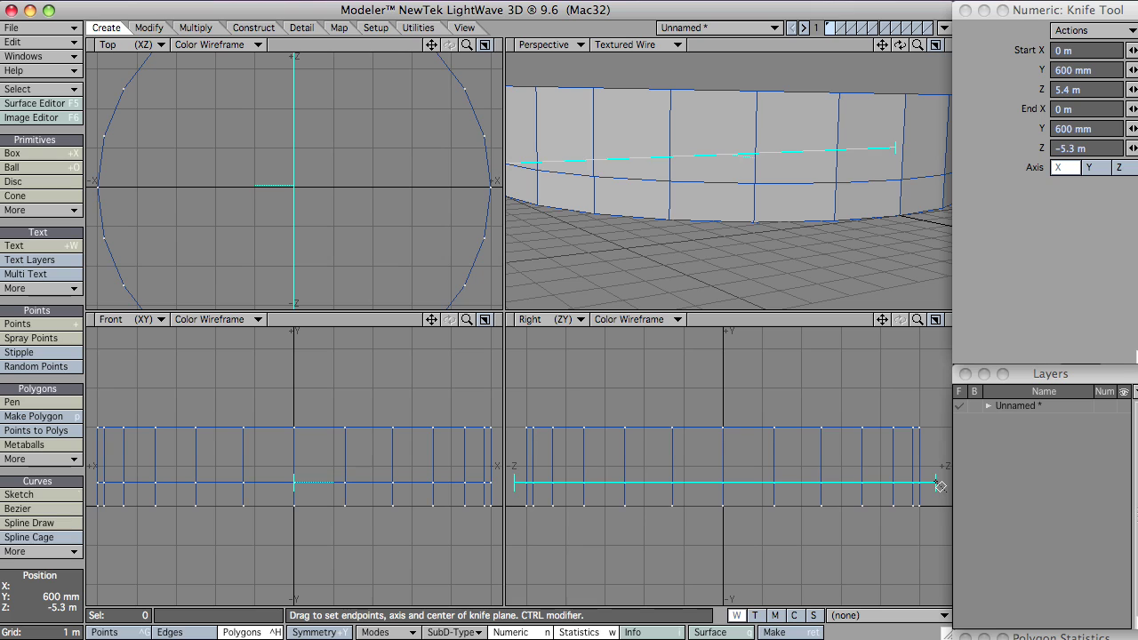
{"action": "key", "text": "space"}
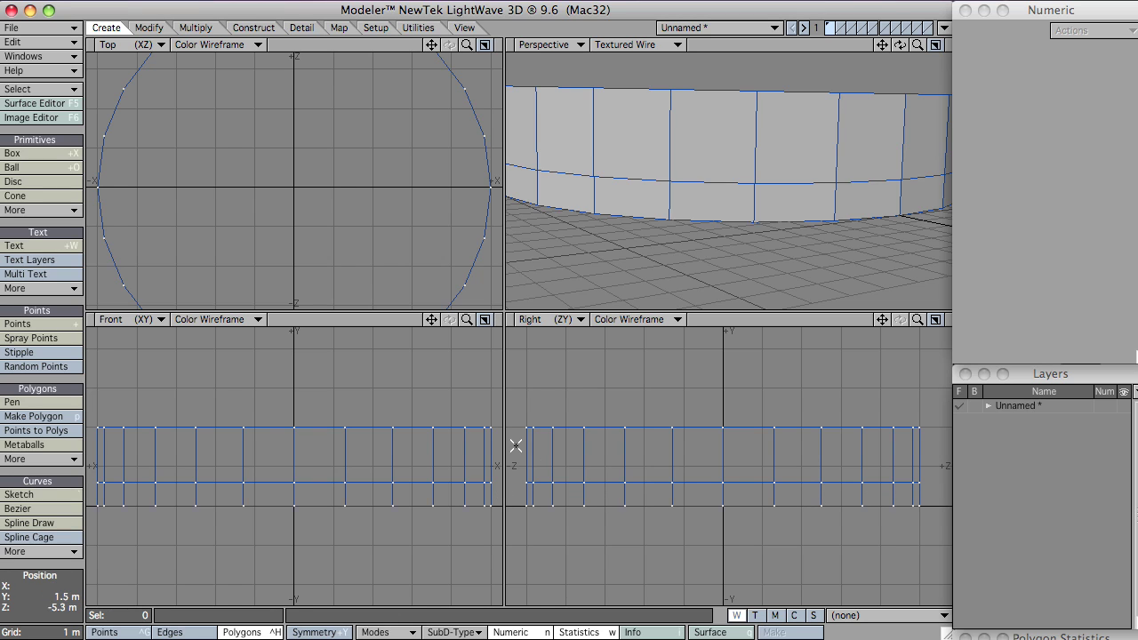
Select the ring of wall polygons above the cut and name their surface "windows".
{"action": "left_click_drag", "start_coordinate": [515, 444], "coordinate": [544, 450]}
{"action": "mouse_move", "coordinate": [545, 449]}
{"action": "right_mouse_down"}
{"action": "mouse_move", "coordinate": [922, 453]}
{"action": "mouse_move", "coordinate": [687, 453]}
{"action": "right_mouse_up"}
{"action": "left_click", "coordinate": [654, 453]}
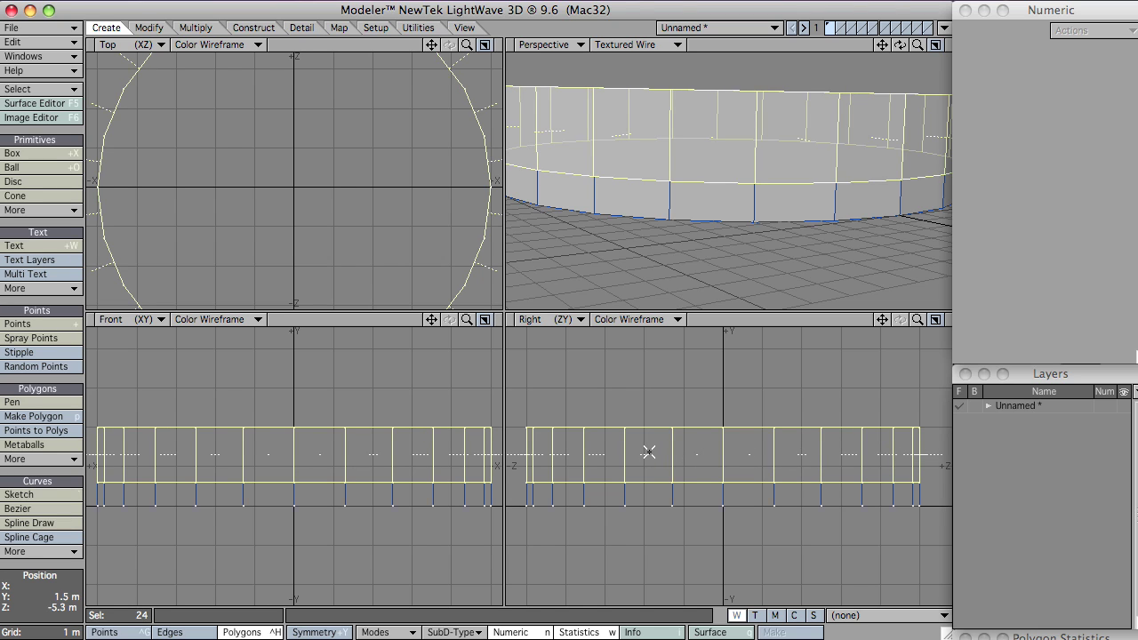
{"action": "key", "text": "q"}
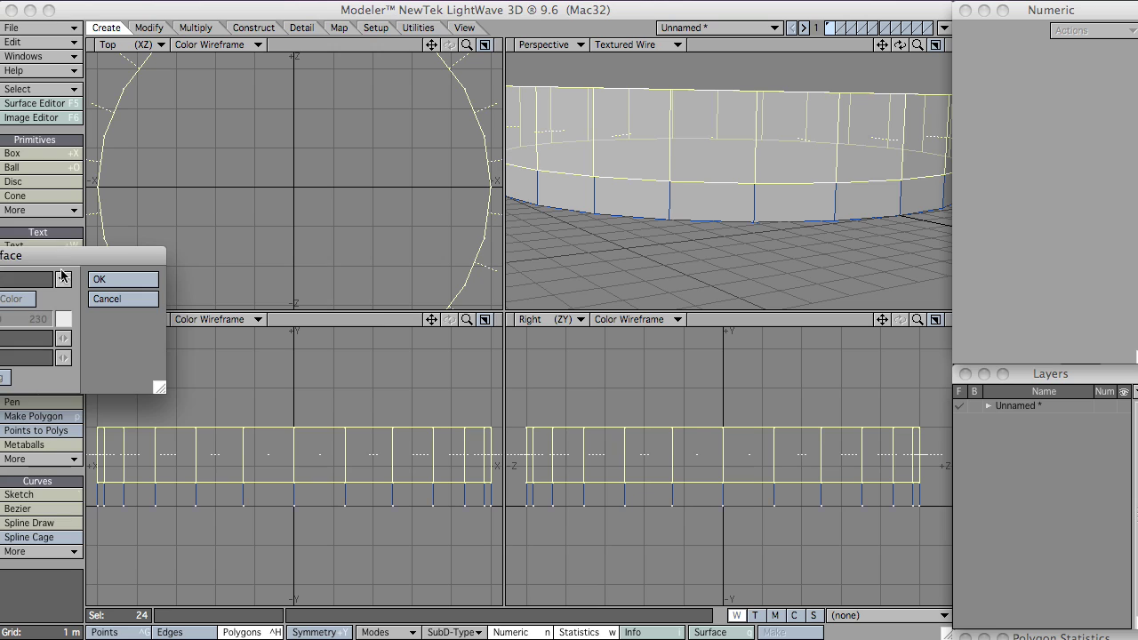
{"action": "left_click_drag", "start_coordinate": [63, 258], "coordinate": [261, 245]}
{"action": "left_click", "coordinate": [259, 265]}
{"action": "left_click", "coordinate": [267, 283]}
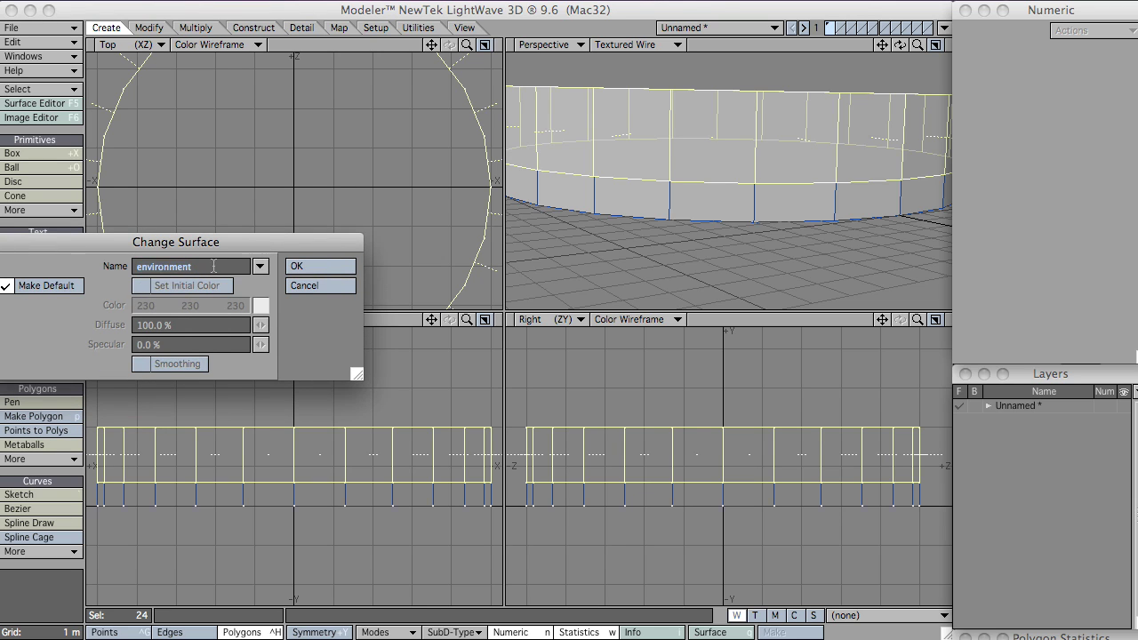
{"action": "double_click", "coordinate": [214, 266]}
{"action": "type", "text": "windows"}
{"action": "key", "text": "Return"}
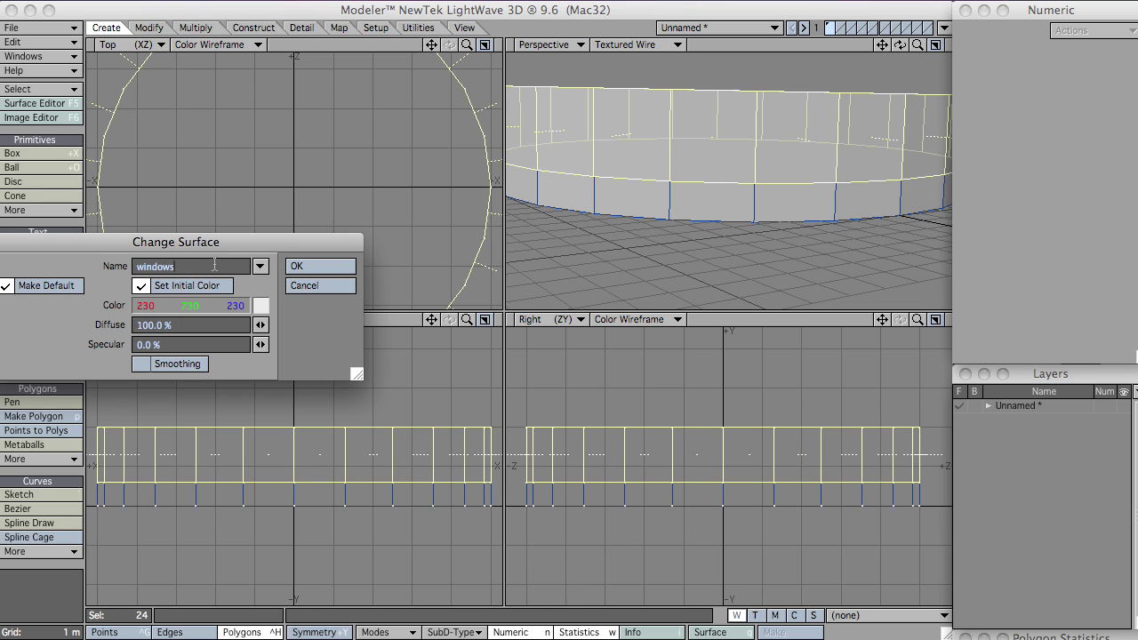
Turn off Make Default, set the windows surface colour to pale aqua (159, 230, 225), and apply the surface.
{"action": "left_click", "coordinate": [74, 293]}
{"action": "left_click", "coordinate": [261, 305]}
{"action": "left_click", "coordinate": [444, 299]}
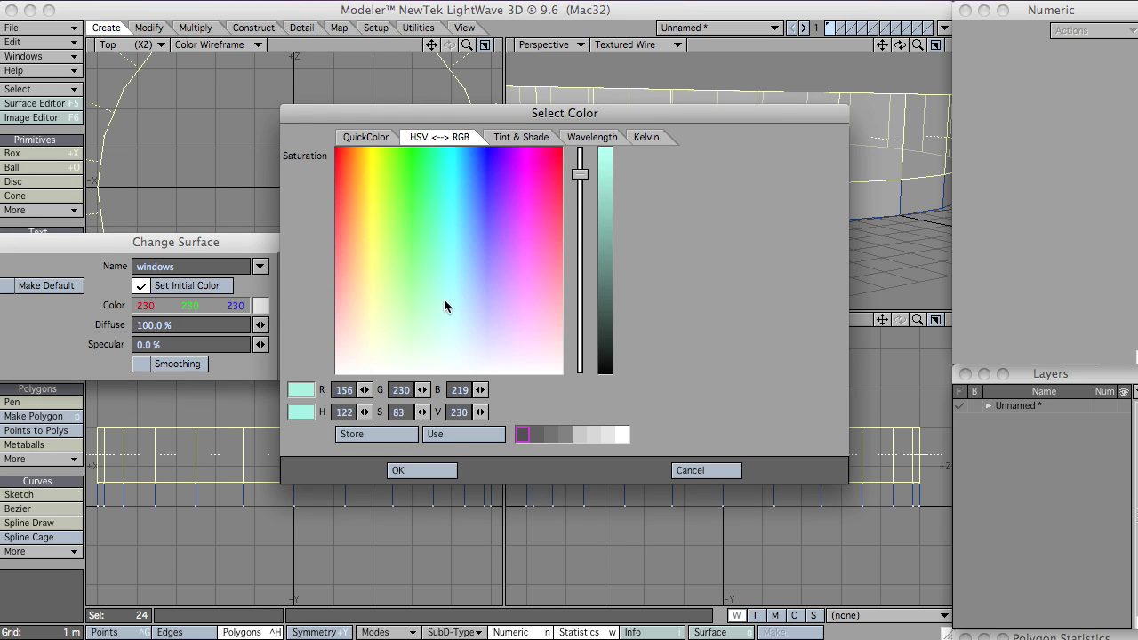
{"action": "left_click", "coordinate": [405, 467]}
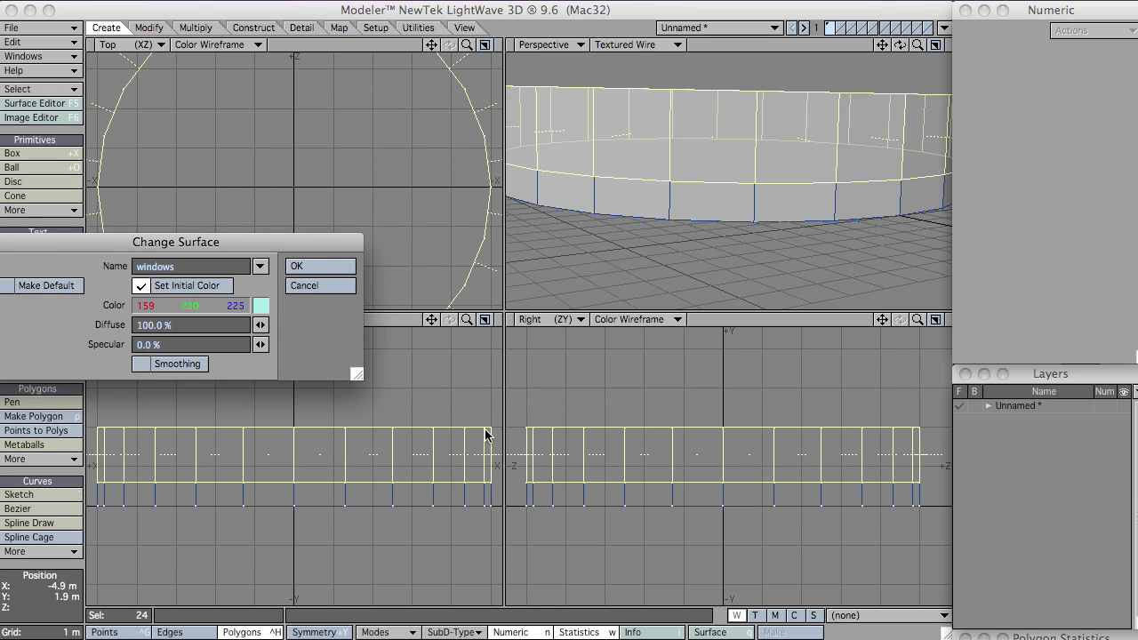
{"action": "left_click", "coordinate": [342, 266]}
Clear the selection and delete the cylinder's top cap polygon.
{"action": "left_click_drag", "start_coordinate": [732, 188], "coordinate": [732, 216], "text": "alt"}
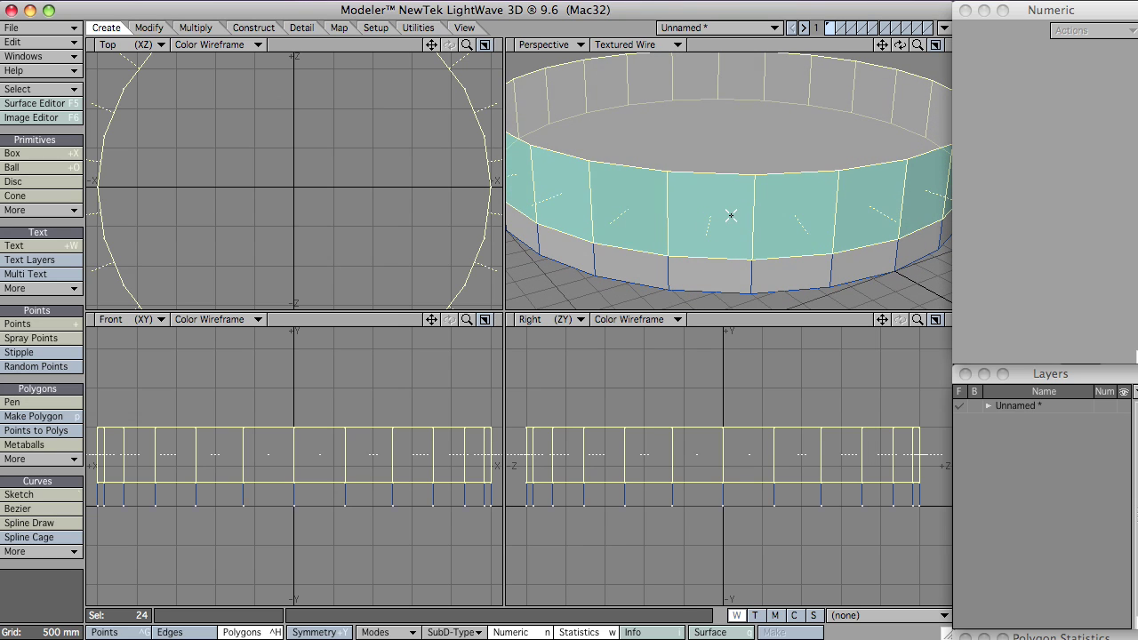
{"action": "left_click", "coordinate": [78, 564]}
{"action": "left_click", "coordinate": [693, 94]}
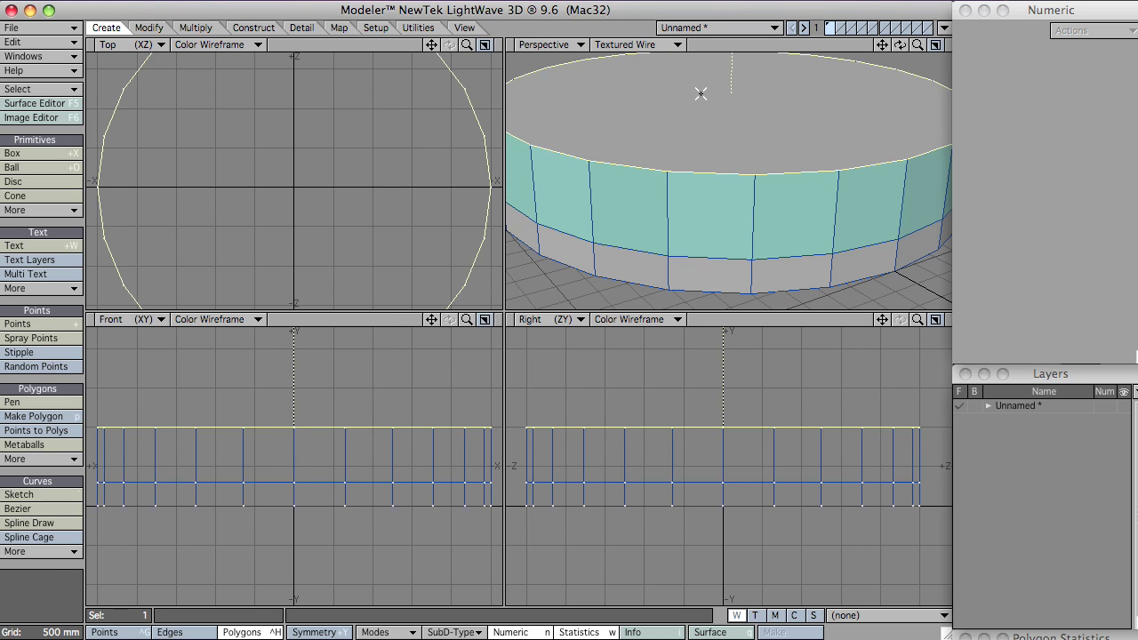
{"action": "key", "text": "Delete"}
Knife a second horizontal cut through the lower wall at a height of 200 mm in the Right view.
{"action": "left_click_drag", "start_coordinate": [701, 93], "coordinate": [676, 186], "text": "alt"}
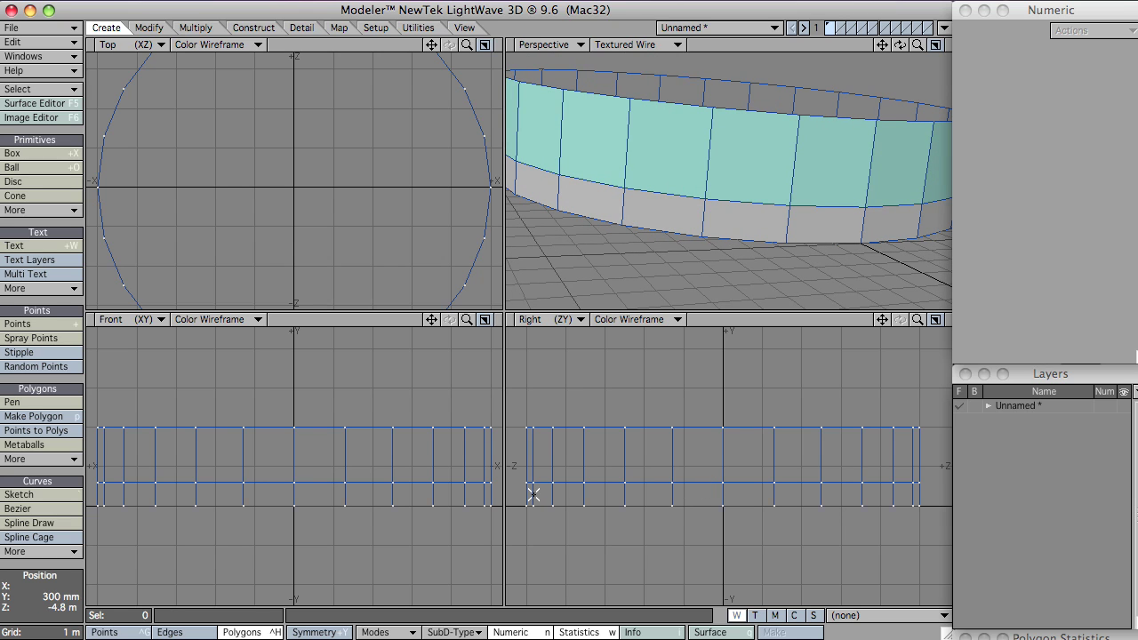
{"action": "key", "text": "shift+k"}
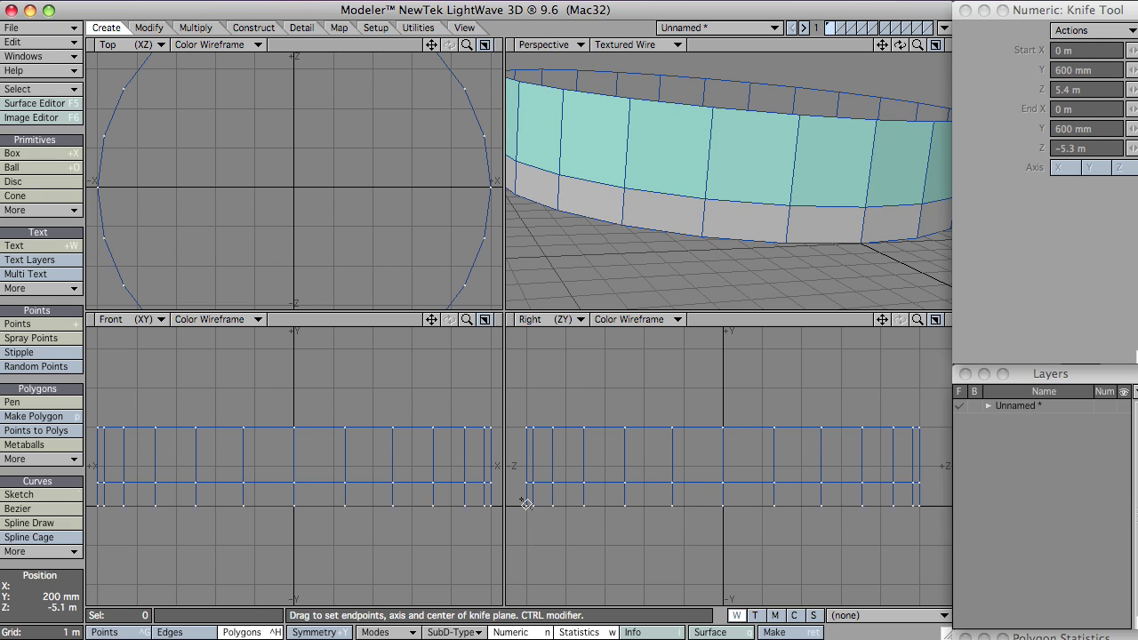
{"action": "left_click_drag", "start_coordinate": [522, 499], "coordinate": [935, 501]}
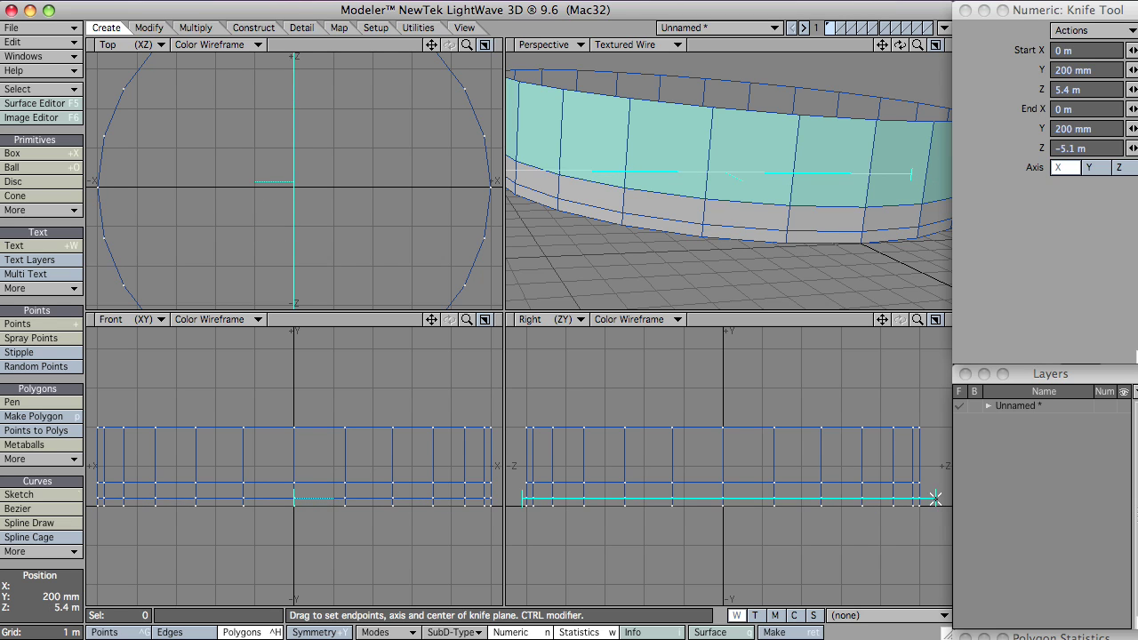
{"action": "key", "text": "space"}
Select only the bottom band of wall polygons below the 200 mm cut and smooth shift it outward by 100 mm.
{"action": "left_click_drag", "start_coordinate": [762, 178], "coordinate": [770, 133], "text": "alt"}
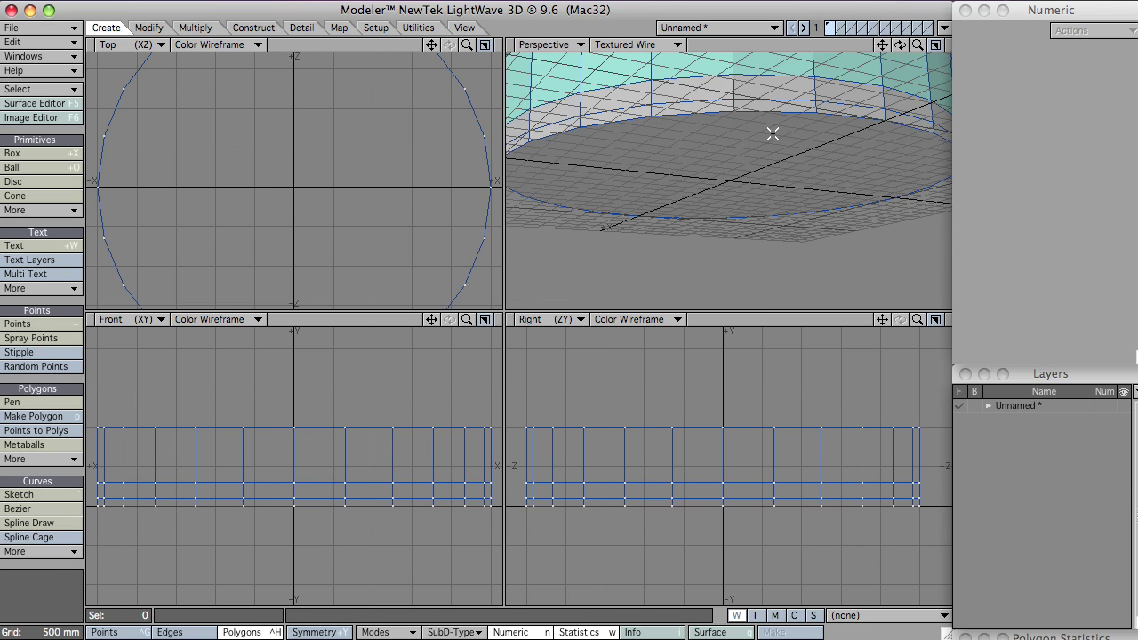
{"action": "left_click", "coordinate": [744, 167]}
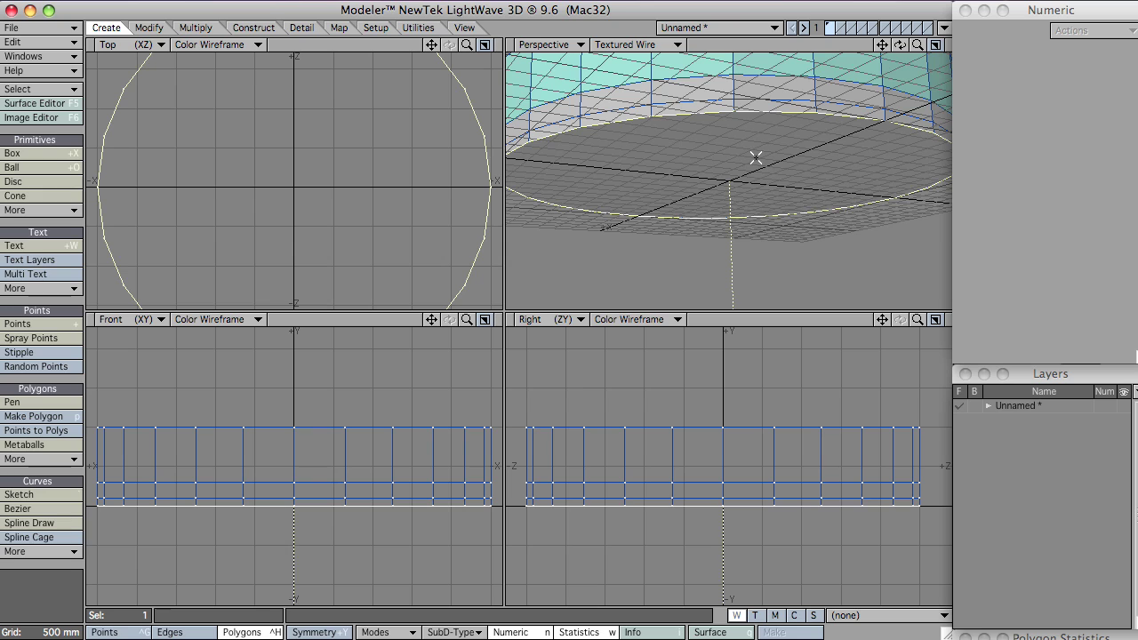
{"action": "left_click", "coordinate": [756, 157]}
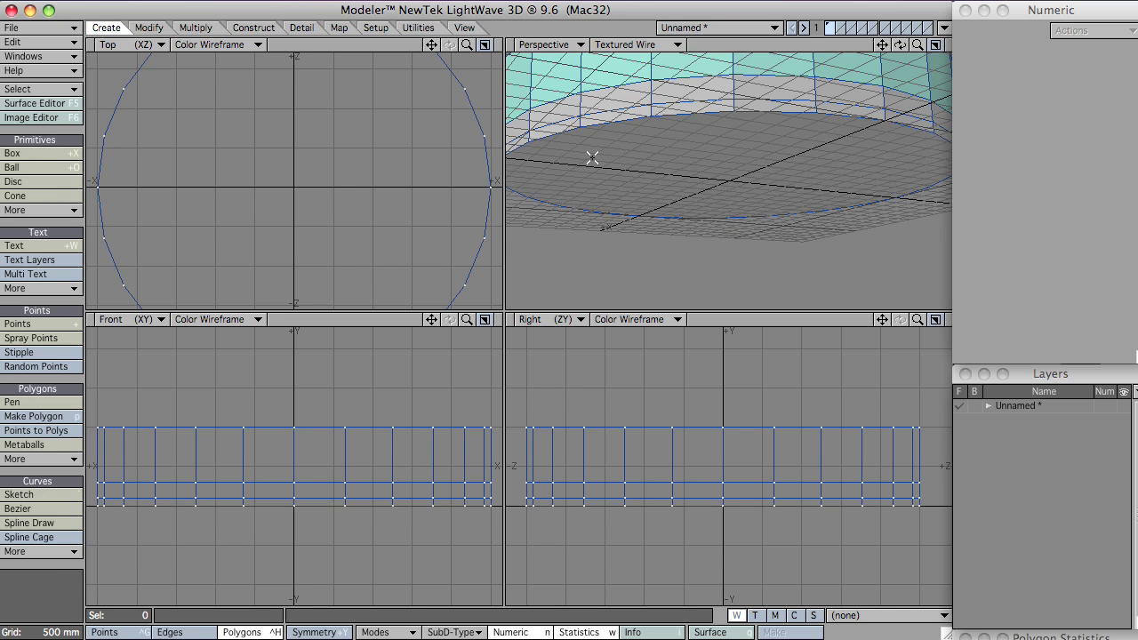
{"action": "left_click_drag", "start_coordinate": [530, 502], "coordinate": [923, 504]}
{"action": "key", "text": "shift+apostrophe"}
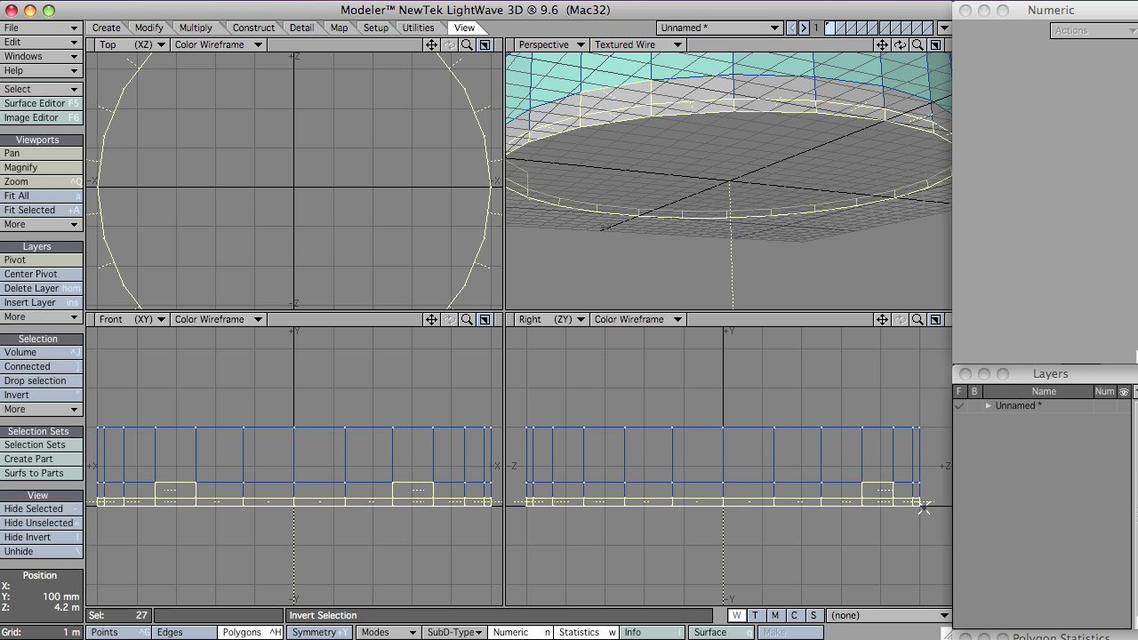
{"action": "left_click", "coordinate": [877, 484]}
{"action": "left_click", "coordinate": [742, 208]}
{"action": "key", "text": "b"}
{"action": "mouse_move", "coordinate": [742, 208]}
{"action": "left_mouse_down", "text": "alt"}
{"action": "mouse_move", "coordinate": [741, 166]}
{"action": "mouse_move", "coordinate": [752, 217]}
{"action": "left_mouse_up", "text": "alt"}
{"action": "key", "text": "shift+f"}
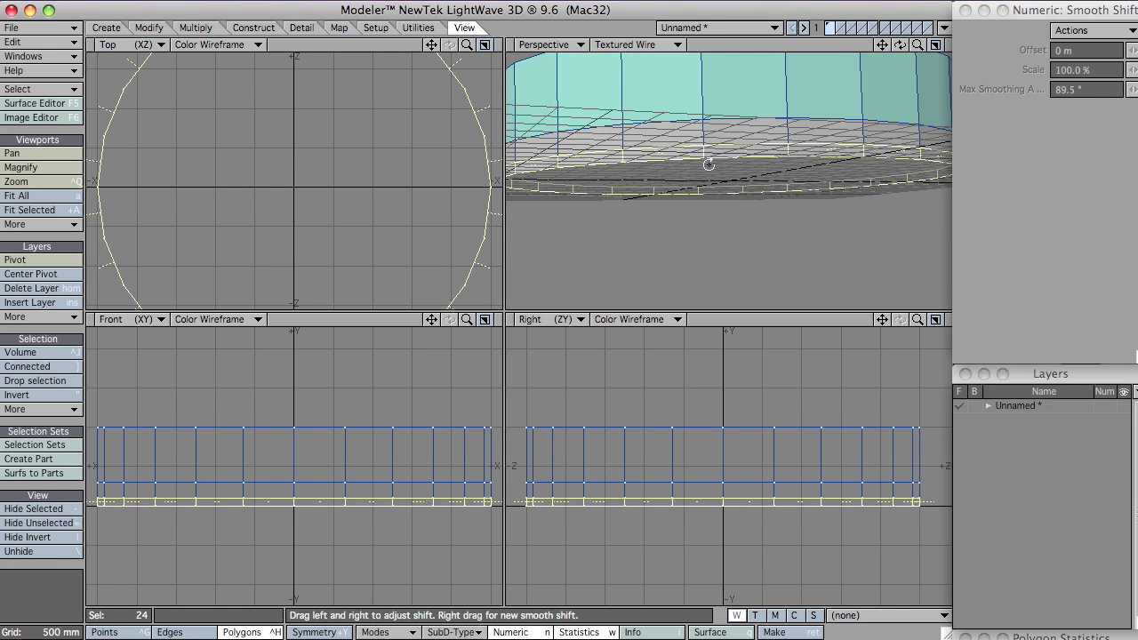
{"action": "left_click_drag", "start_coordinate": [709, 166], "coordinate": [599, 267], "text": "alt"}
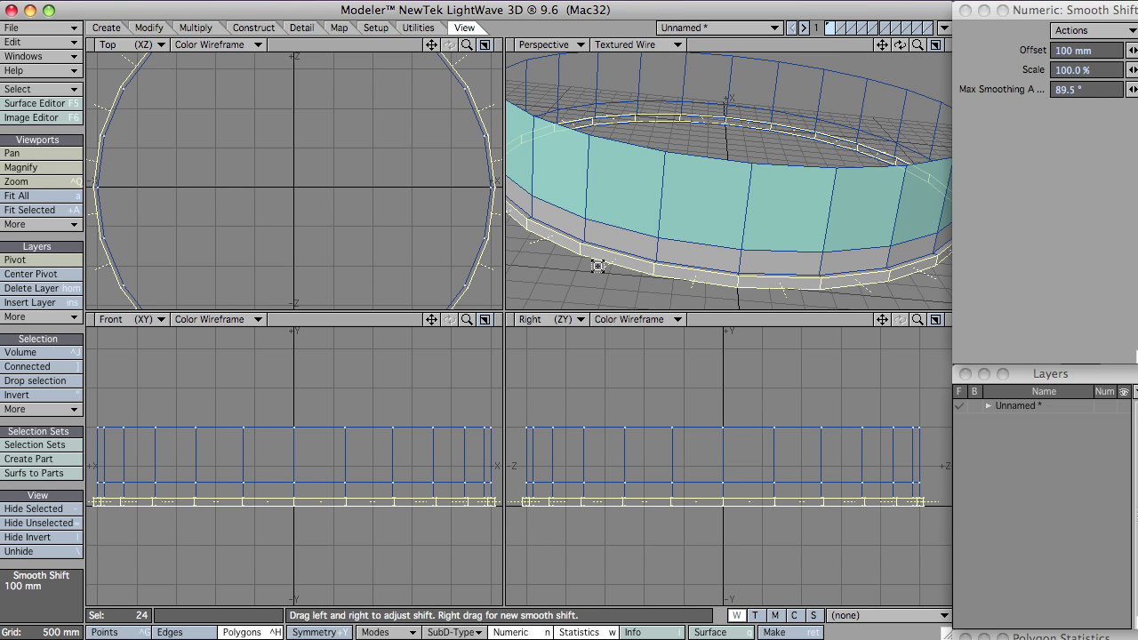
{"action": "key", "text": "space"}
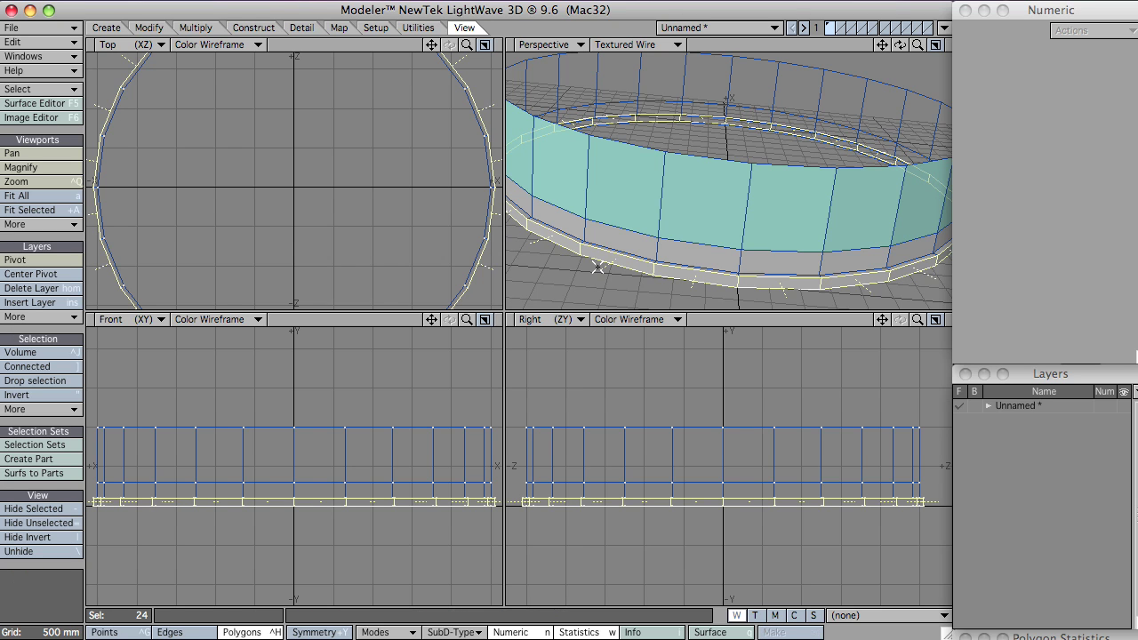
Clear the ledge polygon selection and examine the shifted base ledge around the structure.
{"action": "left_click_drag", "start_coordinate": [598, 263], "coordinate": [628, 196], "text": "alt"}
{"action": "key", "text": "0"}
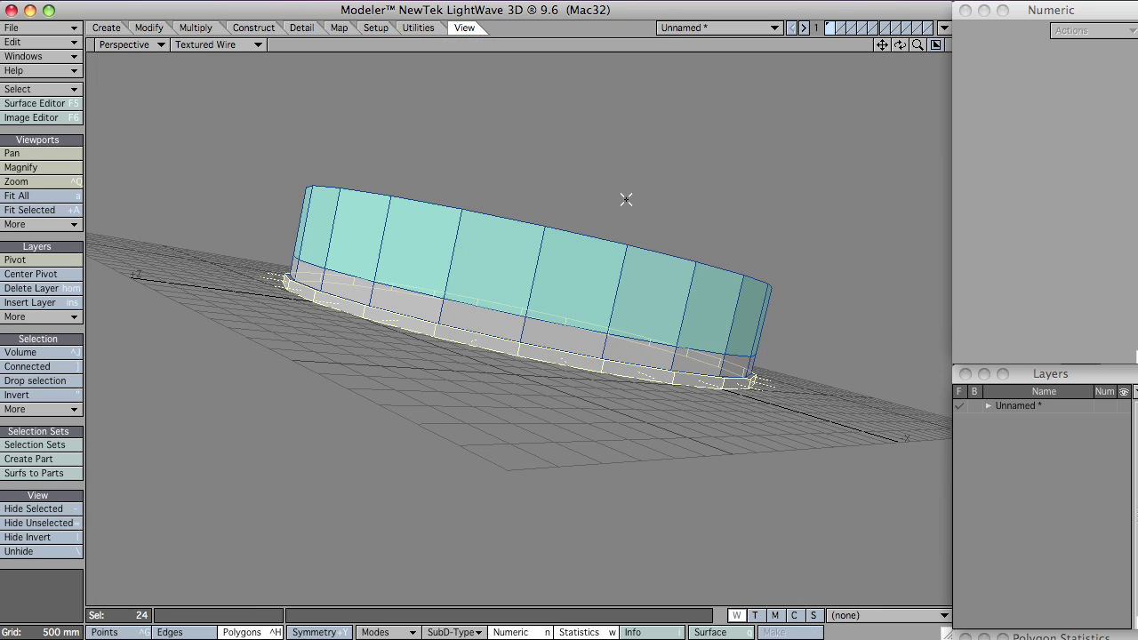
{"action": "left_click_drag", "start_coordinate": [399, 282], "coordinate": [401, 312], "text": "alt"}
{"action": "key", "text": "ctrl+g"}
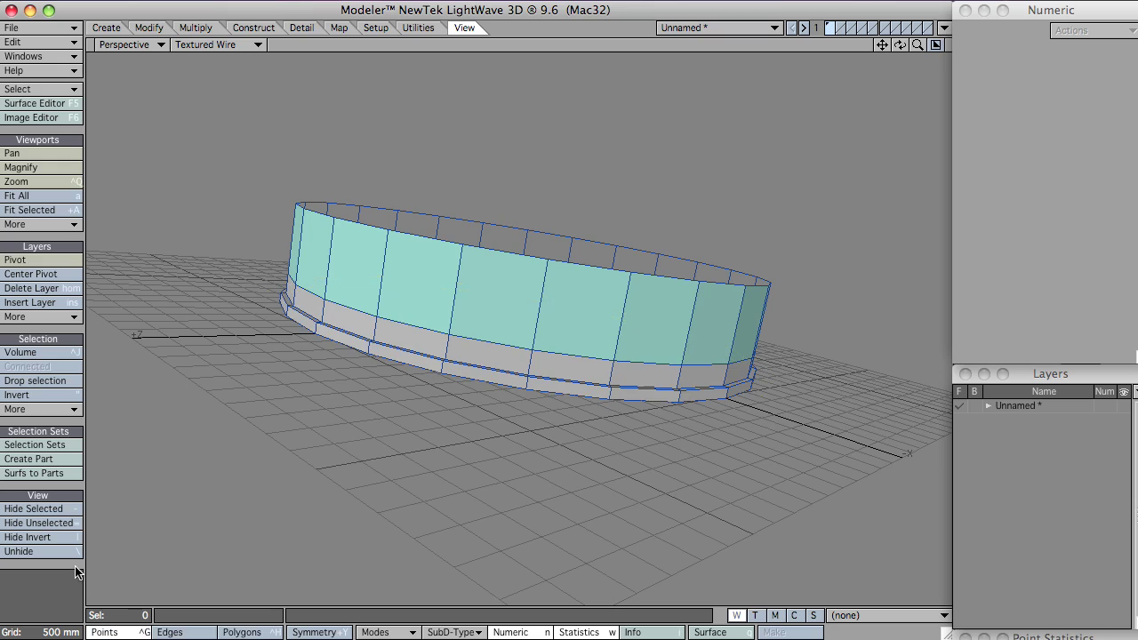
{"action": "left_click_drag", "start_coordinate": [272, 448], "coordinate": [536, 328], "text": "alt"}
{"action": "key", "text": "ctrl+h"}
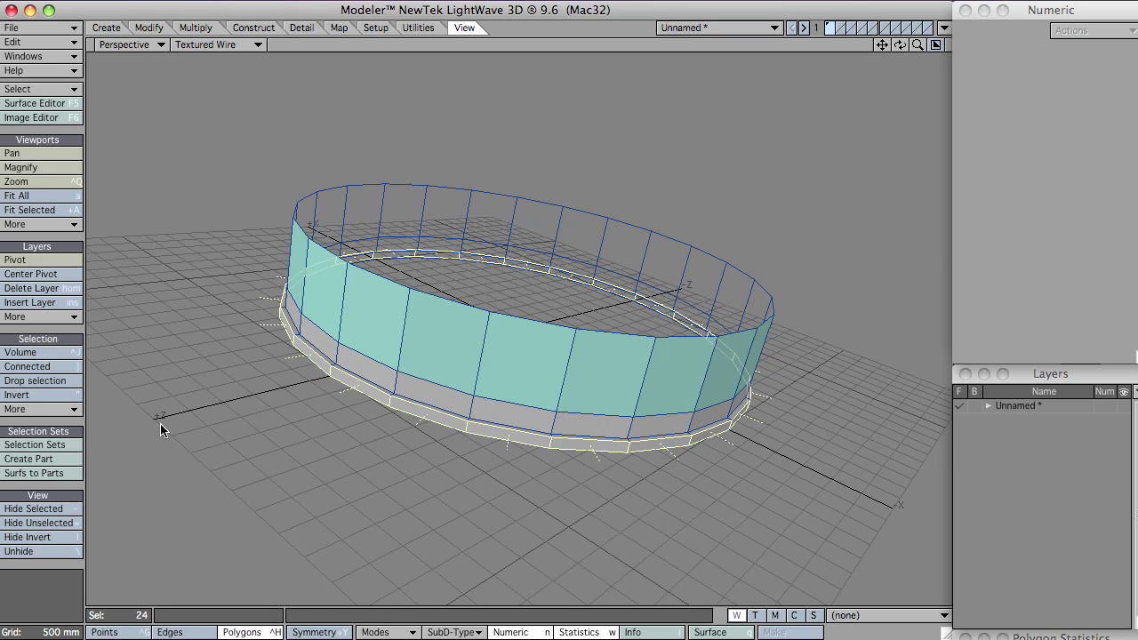
{"action": "left_click", "coordinate": [64, 571]}
{"action": "left_click_drag", "start_coordinate": [612, 178], "coordinate": [618, 259], "text": "alt"}
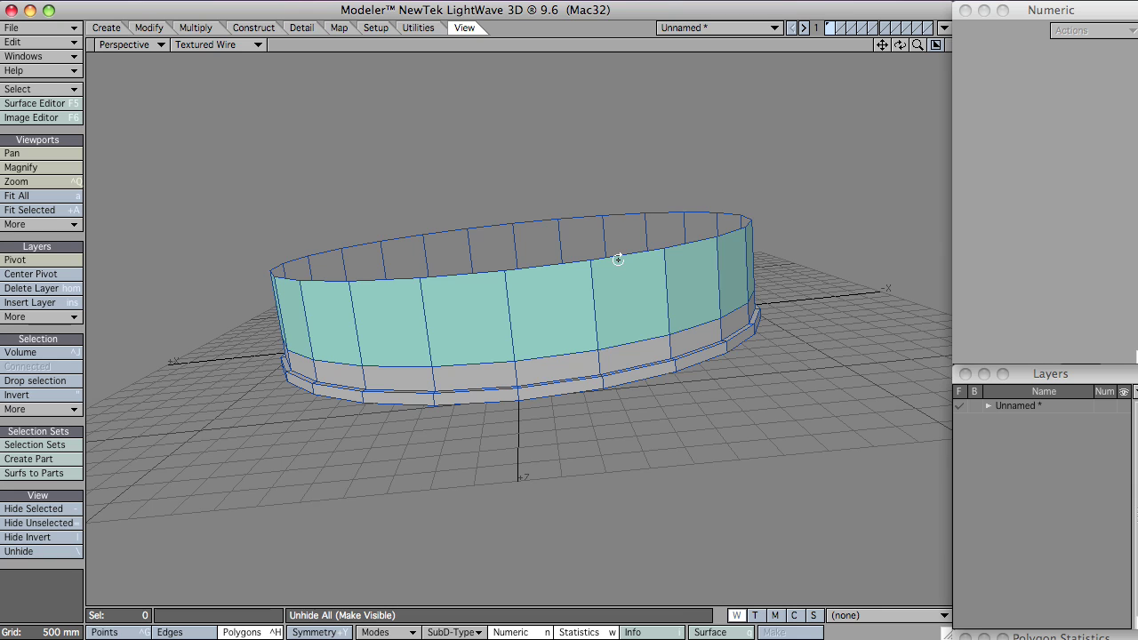
Select only the ring of window polygons above the lower wall band.
{"action": "key", "text": "0"}
{"action": "left_click_drag", "start_coordinate": [683, 250], "coordinate": [691, 436], "text": "alt"}
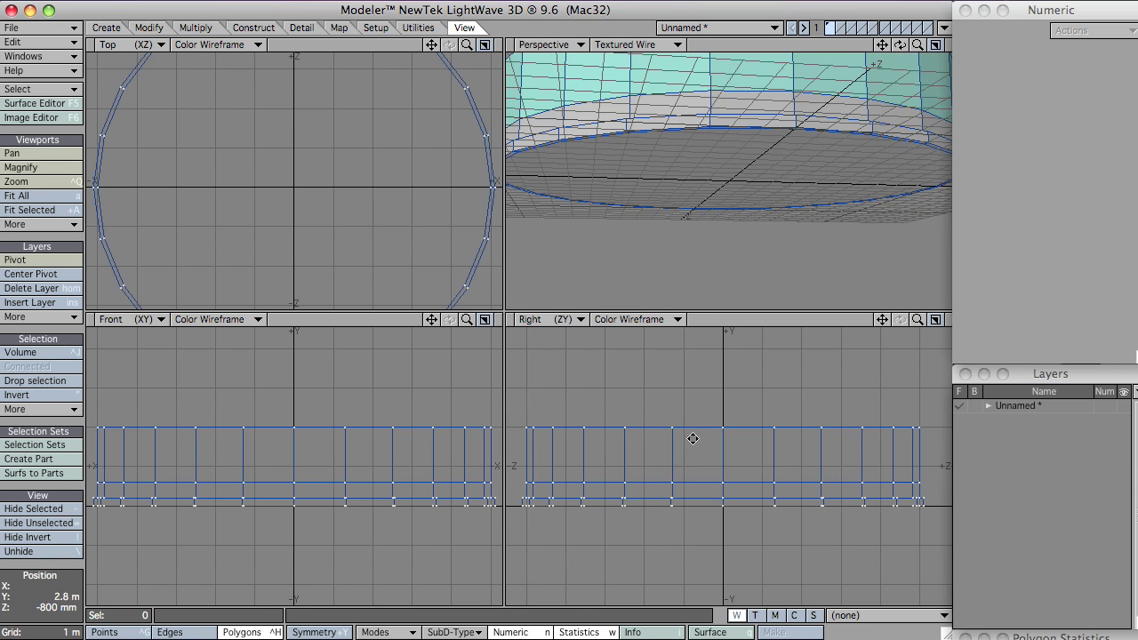
{"action": "left_click_drag", "start_coordinate": [518, 454], "coordinate": [541, 454]}
{"action": "mouse_move", "coordinate": [542, 454]}
{"action": "right_mouse_down"}
{"action": "mouse_move", "coordinate": [905, 460]}
{"action": "mouse_move", "coordinate": [821, 442]}
{"action": "right_mouse_up"}
{"action": "left_click_drag", "start_coordinate": [821, 442], "coordinate": [596, 443]}
{"action": "left_click_drag", "start_coordinate": [699, 160], "coordinate": [706, 97], "text": "alt"}
{"action": "key", "text": "0"}
{"action": "key", "text": "0"}
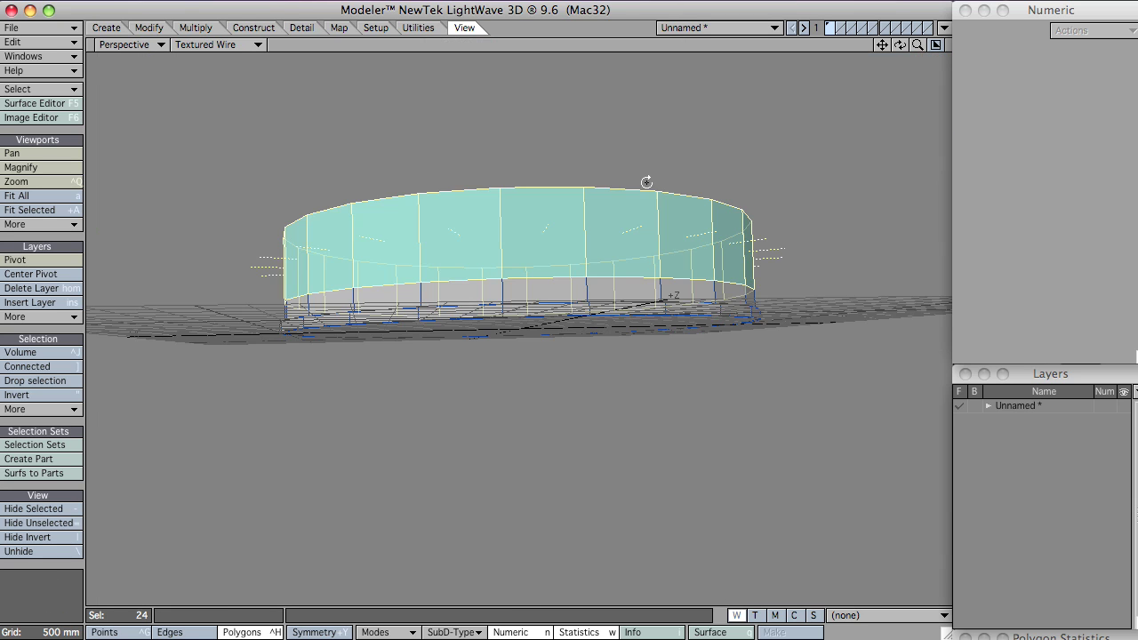
{"action": "left_click_drag", "start_coordinate": [646, 181], "coordinate": [535, 299], "text": "alt"}
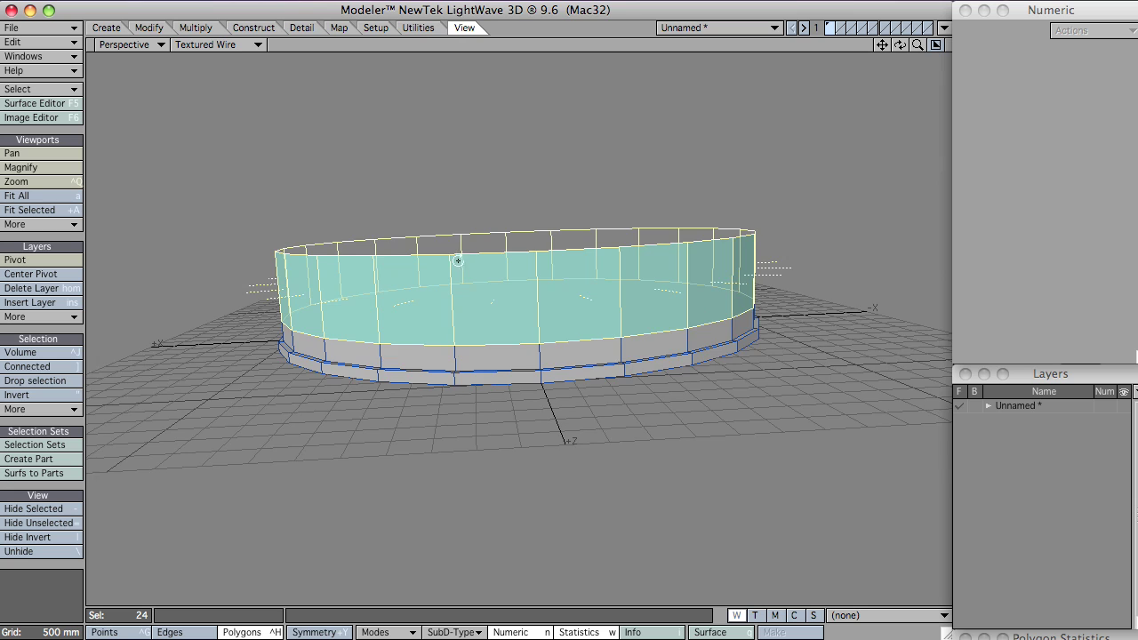
{"action": "left_click_drag", "start_coordinate": [458, 260], "coordinate": [491, 280], "text": "alt"}
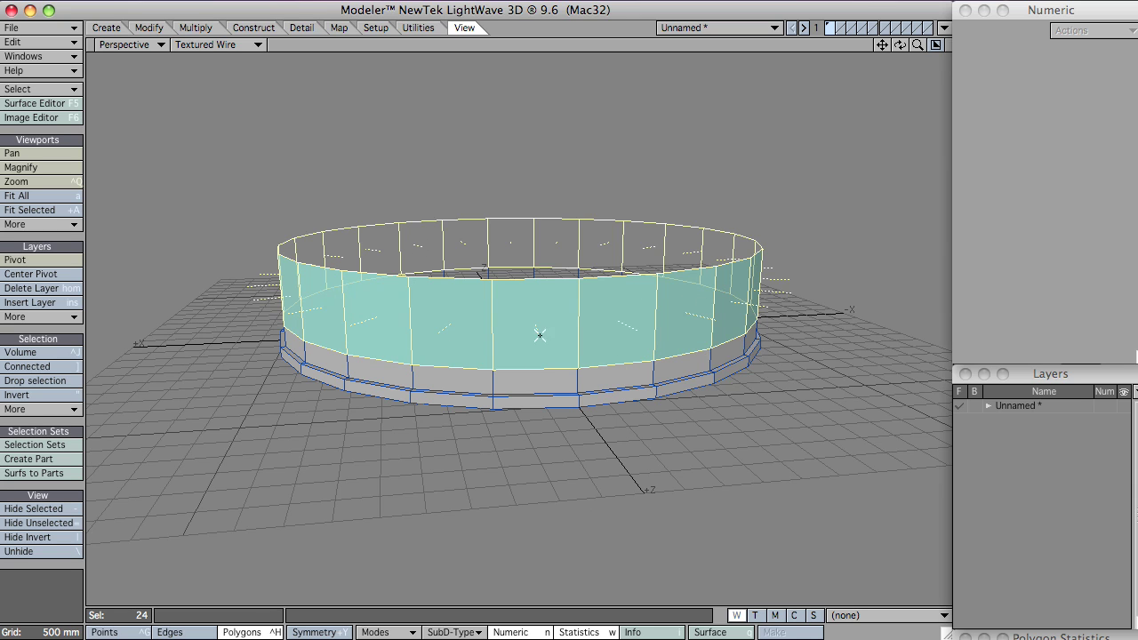
{"action": "left_click_drag", "start_coordinate": [563, 317], "coordinate": [531, 330], "text": "alt"}
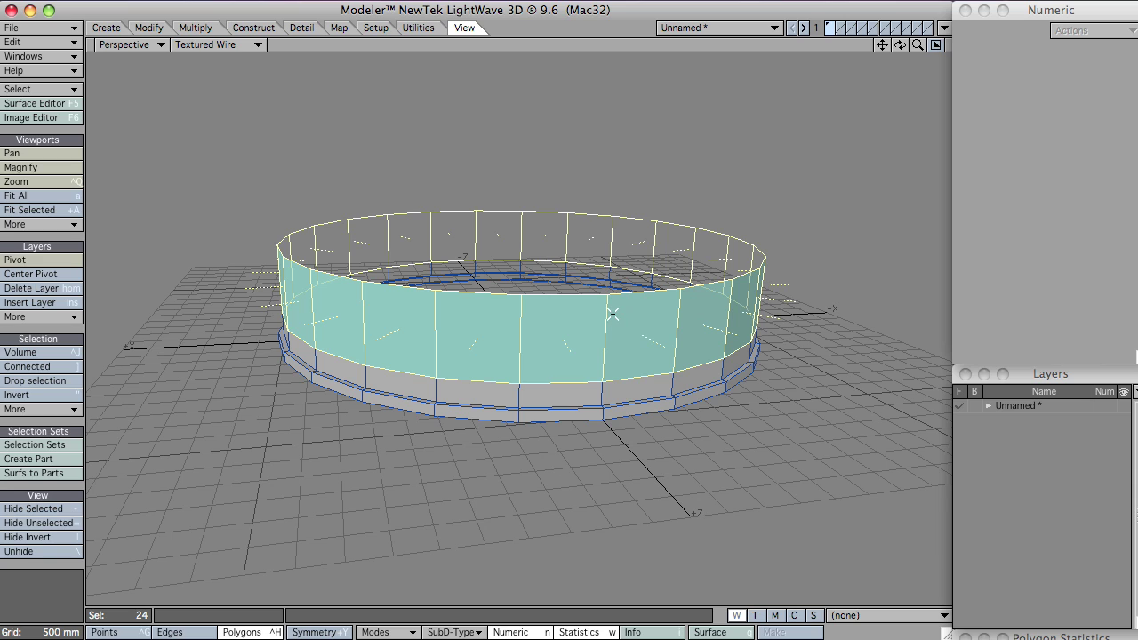
Bevel the selected window polygons with a 0 m shift and 50 mm inset, and enable the new surface trim.
{"action": "key", "text": "b"}
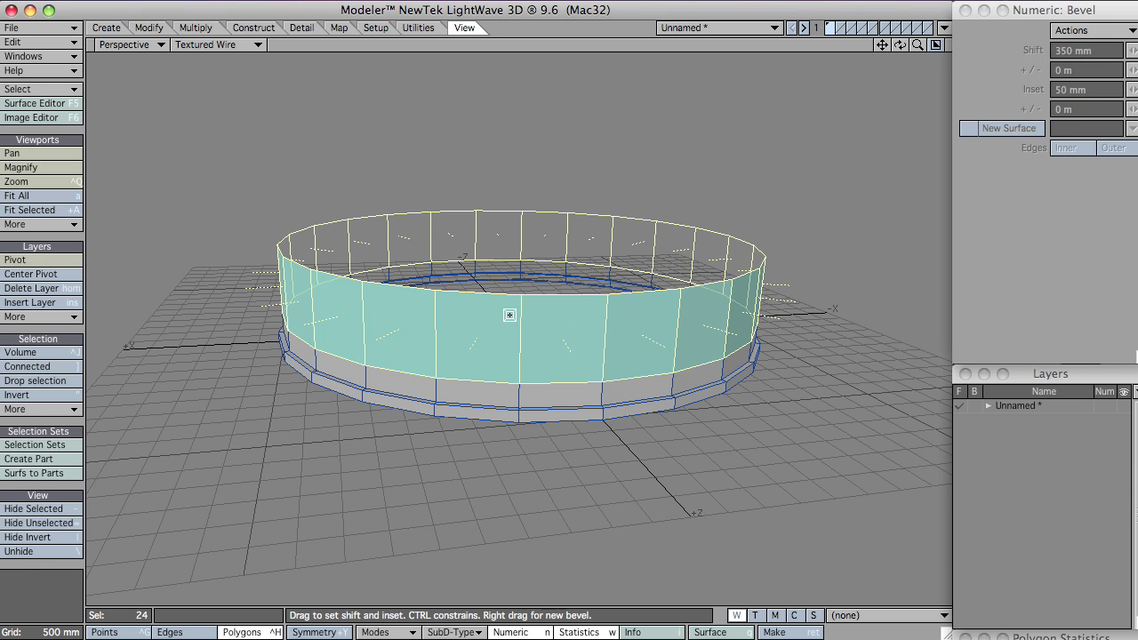
{"action": "left_click", "coordinate": [507, 315]}
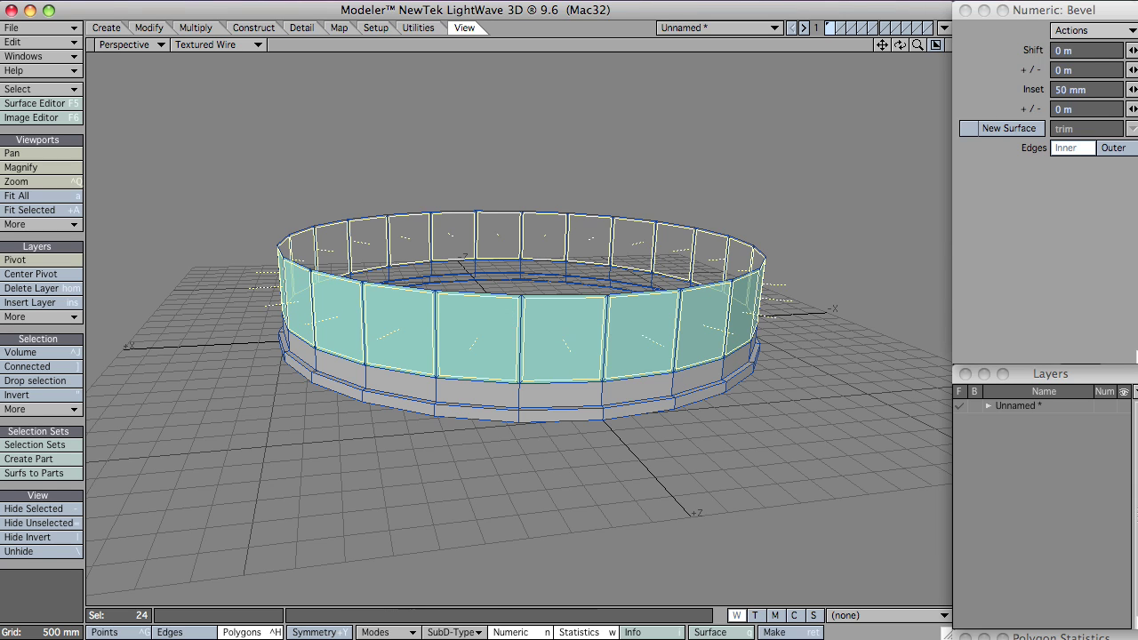
{"action": "left_click", "coordinate": [993, 130]}
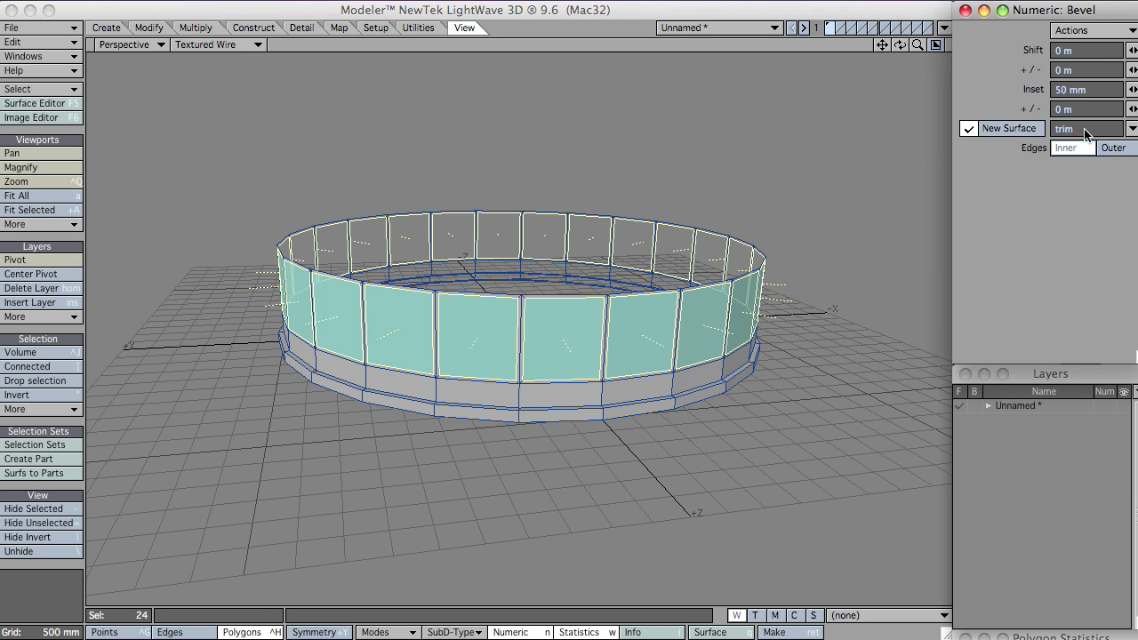
Bevel the window polygons again with a -100 mm shift and 0 m inset using the trim surface, and clear the selection.
{"action": "left_click", "coordinate": [633, 289]}
{"action": "left_click_drag", "start_coordinate": [636, 303], "coordinate": [636, 312]}
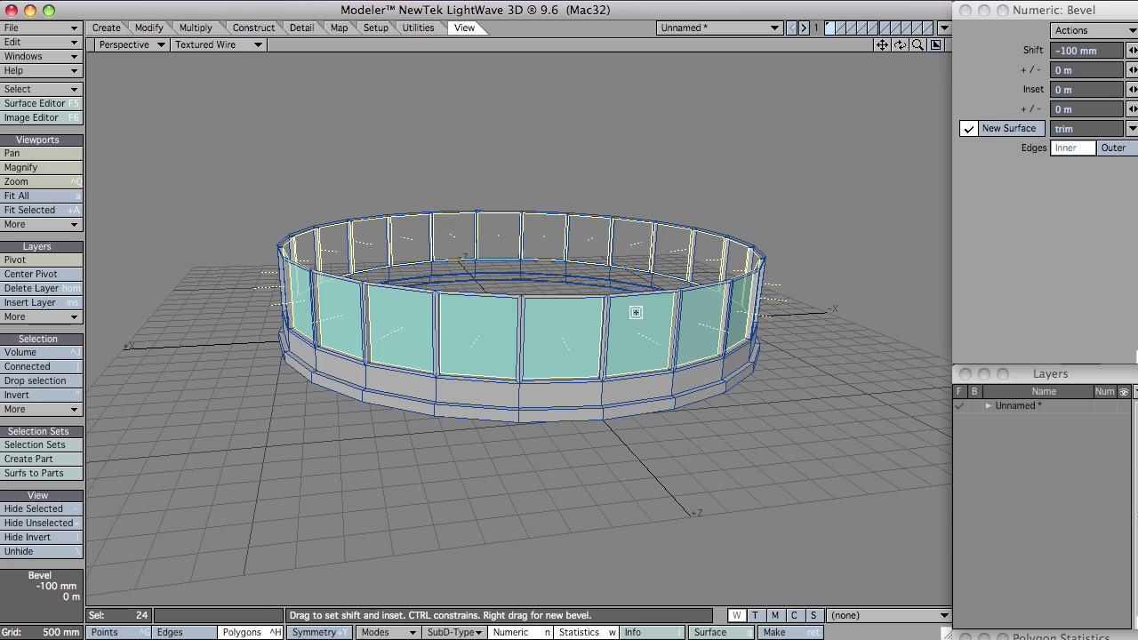
{"action": "key", "text": "space"}
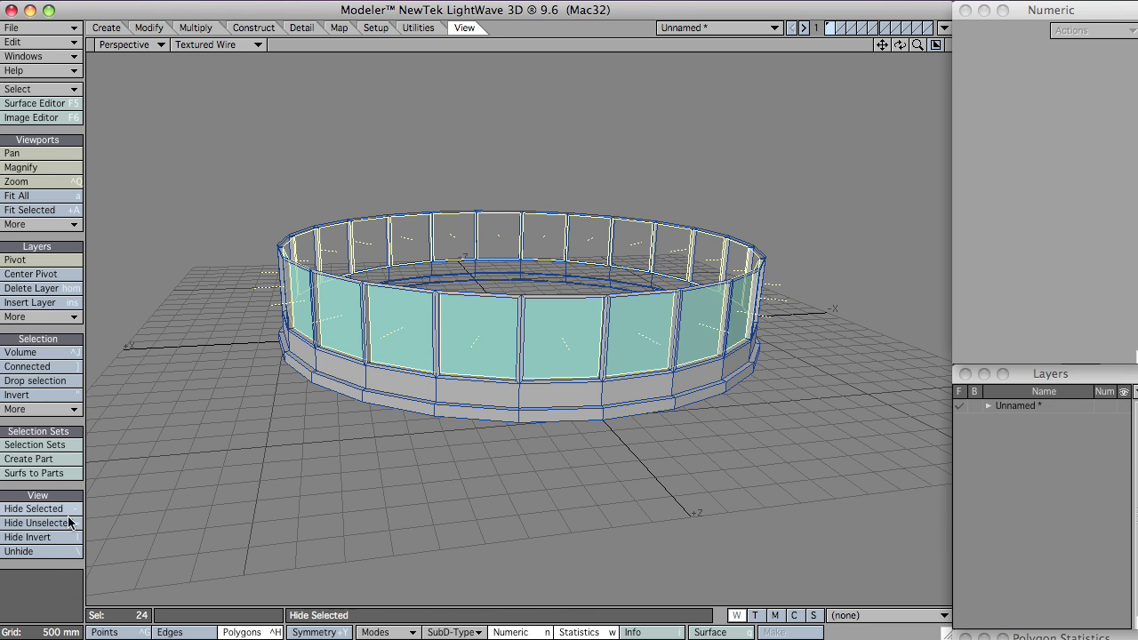
{"action": "left_click", "coordinate": [56, 567]}
Set the trim surface's diffuse value to 50% in the Surface Editor and close the editor.
{"action": "left_click_drag", "start_coordinate": [588, 392], "coordinate": [552, 315], "text": "alt"}
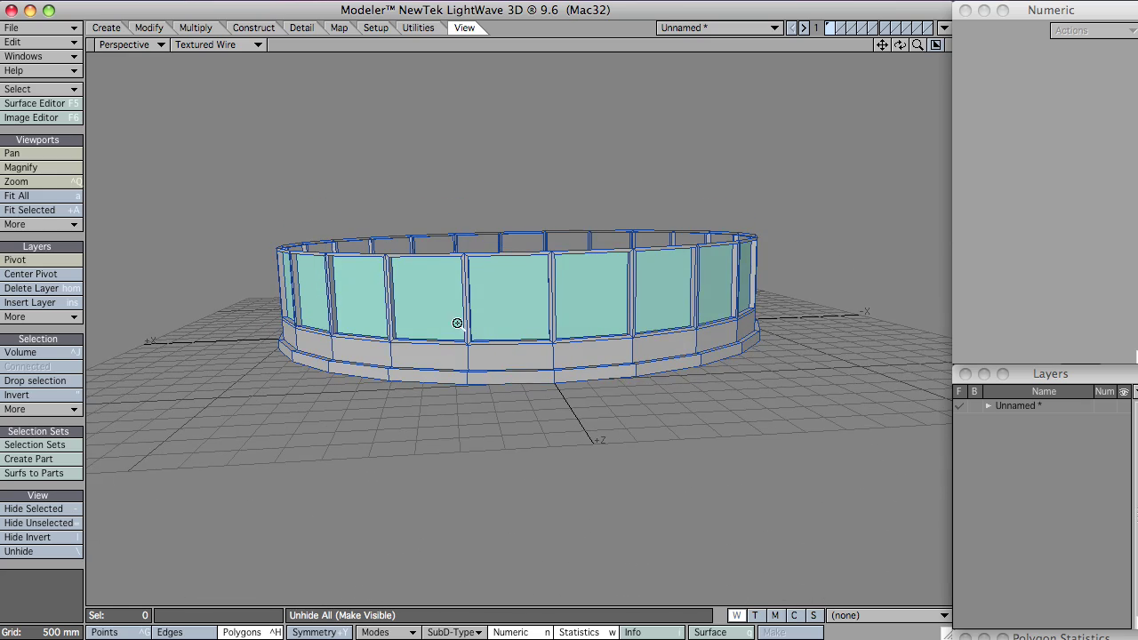
{"action": "left_click_drag", "start_coordinate": [457, 323], "coordinate": [497, 331], "text": "ctrl+alt"}
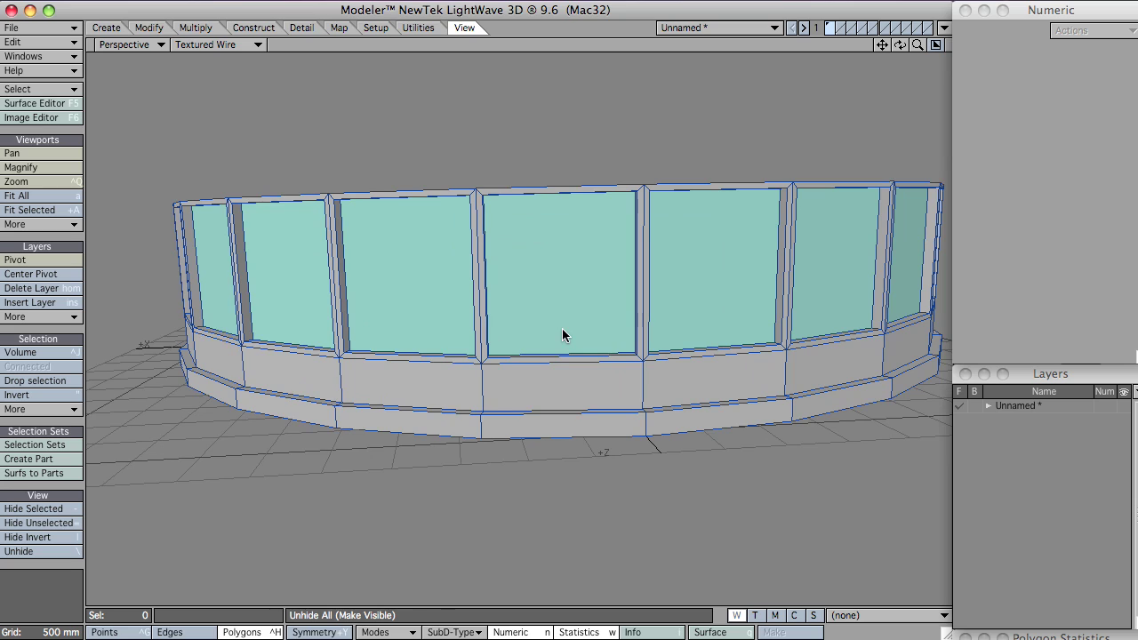
{"action": "key", "text": "F5"}
{"action": "left_click", "coordinate": [245, 332]}
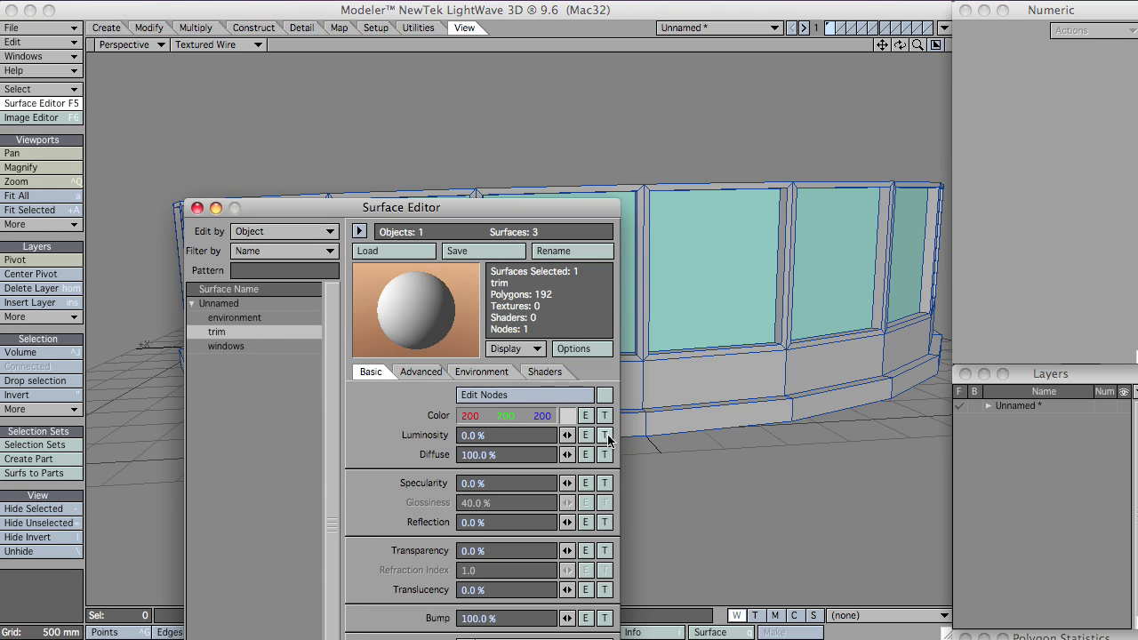
{"action": "left_click_drag", "start_coordinate": [566, 454], "coordinate": [566, 456]}
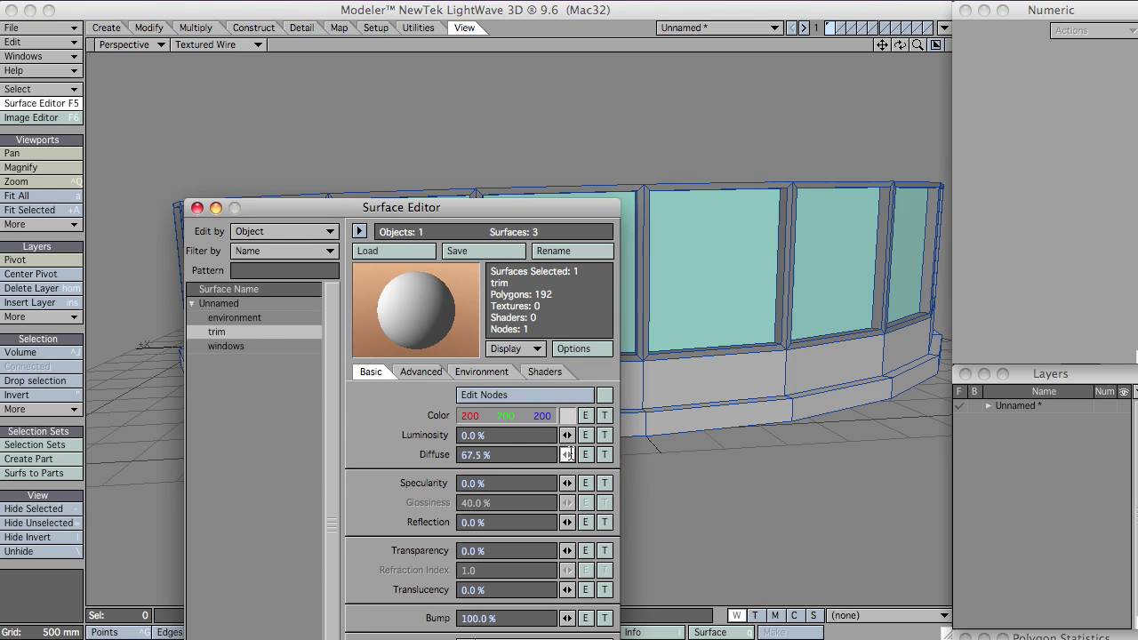
{"action": "left_click", "coordinate": [522, 456]}
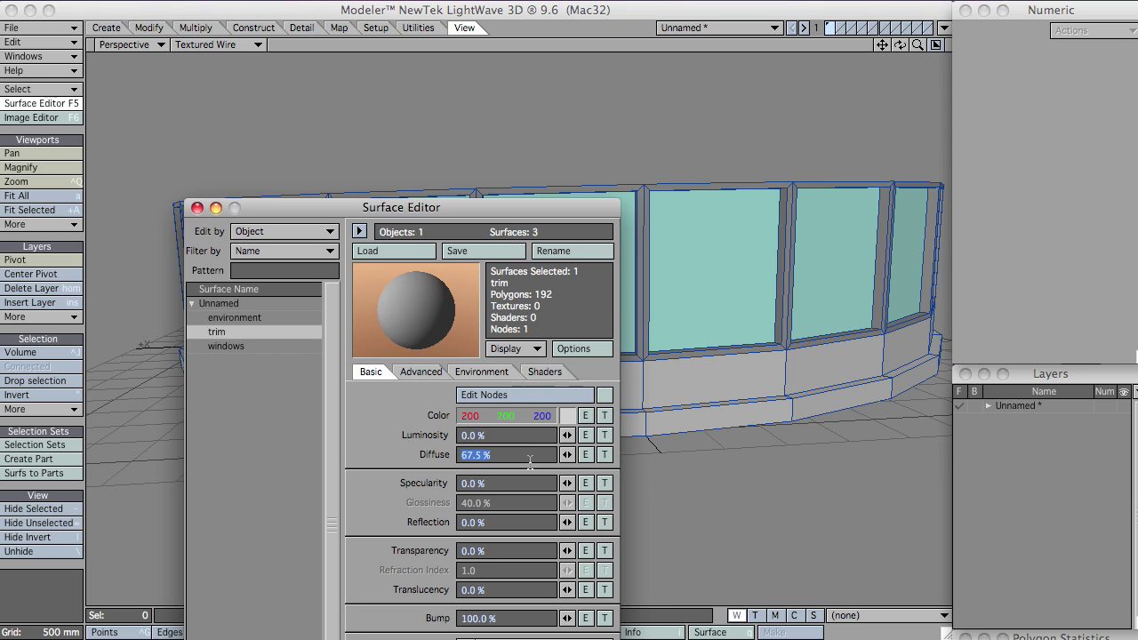
{"action": "type", "text": "50"}
{"action": "key", "text": "Return"}
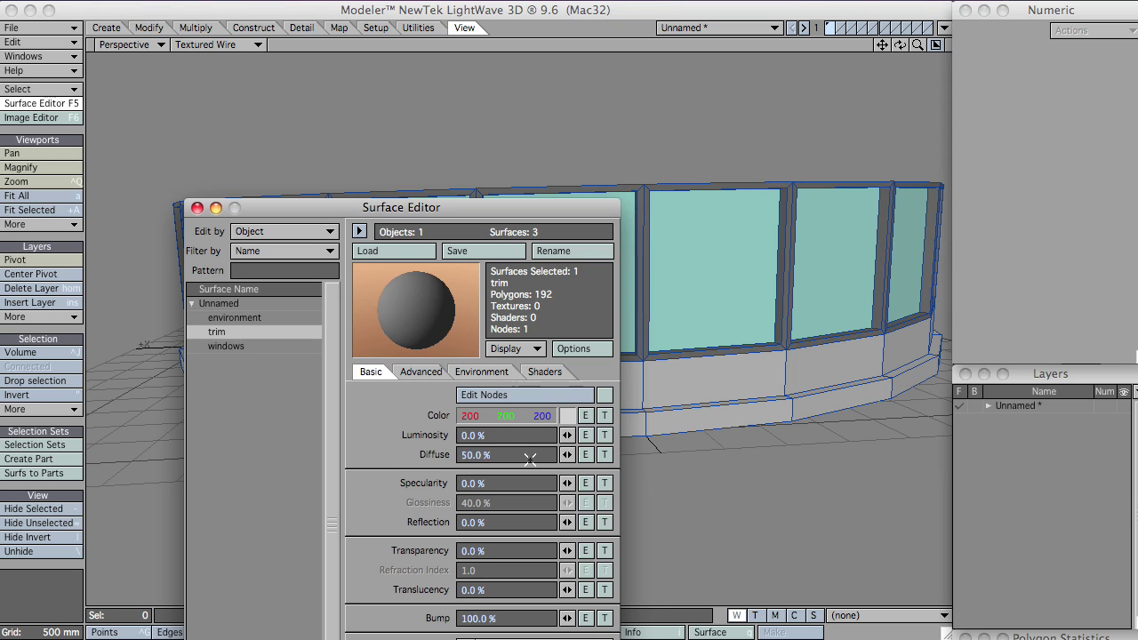
{"action": "left_click", "coordinate": [197, 209]}
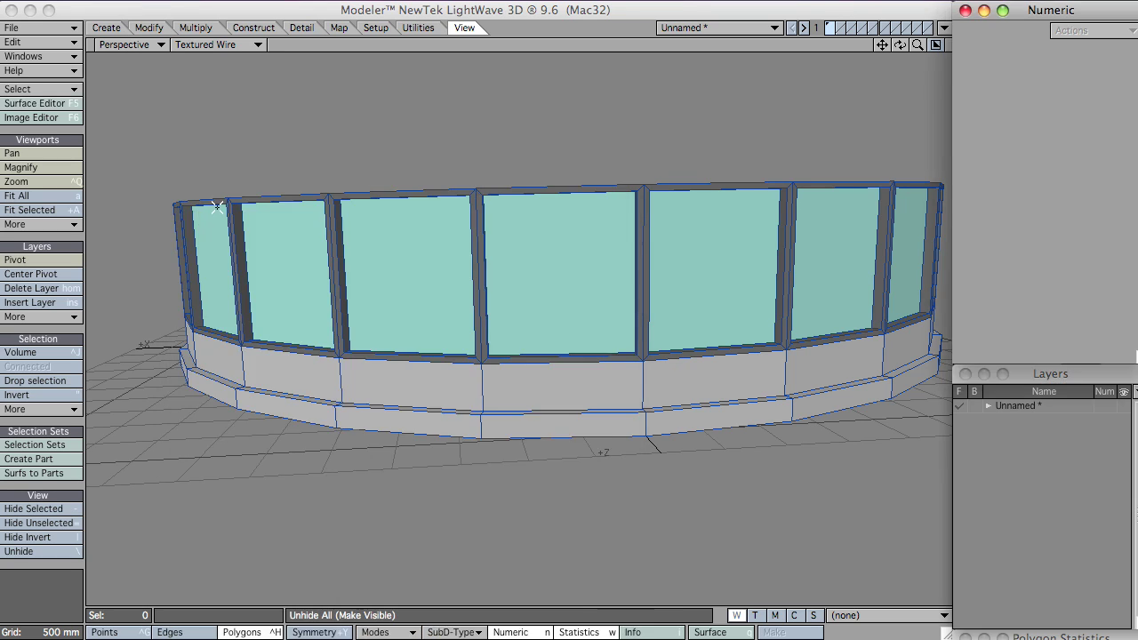
Select all environment-surfaced polygons of the base and assign them a surface named Default with cream colour (230, 228, 215).
{"action": "left_click_drag", "start_coordinate": [523, 228], "coordinate": [530, 208], "text": "alt"}
{"action": "key", "text": "w"}
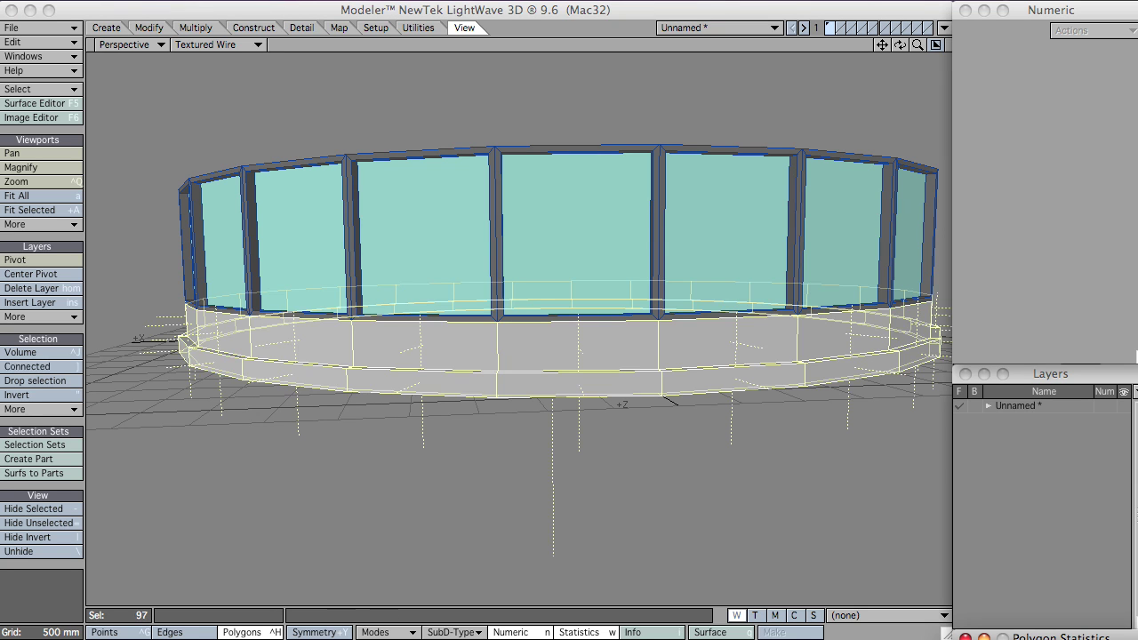
{"action": "left_click_drag", "start_coordinate": [332, 148], "coordinate": [527, 272], "text": "alt"}
{"action": "key", "text": "q"}
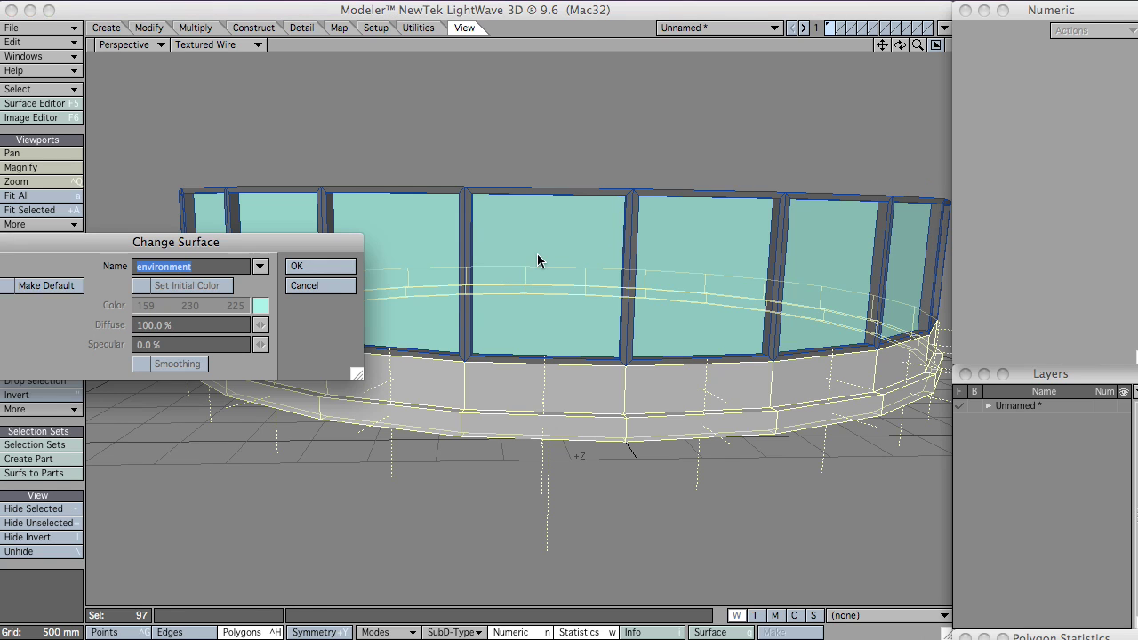
{"action": "type", "text": "Default"}
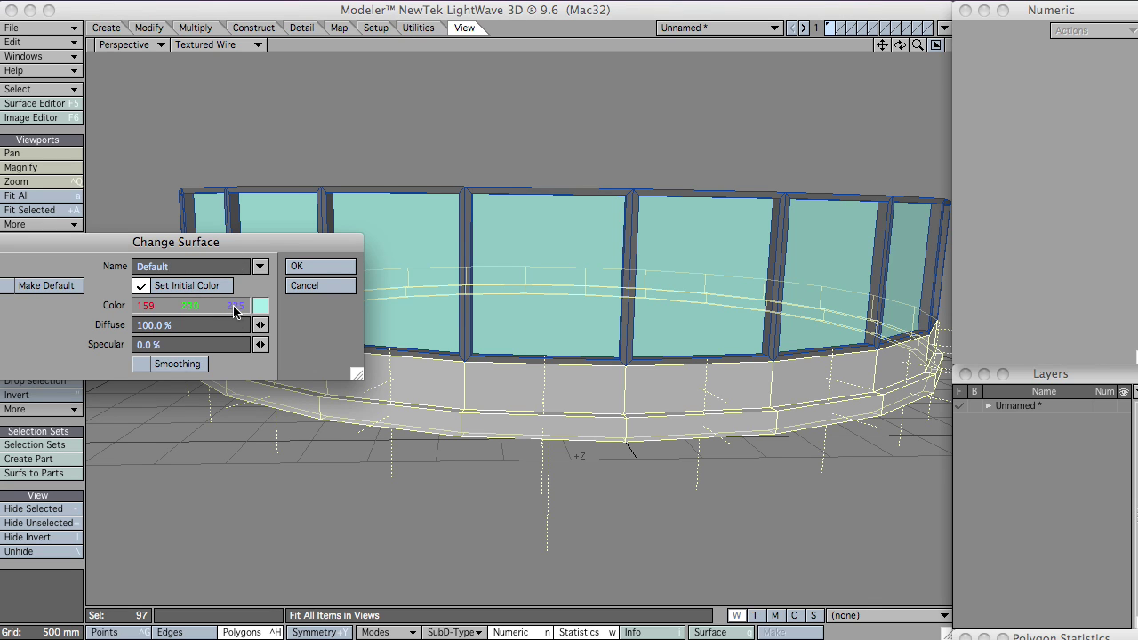
{"action": "left_click", "coordinate": [260, 306]}
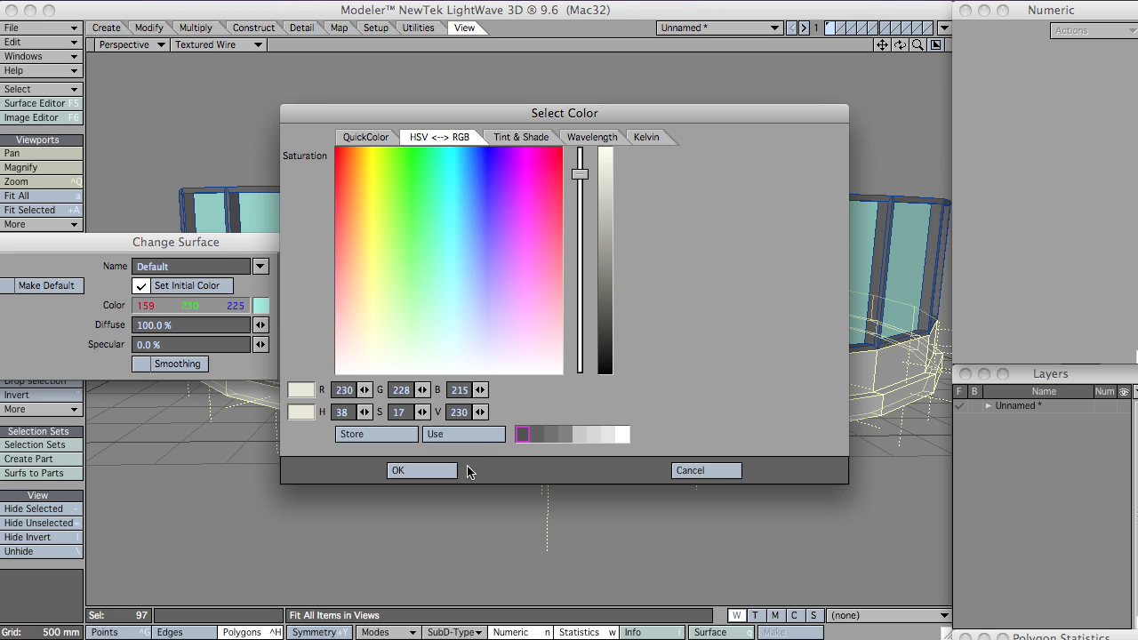
{"action": "left_click", "coordinate": [422, 470]}
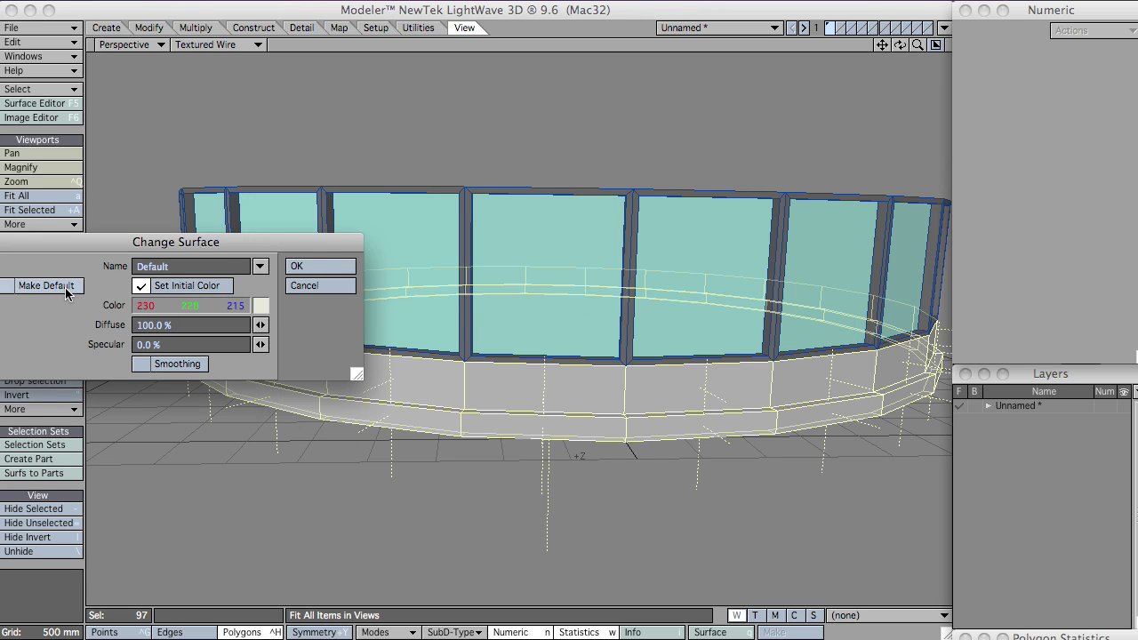
{"action": "left_click", "coordinate": [301, 266]}
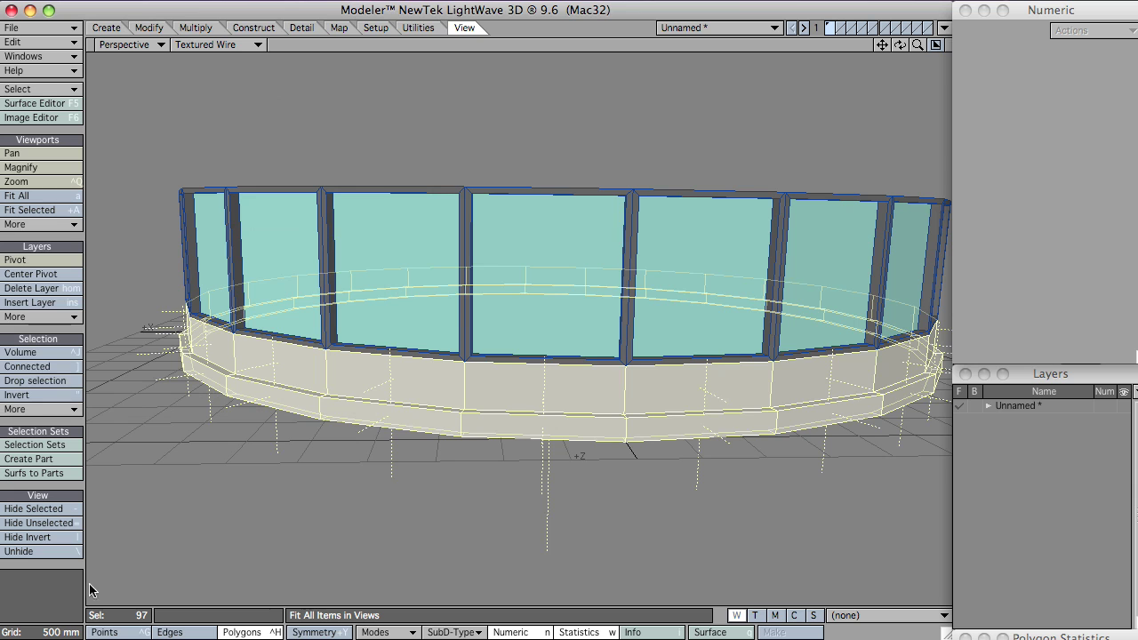
{"action": "left_click", "coordinate": [304, 529]}
Save the object as test_building_v001 in the Objects folder.
{"action": "left_click_drag", "start_coordinate": [468, 194], "coordinate": [507, 253], "text": "alt"}
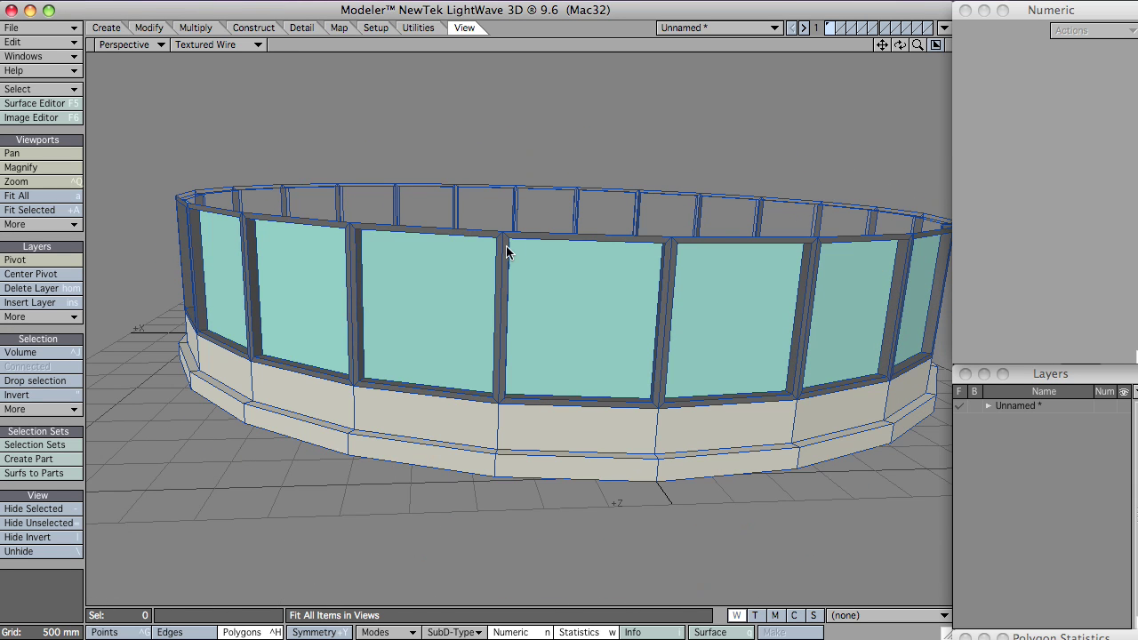
{"action": "key", "text": "shift+s"}
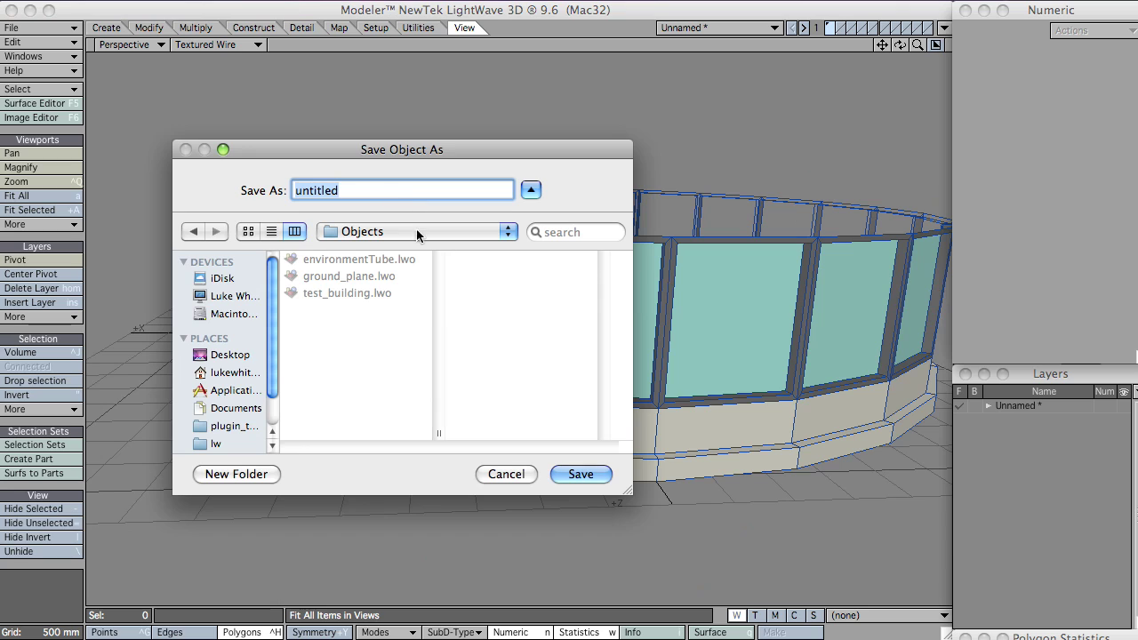
{"action": "type", "text": "test_"}
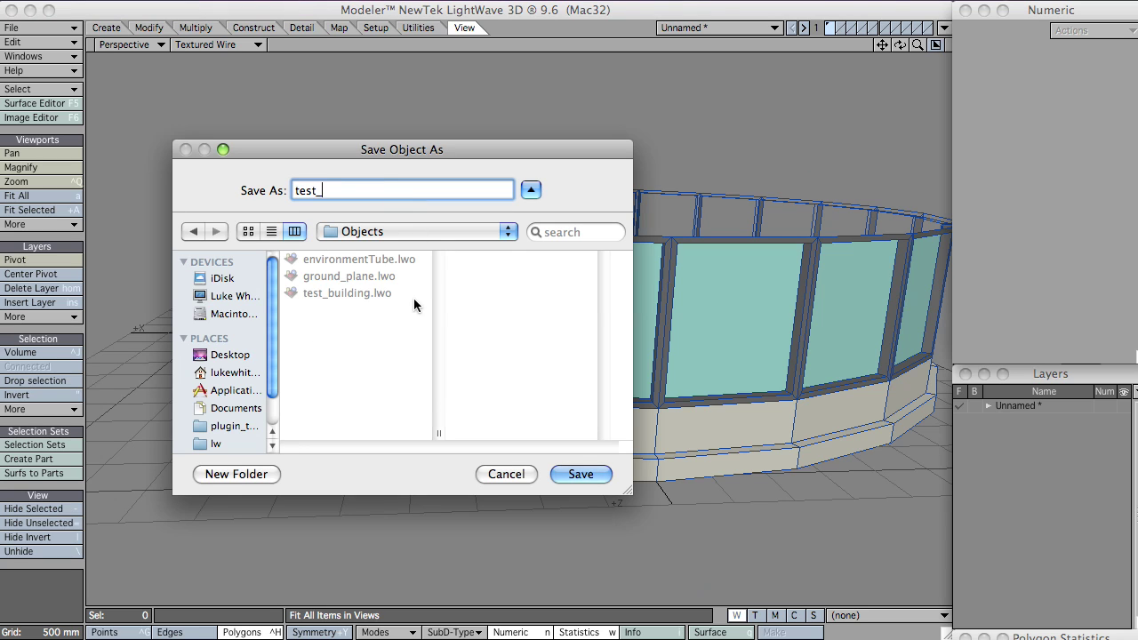
{"action": "type", "text": "building_v001"}
{"action": "key", "text": "Return"}
Stack the floor with a rectangular array of X count 1, Y count 15 and Z count 1, using automatic offset.
{"action": "left_click_drag", "start_coordinate": [584, 272], "coordinate": [610, 353], "text": "alt"}
{"action": "key", "text": "KP_0"}
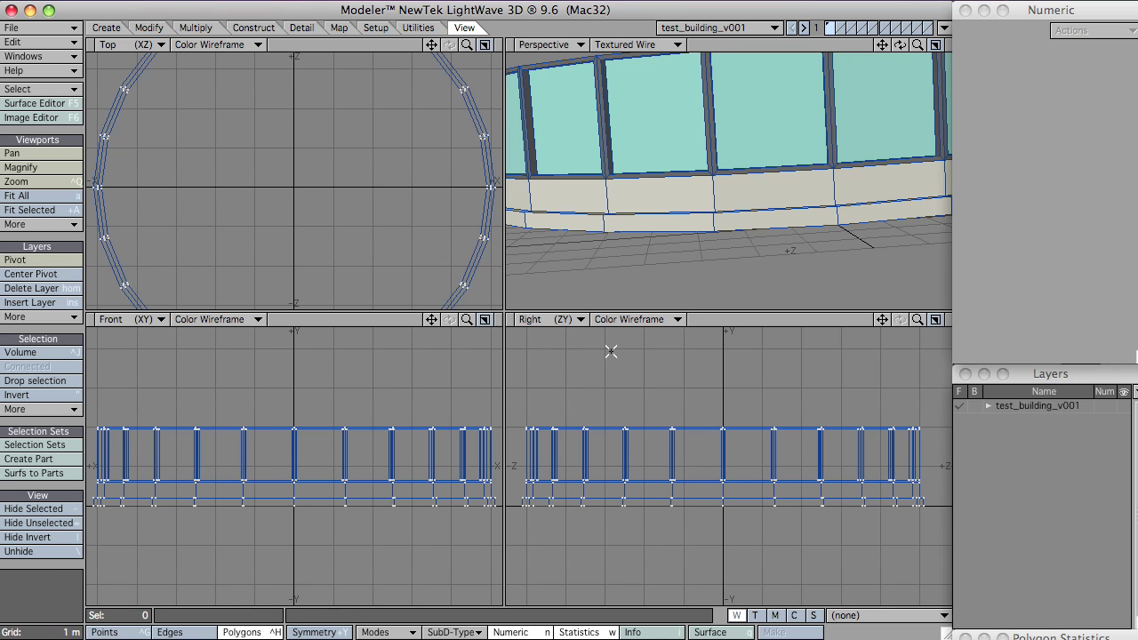
{"action": "key", "text": "a"}
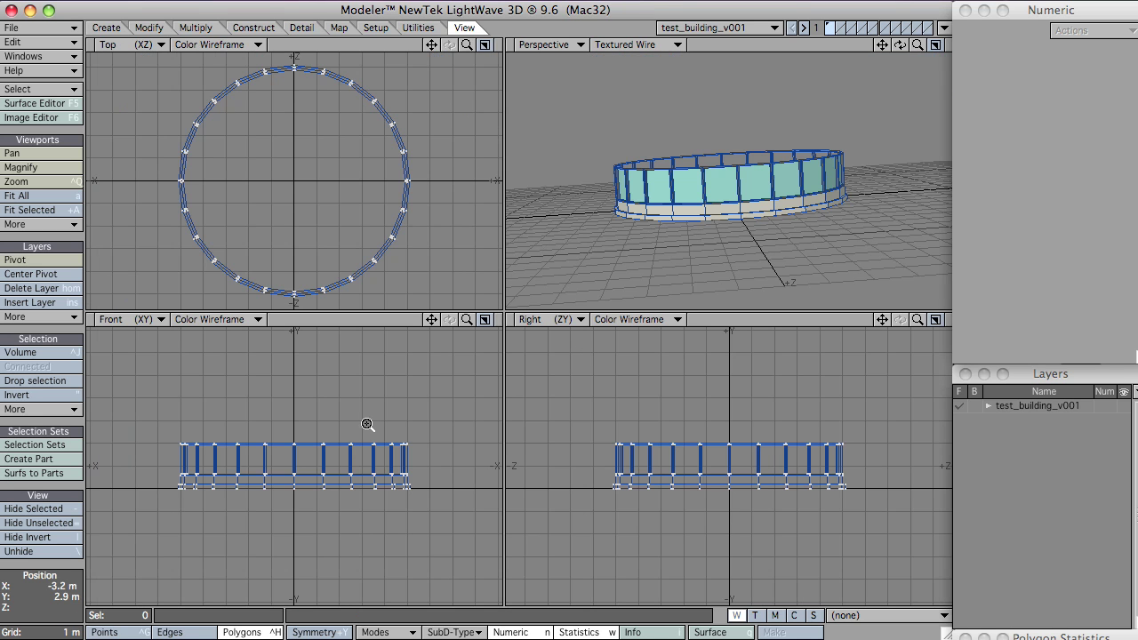
{"action": "left_click", "coordinate": [193, 27]}
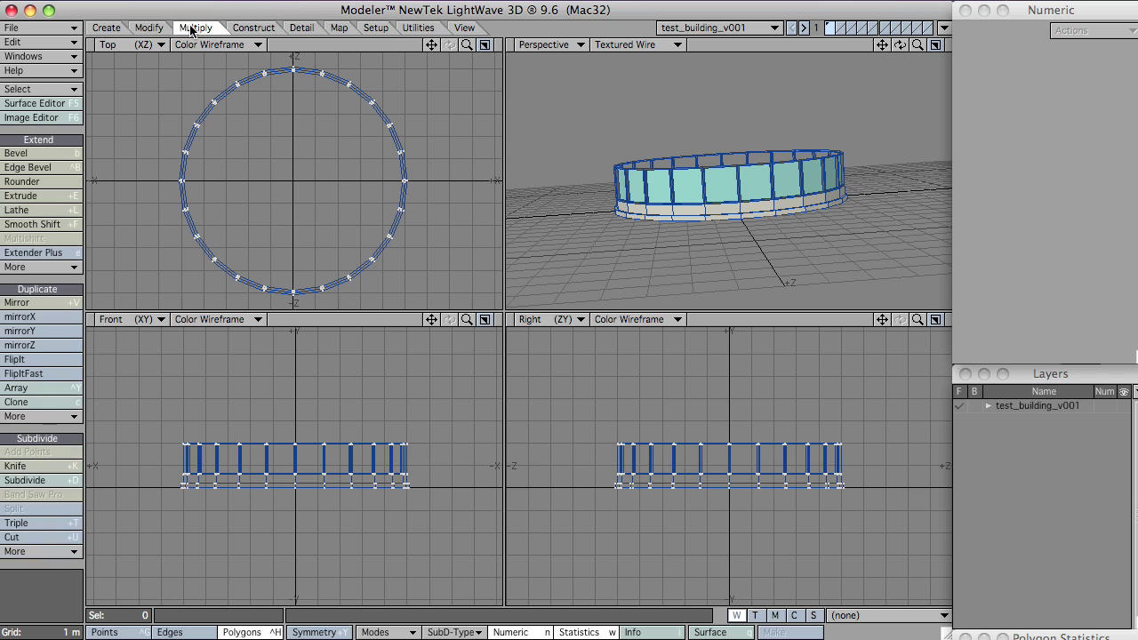
{"action": "left_click", "coordinate": [35, 388]}
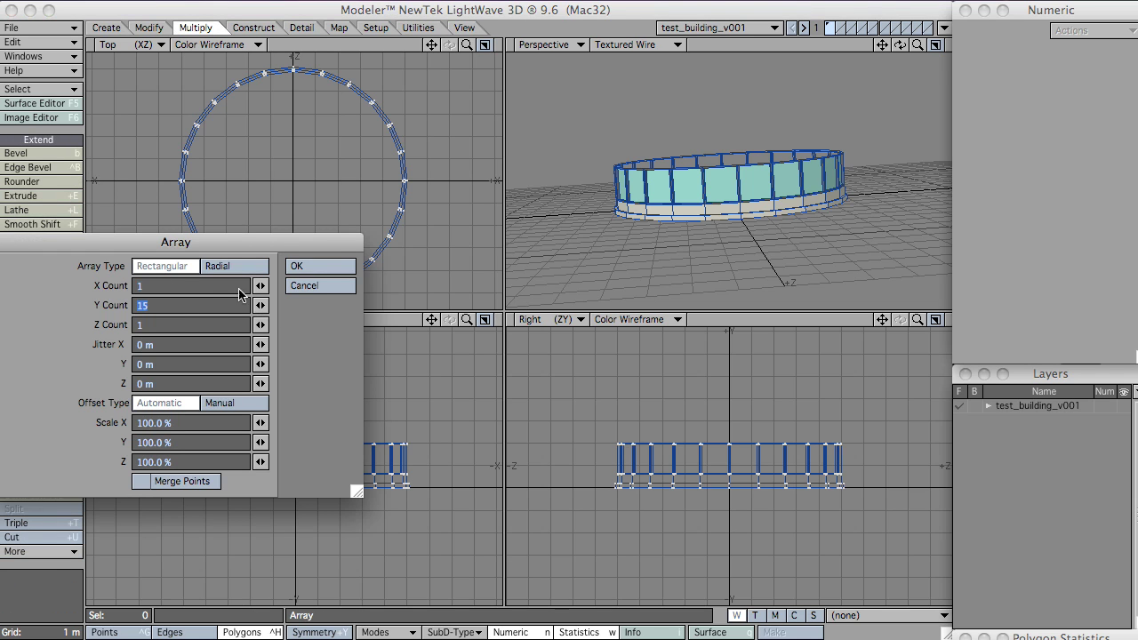
{"action": "left_click", "coordinate": [302, 270]}
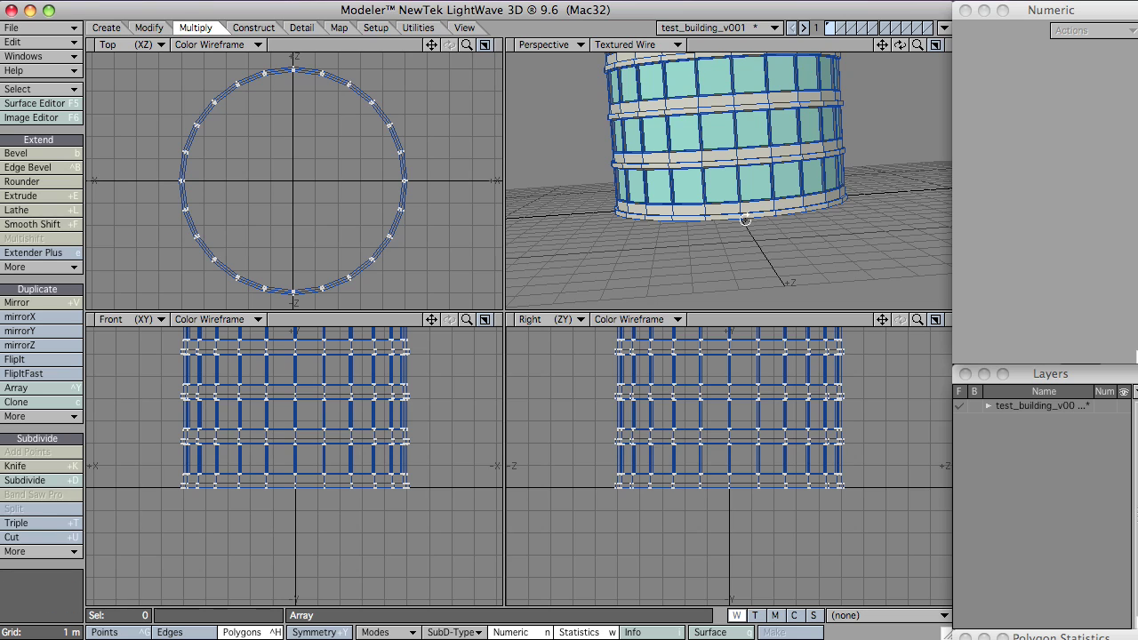
Examine the full stacked tower and the open rim of its top floor.
{"action": "key", "text": "a"}
{"action": "left_click_drag", "start_coordinate": [745, 219], "coordinate": [727, 180], "text": "alt"}
{"action": "key", "text": "KP_0"}
{"action": "left_click_drag", "start_coordinate": [488, 281], "coordinate": [501, 426], "text": "alt"}
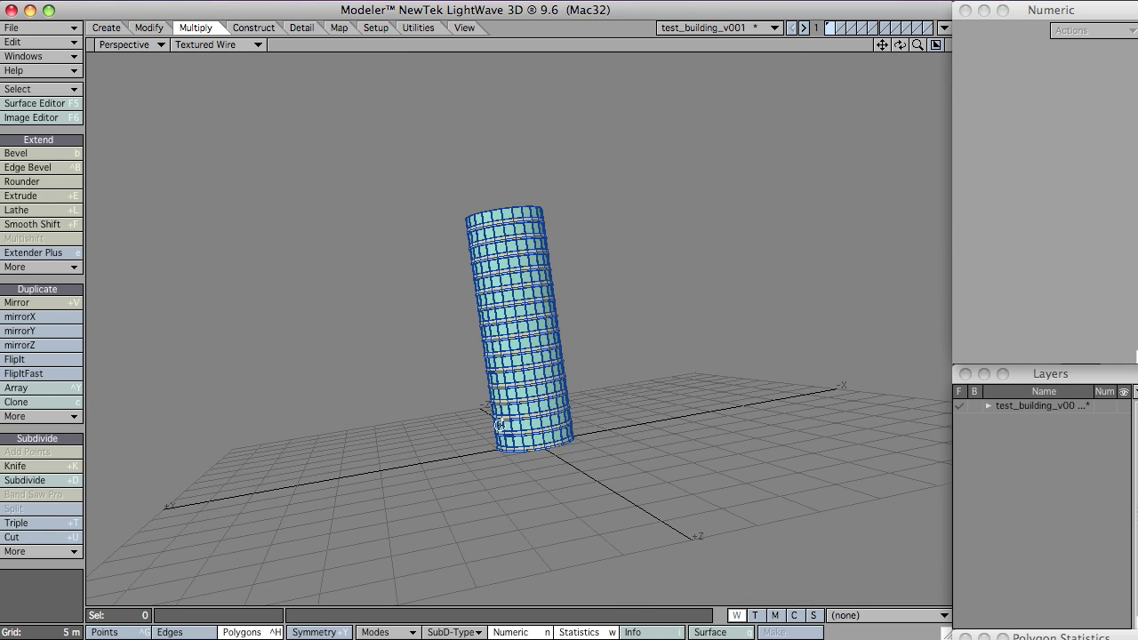
{"action": "left_click_drag", "start_coordinate": [516, 350], "coordinate": [511, 272], "text": "alt"}
{"action": "right_click_drag", "start_coordinate": [483, 196], "coordinate": [439, 152]}
{"action": "key", "text": "shift+a"}
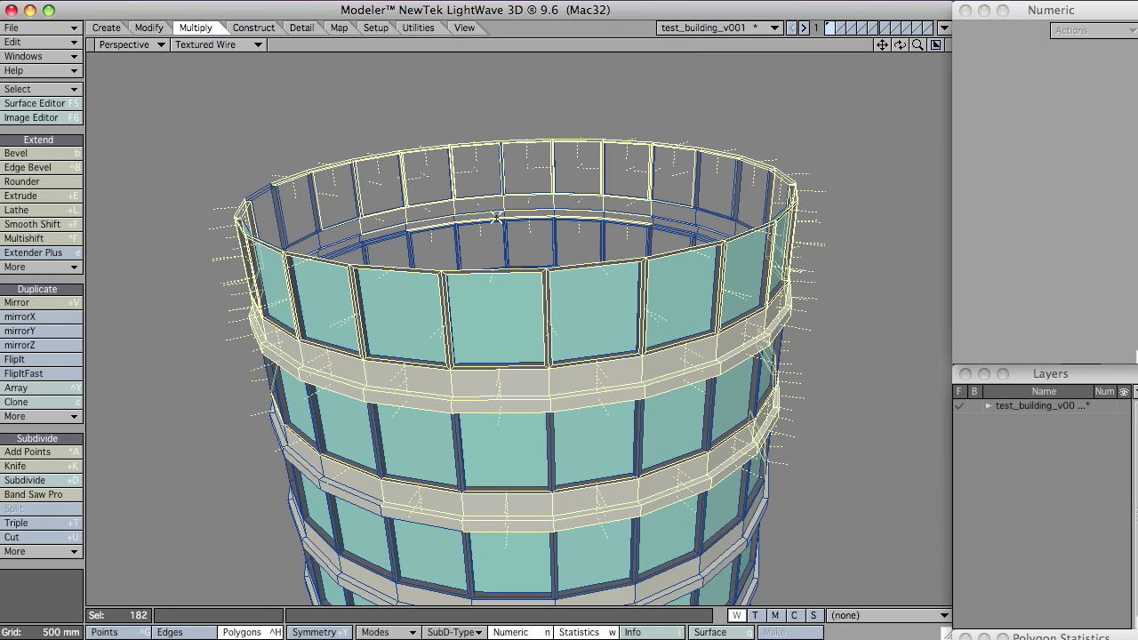
{"action": "left_click", "coordinate": [72, 564]}
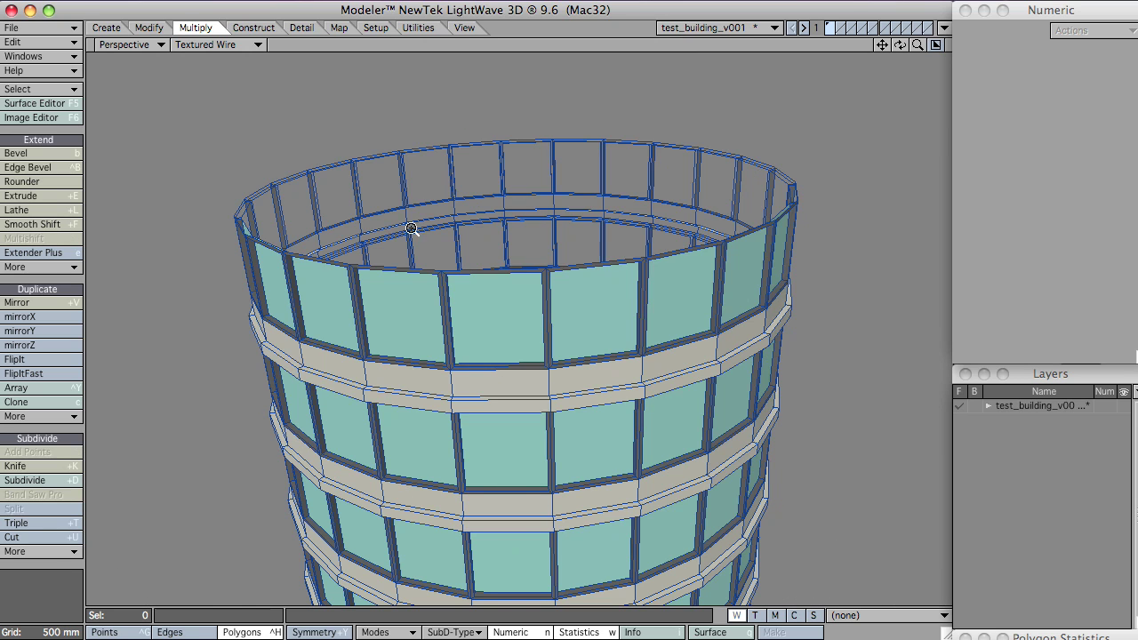
{"action": "left_click_drag", "start_coordinate": [412, 230], "coordinate": [513, 357], "text": "alt"}
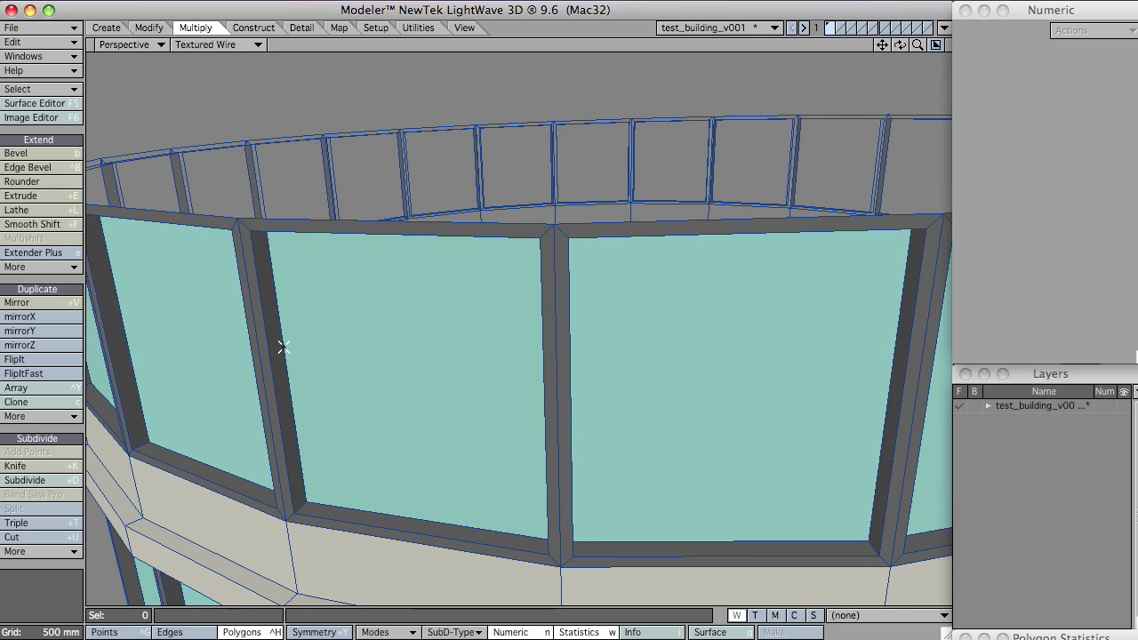
Select the loop of points around the top floor's upper rim and make a polygon from them to cap the tower.
{"action": "key", "text": "ctrl+g"}
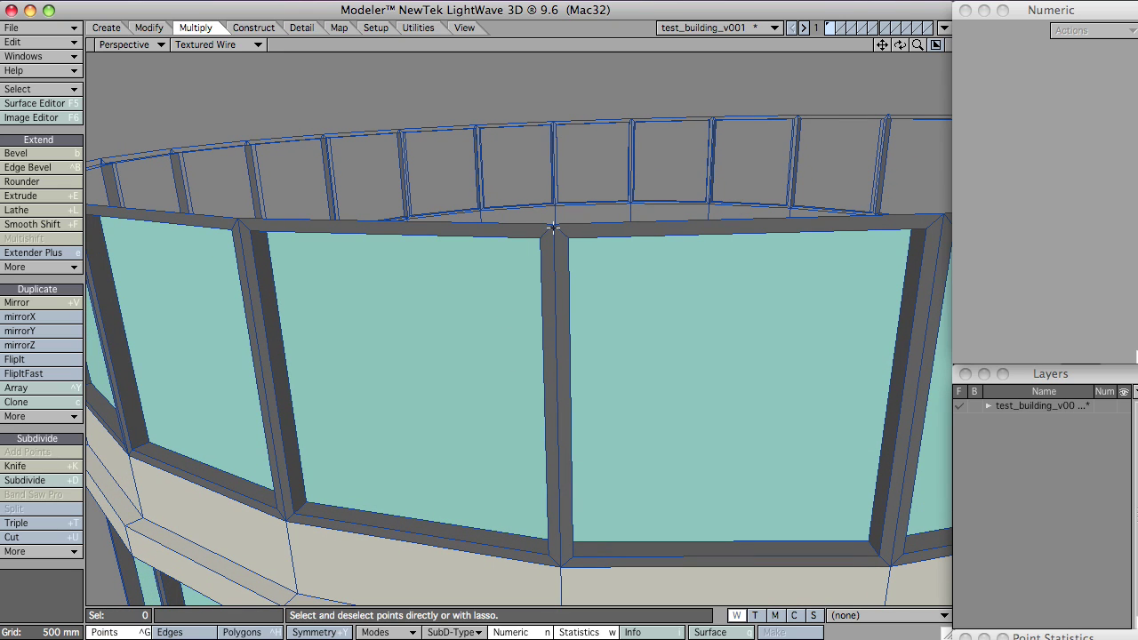
{"action": "left_click", "coordinate": [552, 227]}
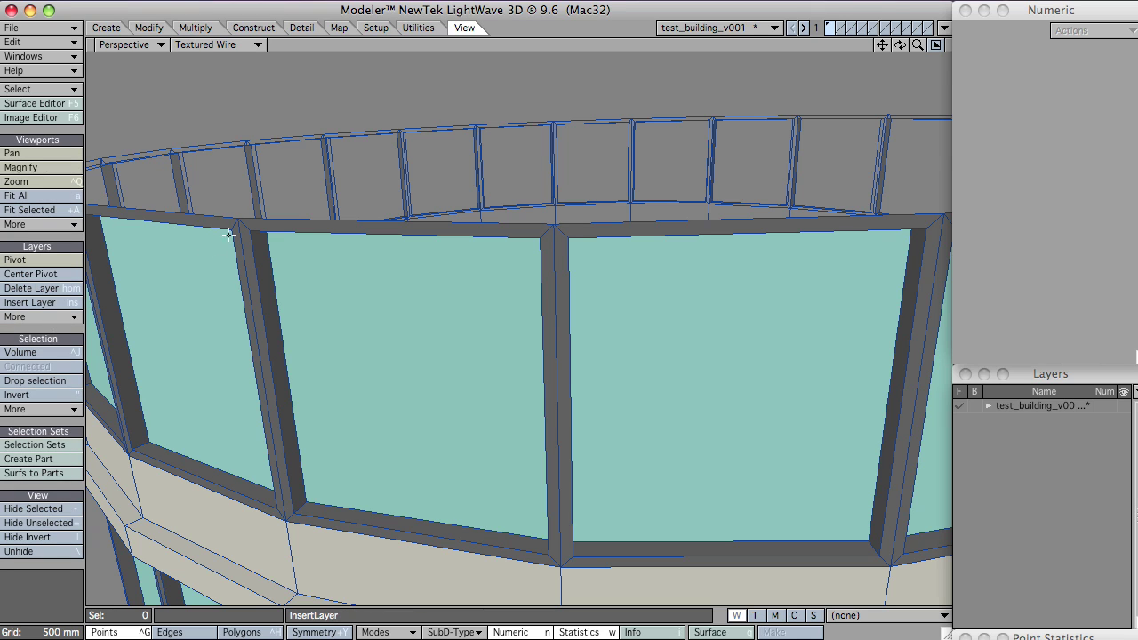
{"action": "left_click", "coordinate": [235, 218]}
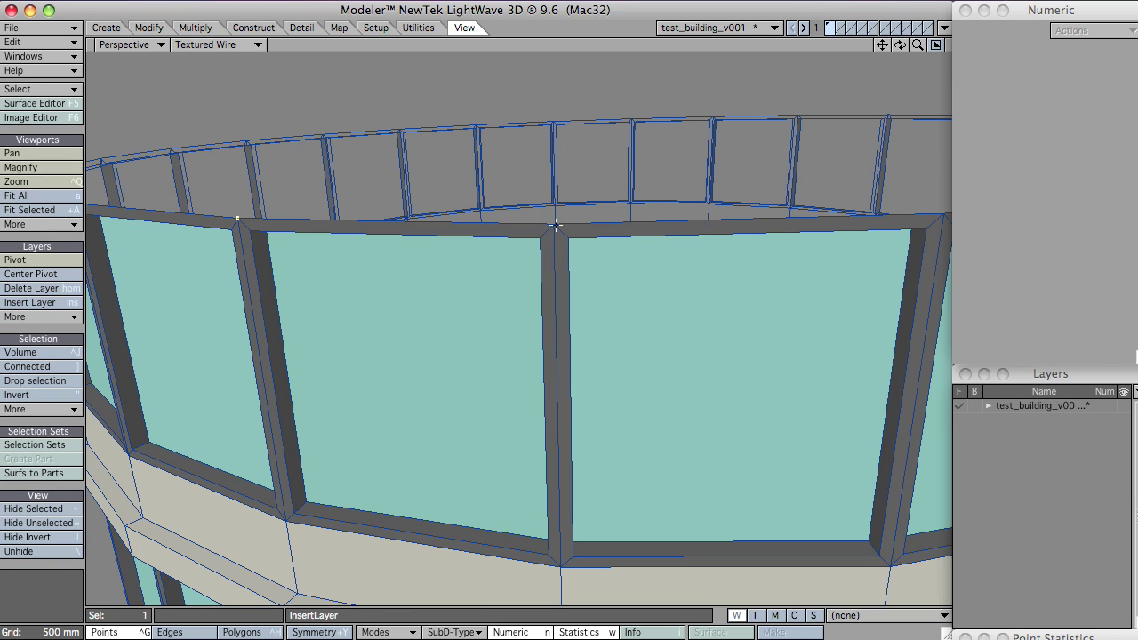
{"action": "key", "text": "l"}
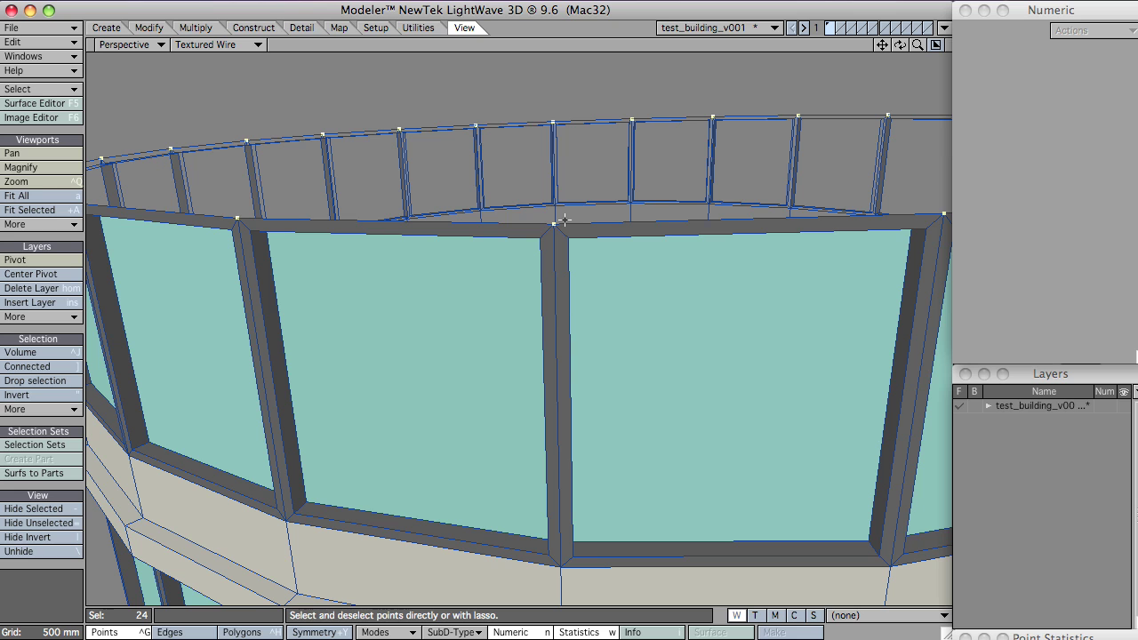
{"action": "key", "text": "p"}
{"action": "left_click_drag", "start_coordinate": [565, 220], "coordinate": [531, 285], "text": "alt"}
{"action": "scroll", "coordinate": [563, 283], "scroll_direction": "up", "scroll_amount": 3}
{"action": "key", "text": "space"}
{"action": "key", "text": "space"}
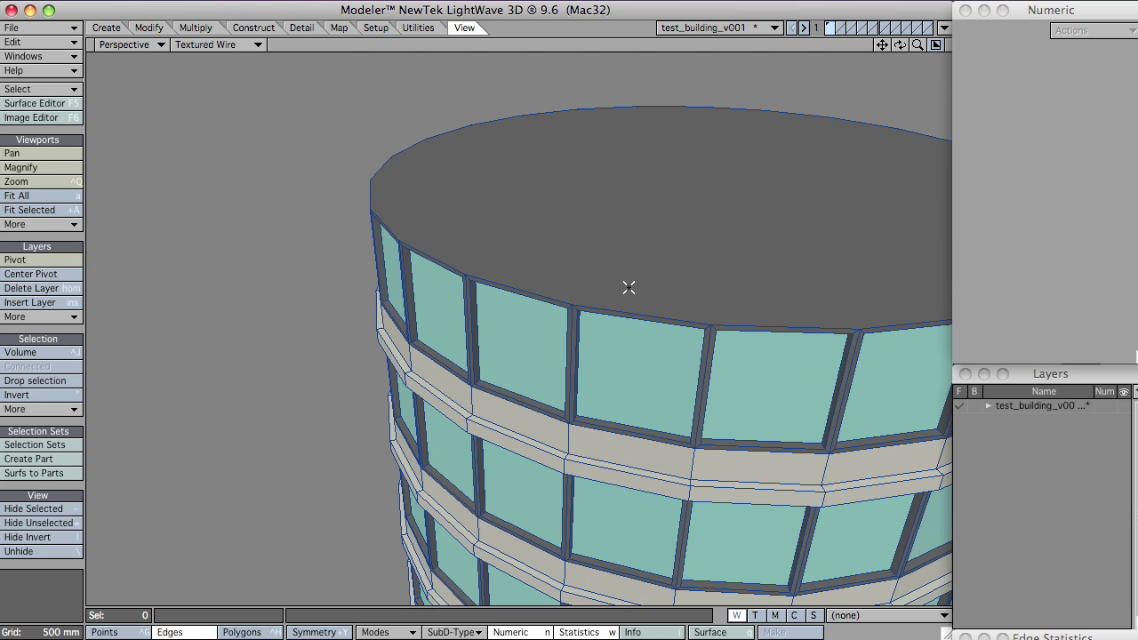
Select the roof cap polygon and assign it the Default surface.
{"action": "left_click", "coordinate": [681, 228]}
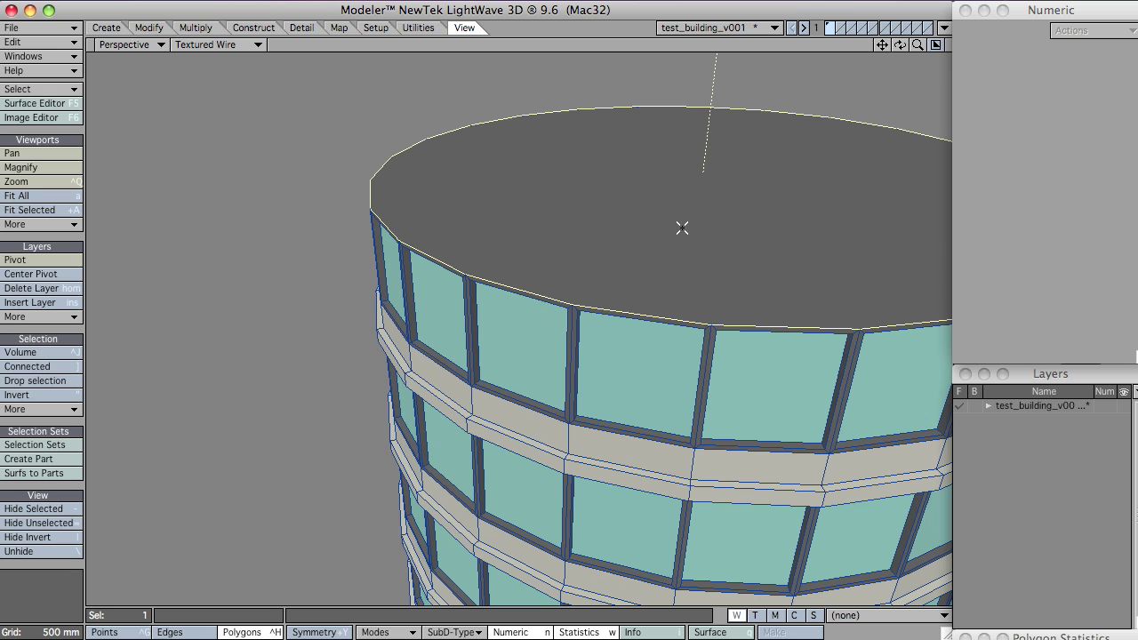
{"action": "key", "text": "q"}
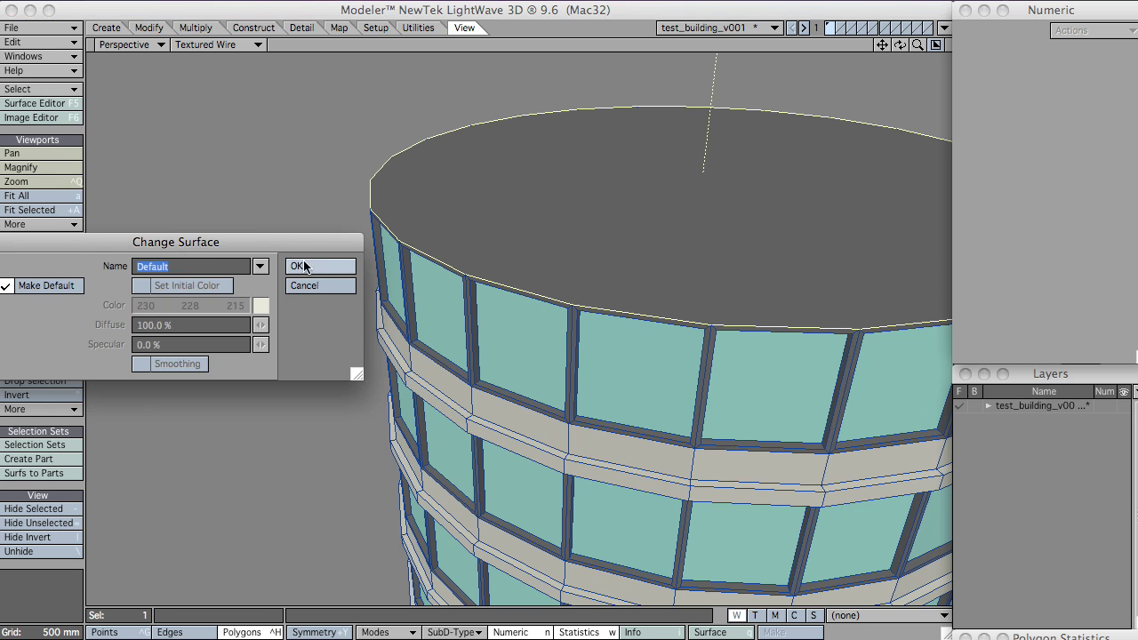
{"action": "left_click", "coordinate": [316, 264]}
{"action": "left_click_drag", "start_coordinate": [662, 221], "coordinate": [628, 320], "text": "alt"}
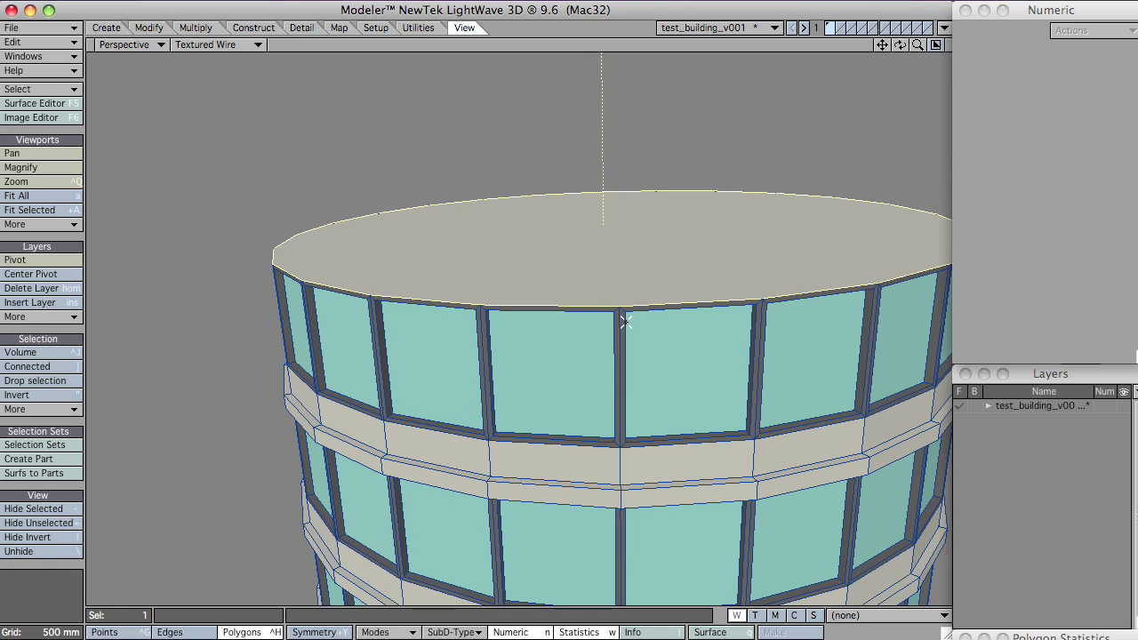
Smooth shift the roof cap upward by 650 mm to form a raised band above the top windows.
{"action": "key", "text": "f"}
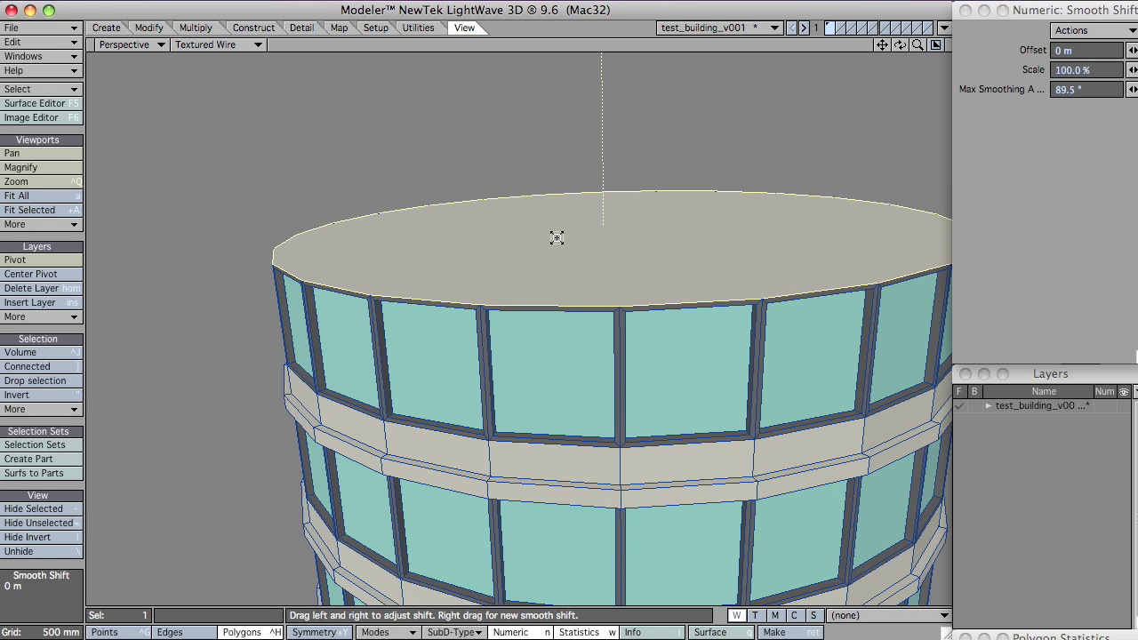
{"action": "left_click_drag", "start_coordinate": [560, 242], "coordinate": [614, 255]}
{"action": "left_click_drag", "start_coordinate": [648, 210], "coordinate": [590, 303], "text": "alt+shift"}
{"action": "left_click_drag", "start_coordinate": [463, 298], "coordinate": [561, 421], "text": "alt"}
{"action": "left_click_drag", "start_coordinate": [532, 197], "coordinate": [473, 518], "text": "ctrl+alt"}
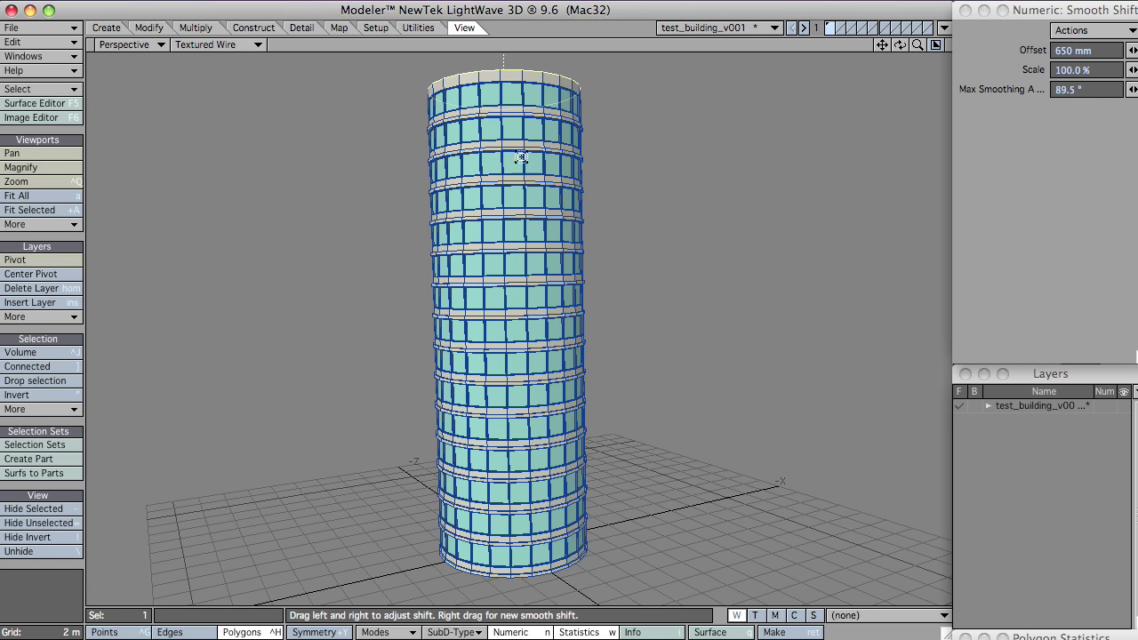
Build stepped roof tiers from the cap with trim-surfaced bevels and a 750 mm smooth shift, finishing with a bevel of 950 mm shift and 50 mm inset.
{"action": "left_click_drag", "start_coordinate": [554, 116], "coordinate": [424, 297], "text": "alt+shift"}
{"action": "scroll", "coordinate": [525, 368], "scroll_direction": "up", "scroll_amount": 3}
{"action": "key", "text": "b"}
{"action": "key", "text": "shift+f"}
{"action": "key", "text": "b"}
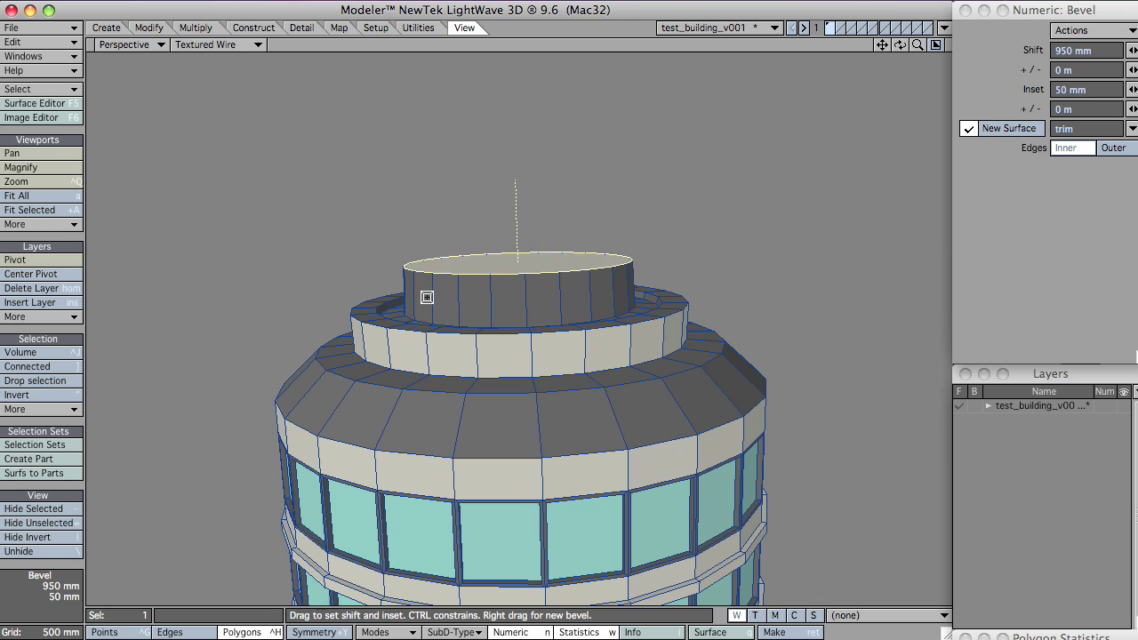
{"action": "key", "text": "space"}
Try to smooth shift the cap of the uppermost roof tier by 250 mm.
{"action": "left_click_drag", "start_coordinate": [452, 361], "coordinate": [504, 315], "text": "alt"}
{"action": "key", "text": "shift+g"}
{"action": "key", "text": "shift+f"}
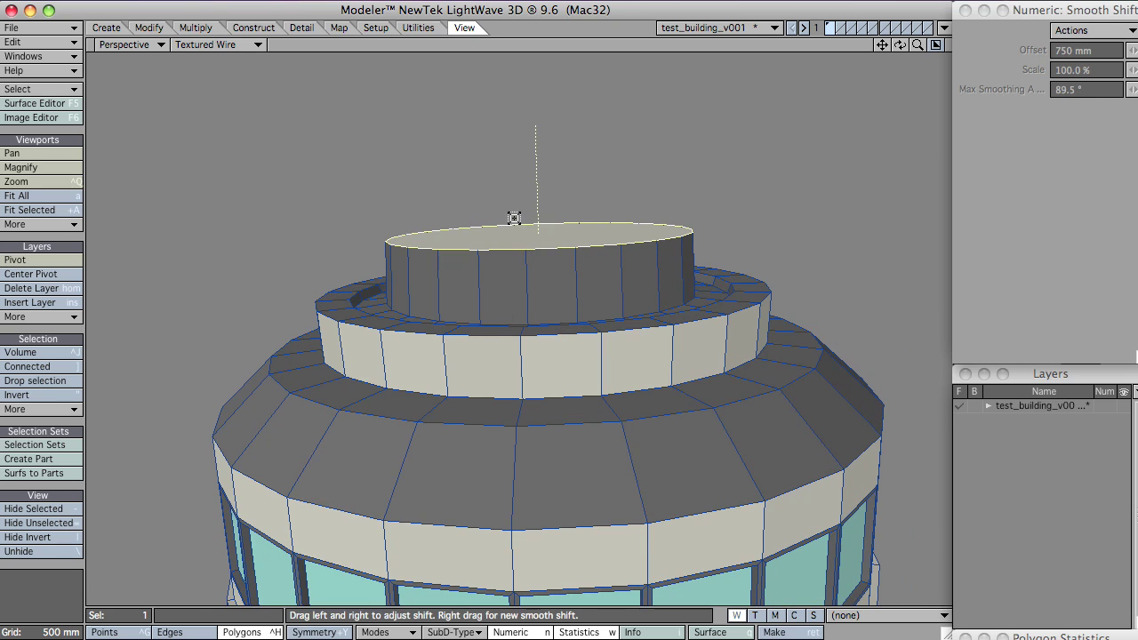
{"action": "left_click_drag", "start_coordinate": [501, 218], "coordinate": [525, 238]}
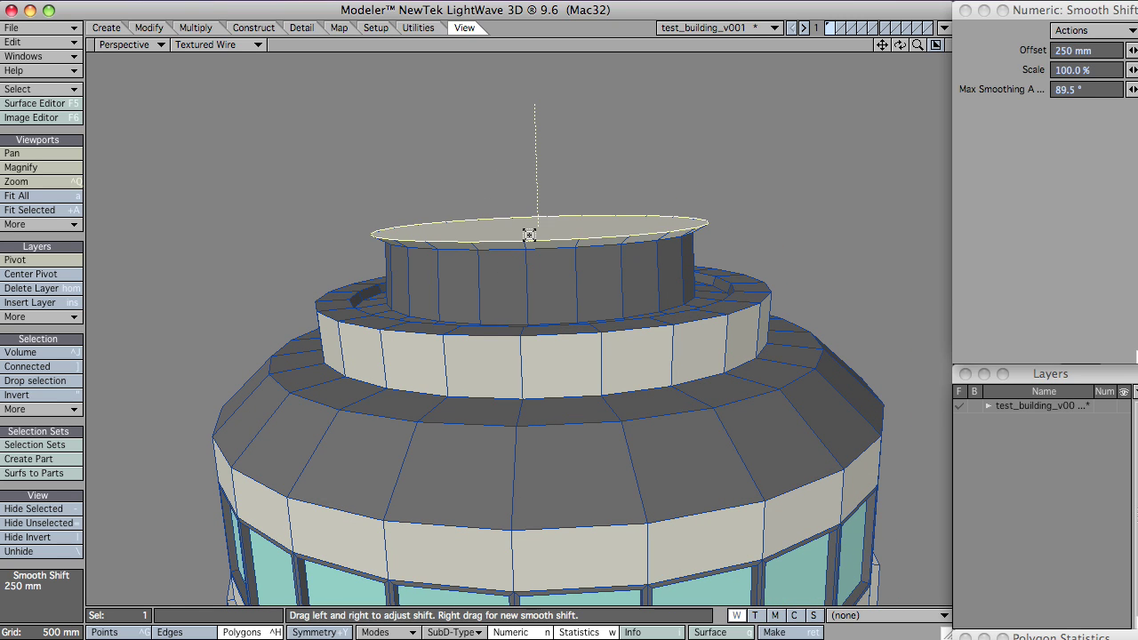
{"action": "key", "text": "ctrl+z"}
{"action": "key", "text": "slash"}
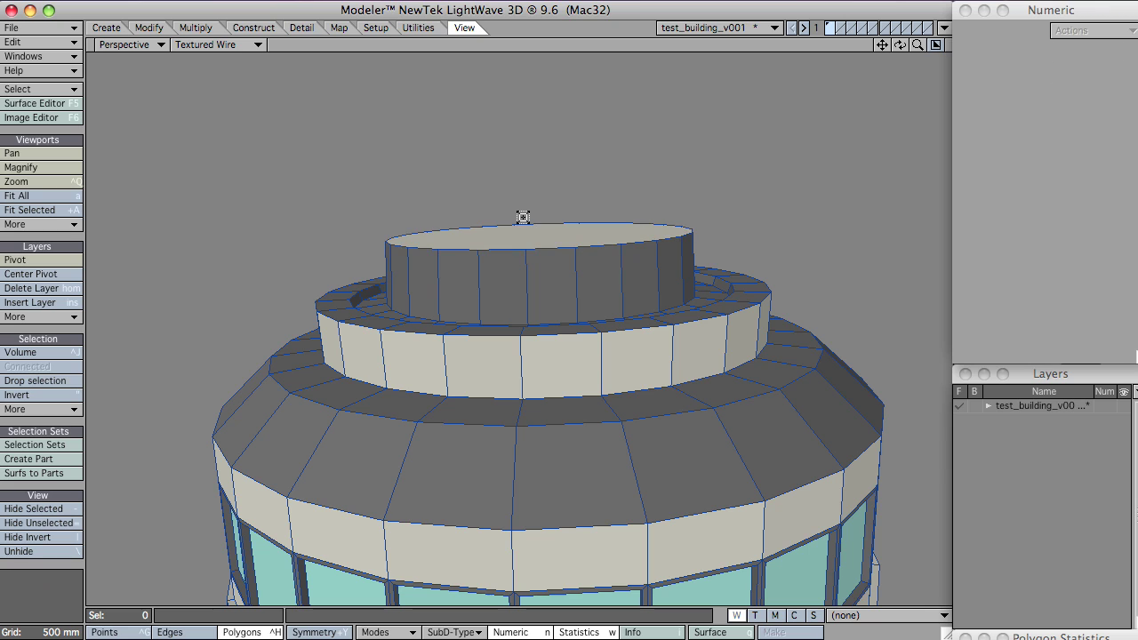
{"action": "key", "text": "shift+f"}
{"action": "key", "text": "space"}
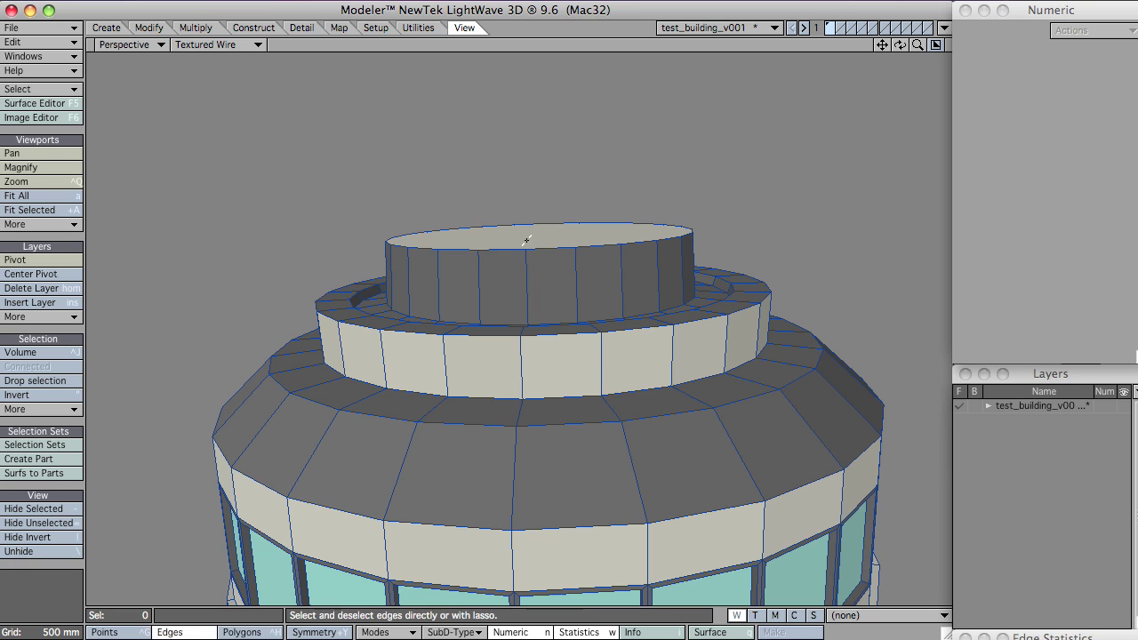
Select the uppermost tier's cap polygon and smooth shift it upward to add a rim section.
{"action": "left_click", "coordinate": [526, 239]}
{"action": "key", "text": "f"}
{"action": "left_click_drag", "start_coordinate": [521, 228], "coordinate": [595, 409]}
Stretch the cap polygon inward about the origin in the top view until its width matches the tier below.
{"action": "key", "text": "h"}
{"action": "key", "text": "0"}
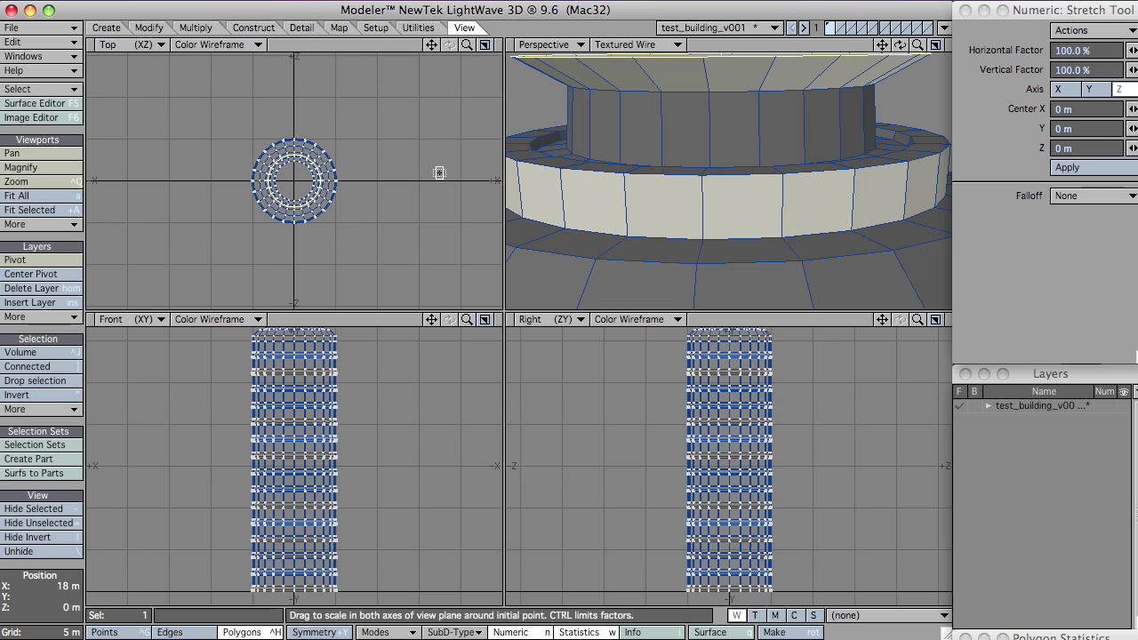
{"action": "key", "text": "a"}
{"action": "key", "text": "shift+a"}
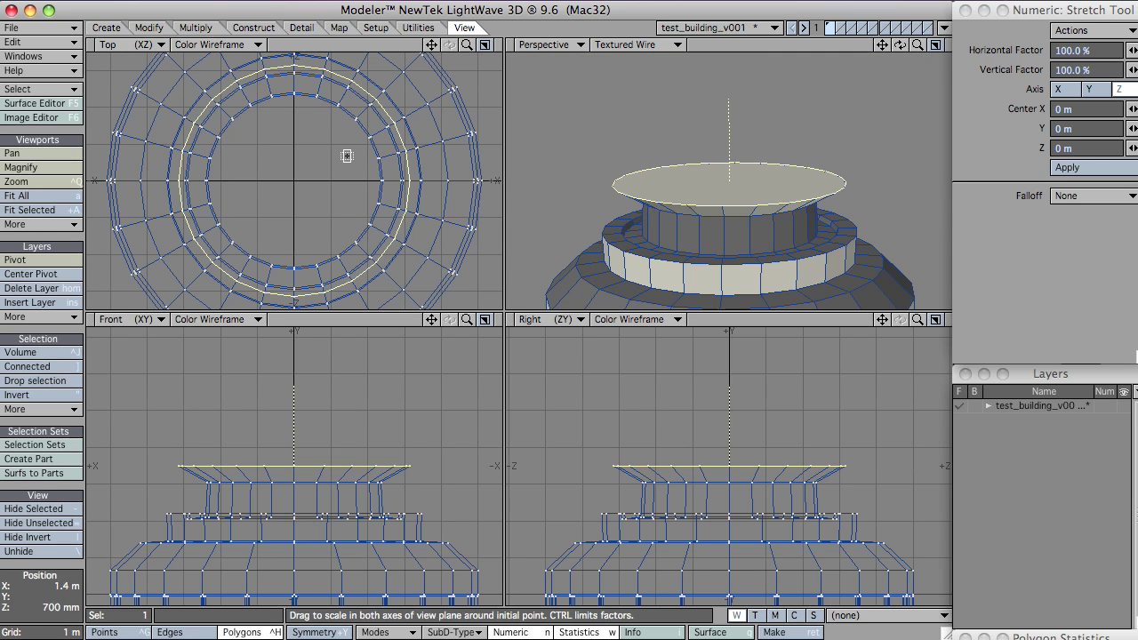
{"action": "left_click_drag", "start_coordinate": [366, 135], "coordinate": [368, 133]}
{"action": "key", "text": "space"}
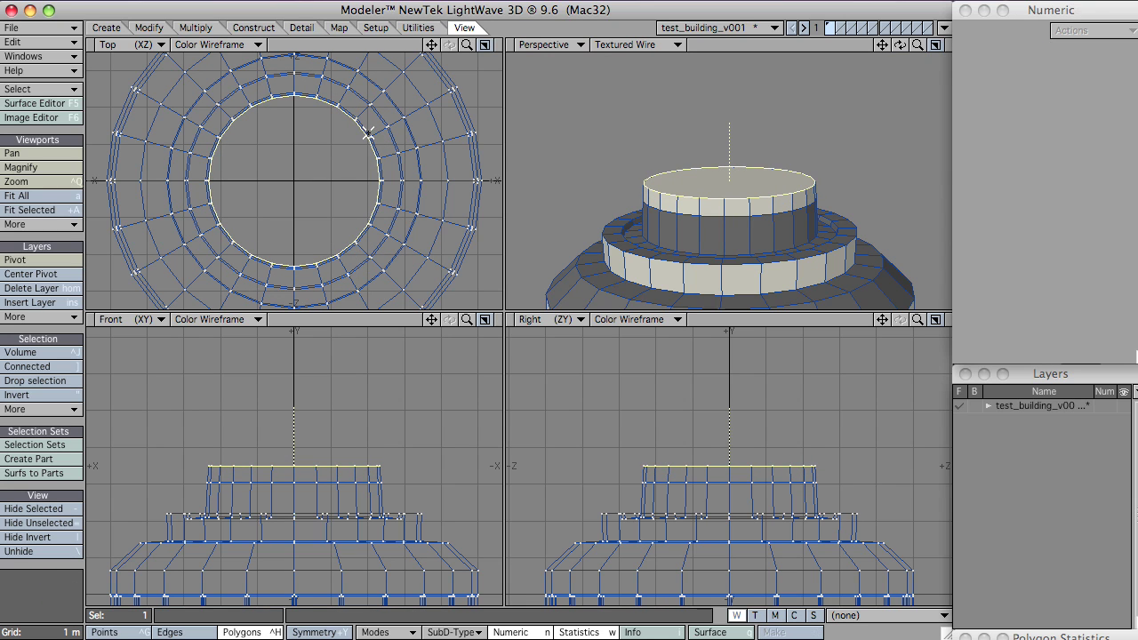
Select the dark band of side polygons around the uppermost roof tier and assign them the windows surface.
{"action": "key", "text": "KP_0"}
{"action": "left_click_drag", "start_coordinate": [569, 304], "coordinate": [499, 386], "text": "ctrl+alt"}
{"action": "left_click", "coordinate": [73, 567]}
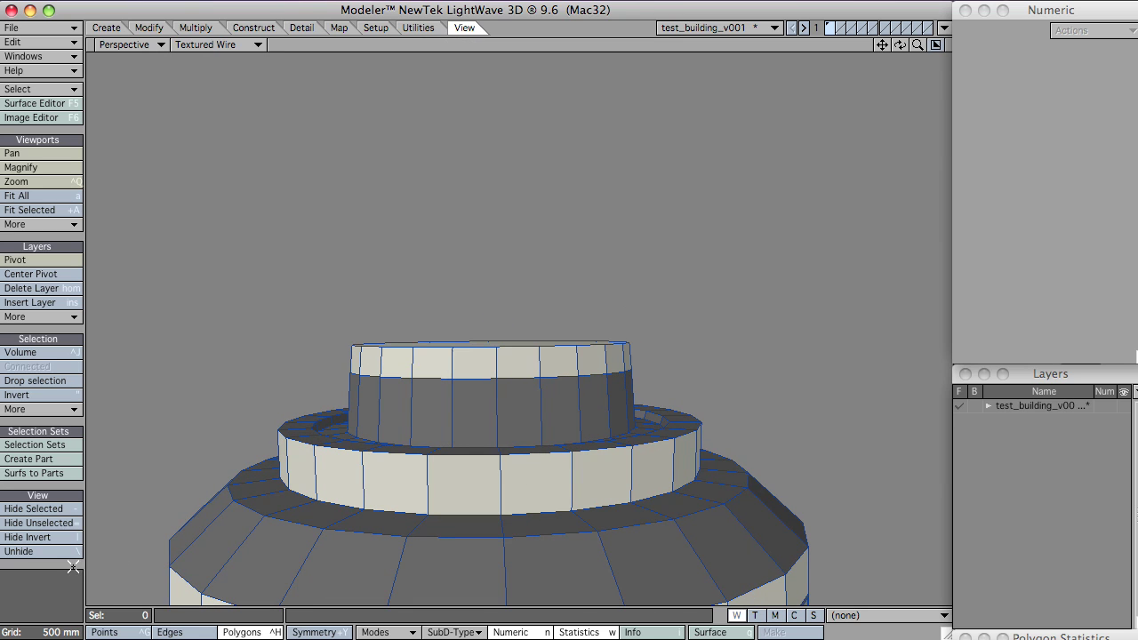
{"action": "mouse_move", "coordinate": [398, 410]}
{"action": "left_mouse_down"}
{"action": "mouse_move", "coordinate": [511, 406]}
{"action": "mouse_move", "coordinate": [407, 414]}
{"action": "mouse_move", "coordinate": [385, 395]}
{"action": "mouse_move", "coordinate": [465, 404]}
{"action": "left_mouse_up"}
{"action": "key", "text": "l"}
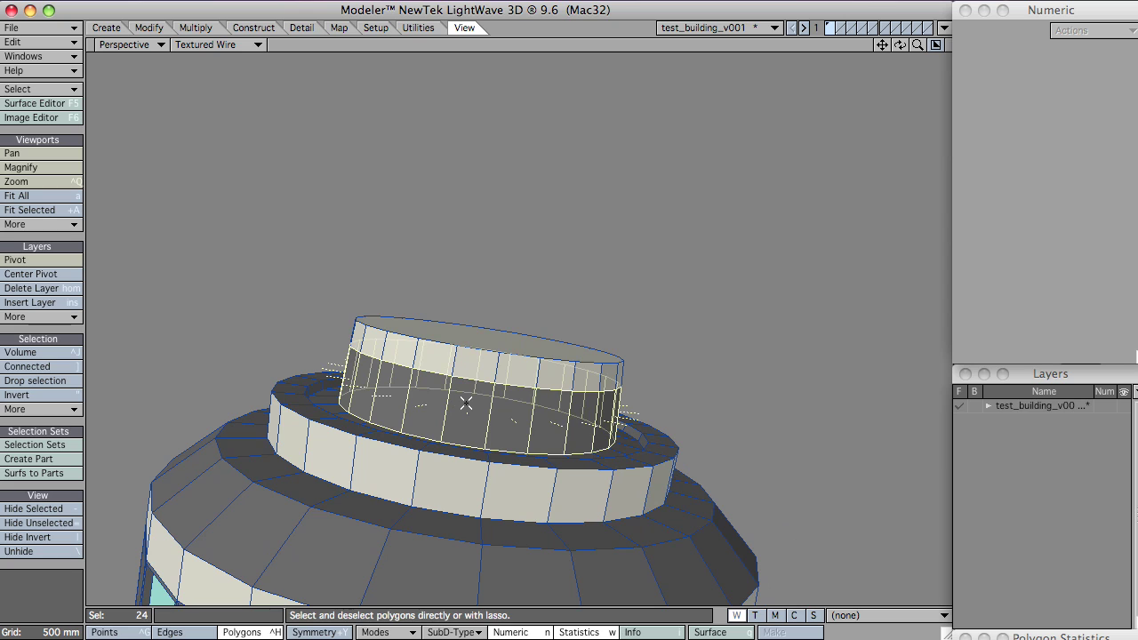
{"action": "key", "text": "q"}
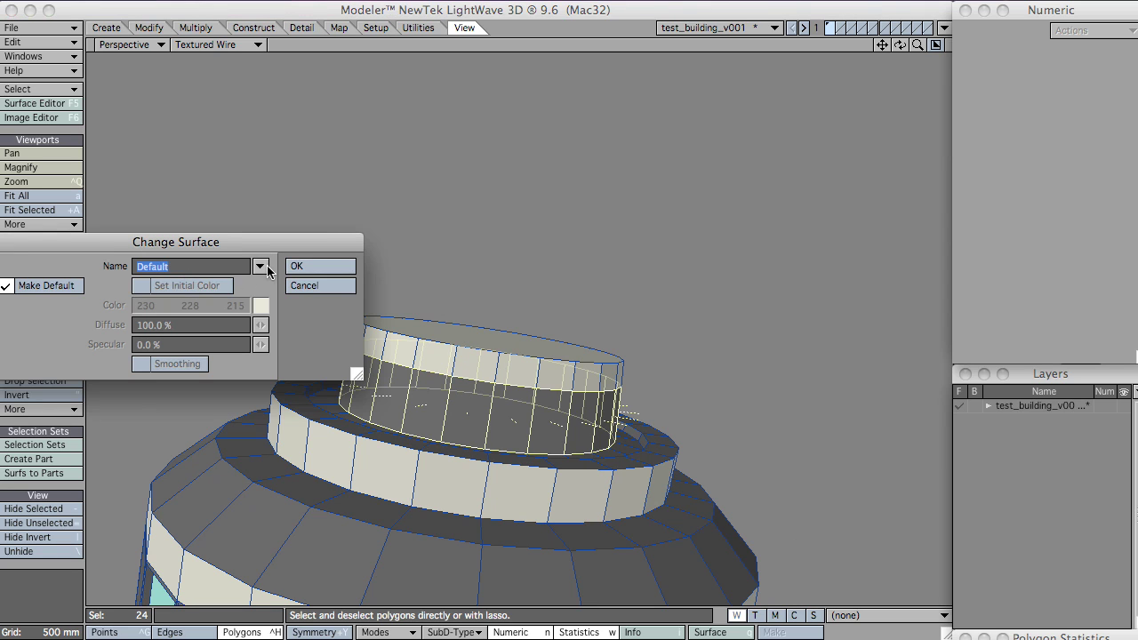
{"action": "left_click", "coordinate": [266, 268]}
{"action": "left_click", "coordinate": [267, 317]}
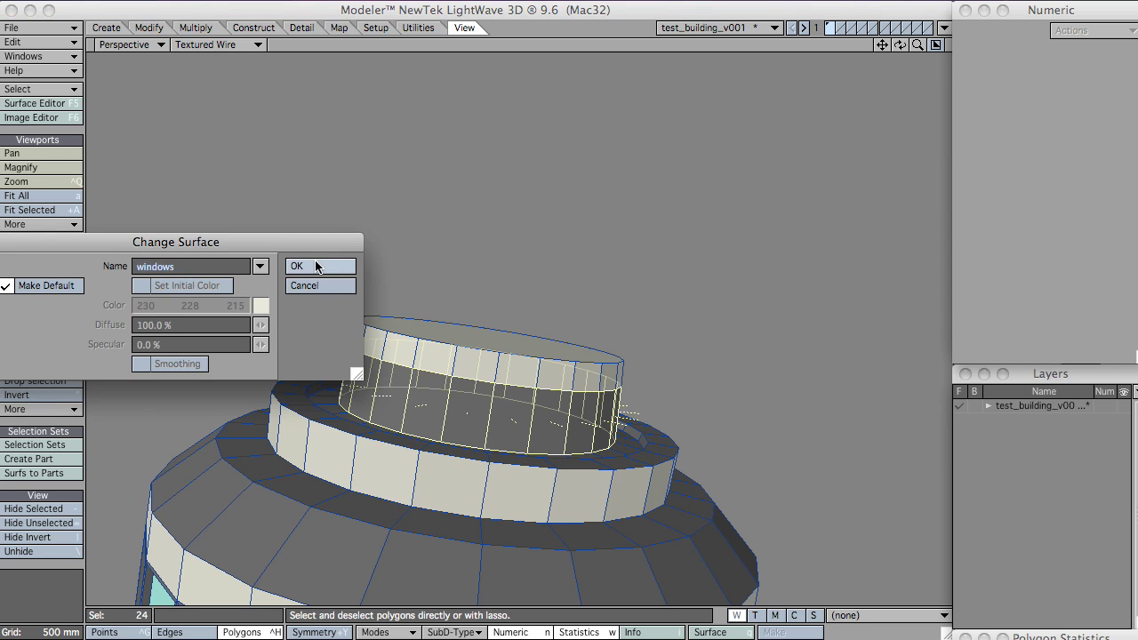
{"action": "left_click", "coordinate": [317, 269]}
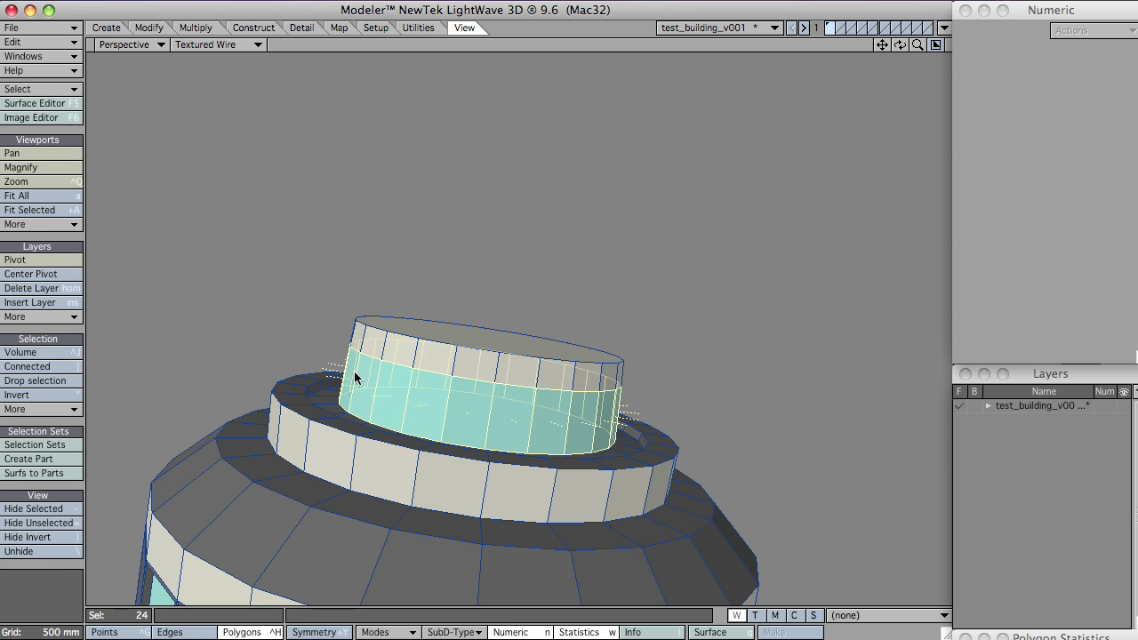
Save the finished tower object and clear the selection of the roof window band.
{"action": "left_click_drag", "start_coordinate": [526, 329], "coordinate": [481, 212], "text": "ctrl+alt"}
{"action": "left_click_drag", "start_coordinate": [518, 393], "coordinate": [636, 218], "text": "alt+shift"}
{"action": "left_click_drag", "start_coordinate": [542, 375], "coordinate": [430, 349], "text": "ctrl+alt"}
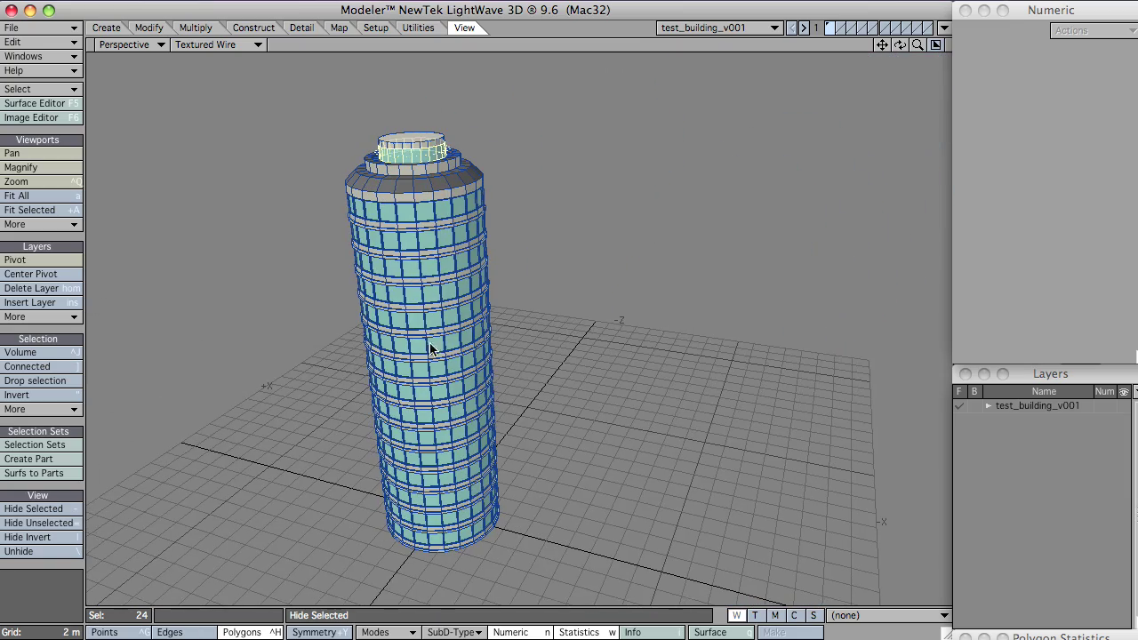
{"action": "left_click", "coordinate": [35, 553]}
Bevel the tower's underside polygon with 0 m shift and 1 m inset, with the new surface option turned off.
{"action": "mouse_move", "coordinate": [516, 445]}
{"action": "left_mouse_down", "text": "alt"}
{"action": "mouse_move", "coordinate": [529, 493]}
{"action": "mouse_move", "coordinate": [516, 368]}
{"action": "mouse_move", "coordinate": [495, 421]}
{"action": "mouse_move", "coordinate": [512, 432]}
{"action": "left_mouse_up", "text": "alt"}
{"action": "left_click", "coordinate": [509, 391]}
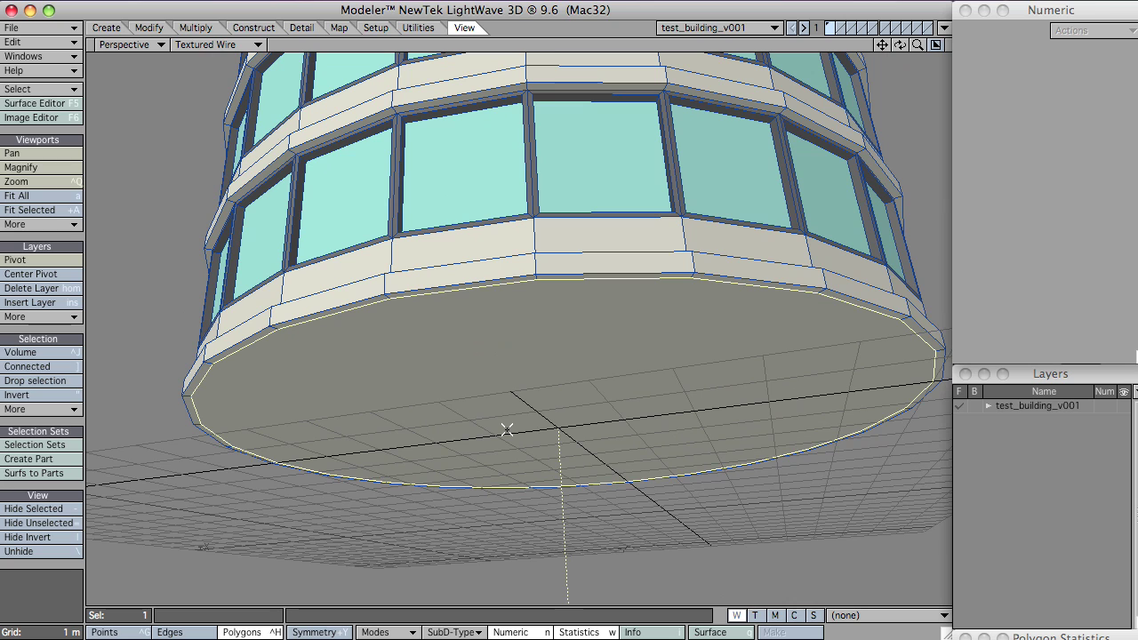
{"action": "key", "text": "b"}
{"action": "left_click_drag", "start_coordinate": [564, 391], "coordinate": [524, 393]}
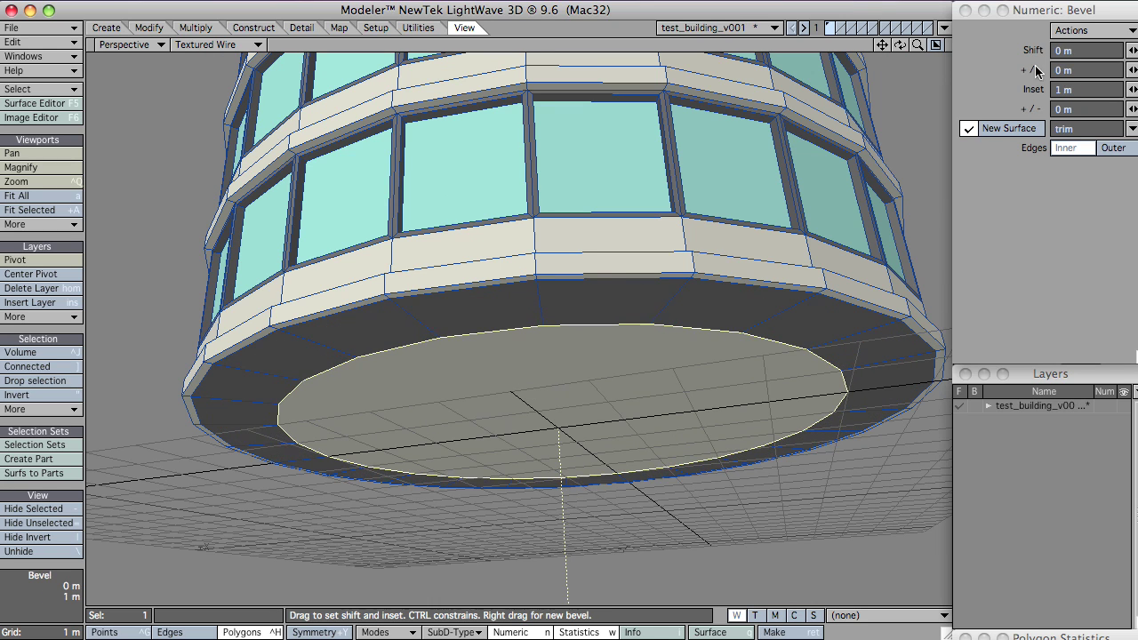
{"action": "left_click", "coordinate": [968, 128]}
Add a new bevel to the inset underside polygon with 1.2 m shift and 0 m inset, and clear the selection.
{"action": "right_click_drag", "start_coordinate": [595, 414], "coordinate": [595, 368]}
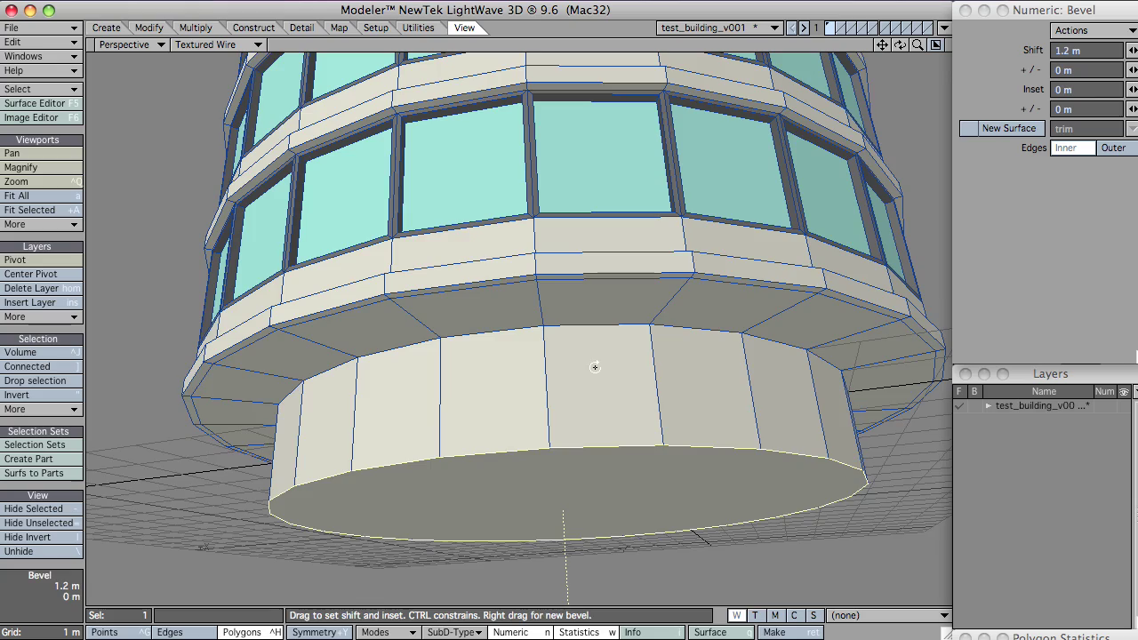
{"action": "left_click_drag", "start_coordinate": [595, 367], "coordinate": [565, 384], "text": "alt"}
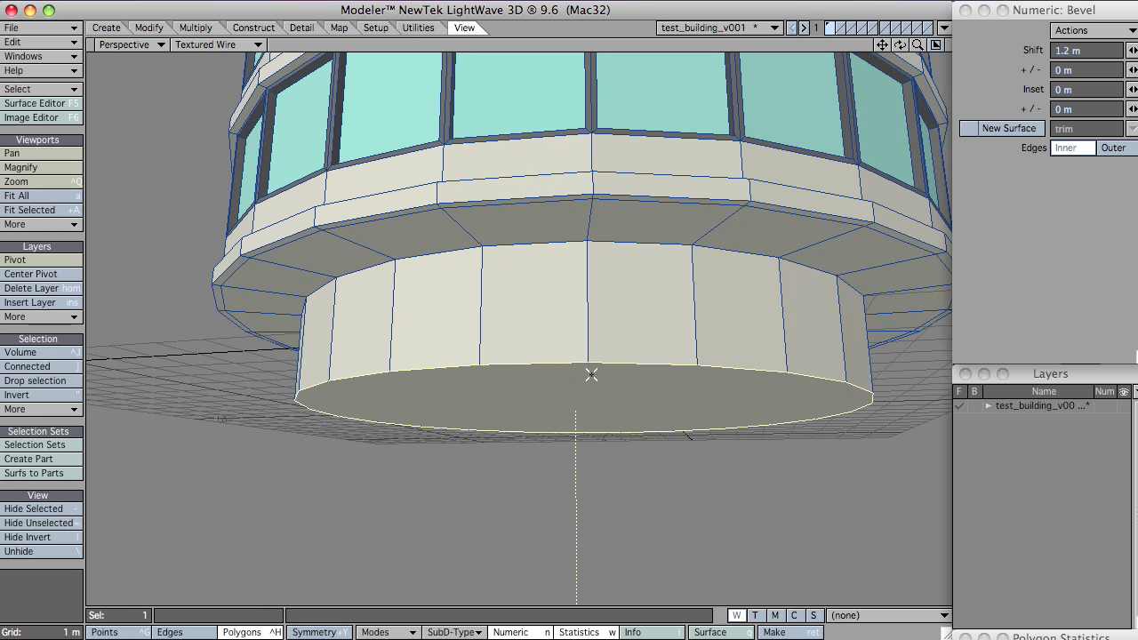
{"action": "key", "text": "space"}
{"action": "left_click", "coordinate": [513, 400]}
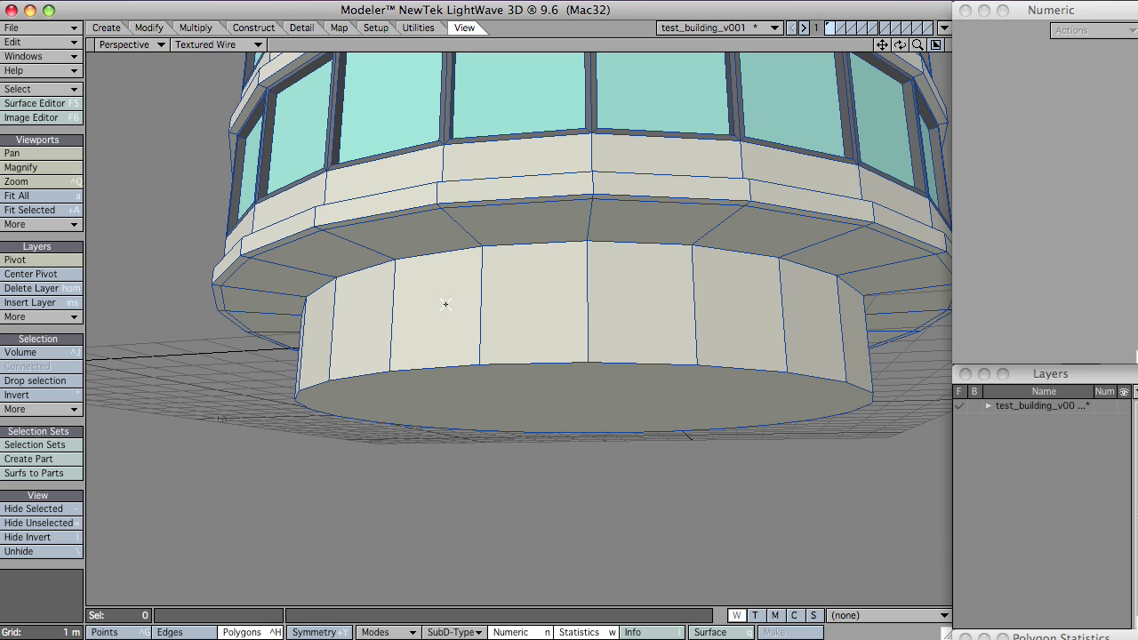
Select all the side polygons around the recessed base section.
{"action": "mouse_move", "coordinate": [365, 315]}
{"action": "left_mouse_down"}
{"action": "mouse_move", "coordinate": [693, 311]}
{"action": "mouse_move", "coordinate": [576, 329]}
{"action": "left_mouse_up"}
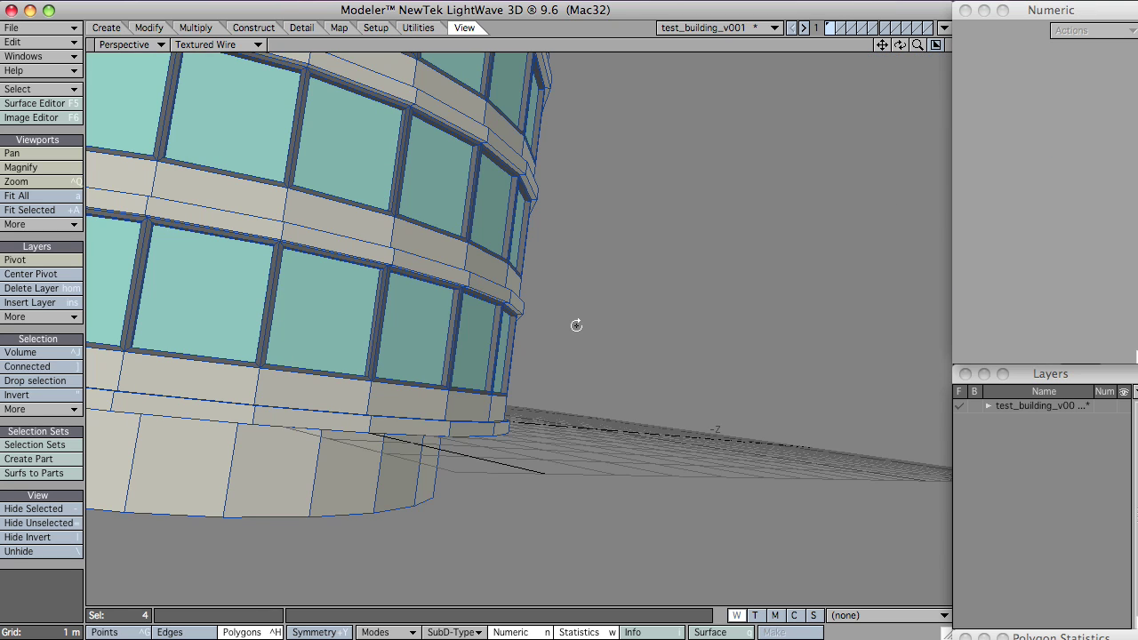
{"action": "key", "text": "shift+a"}
{"action": "key", "text": "l"}
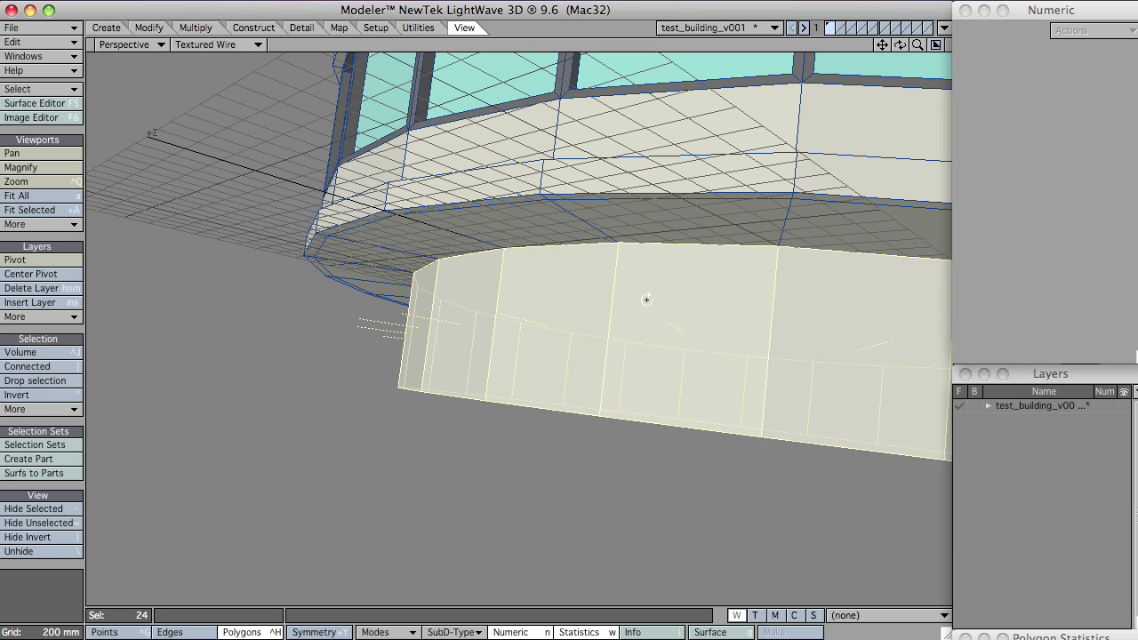
{"action": "left_click_drag", "start_coordinate": [699, 269], "coordinate": [569, 348], "text": "ctrl+alt"}
Assign the selected base sides a new windows_foyer surface with an initial color of 208, 207, 255.
{"action": "key", "text": "q"}
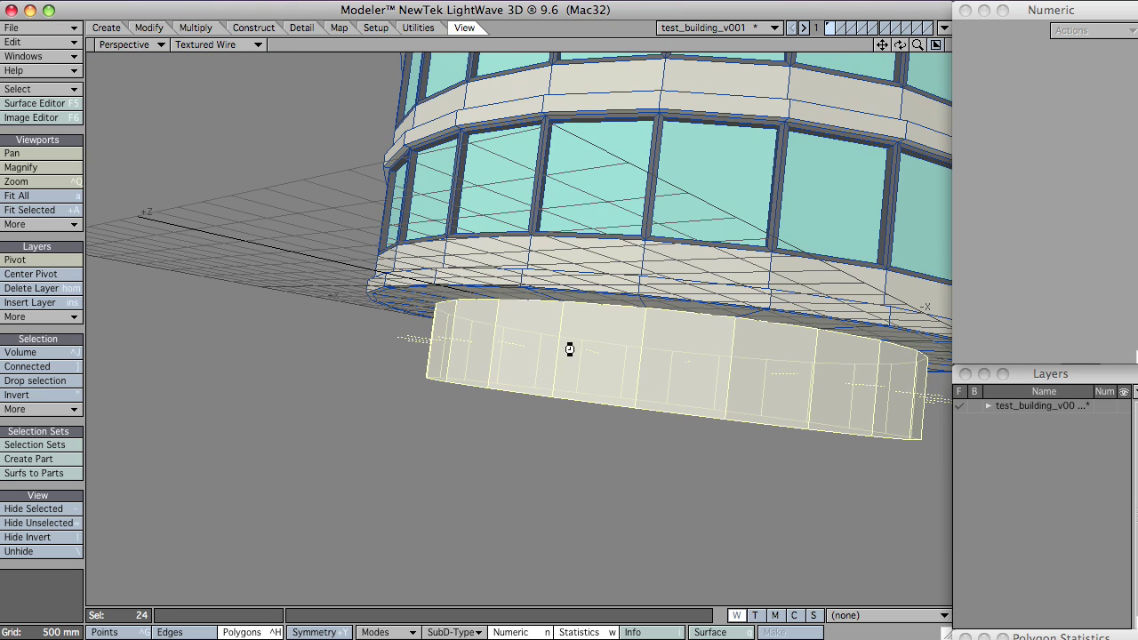
{"action": "key", "text": "Right"}
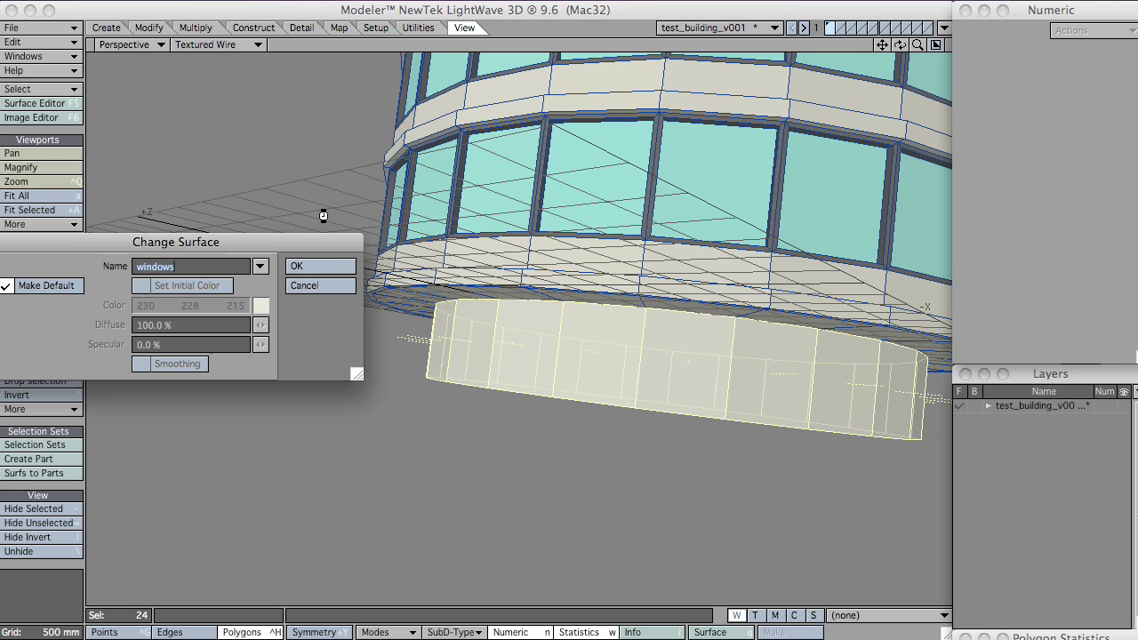
{"action": "type", "text": "_foyer"}
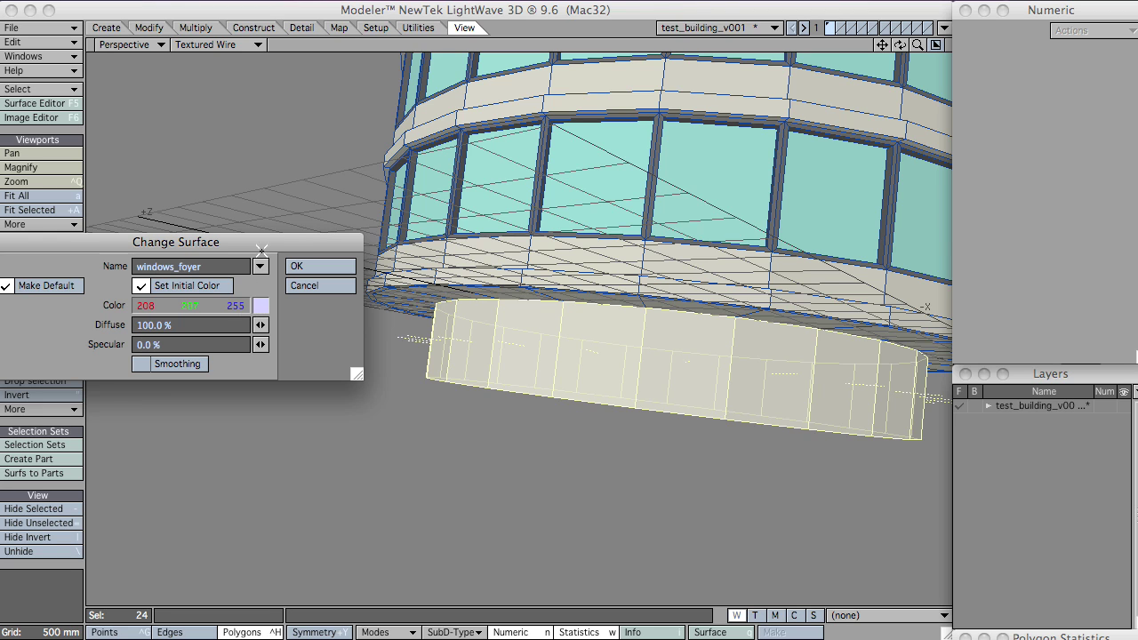
{"action": "left_click", "coordinate": [307, 266]}
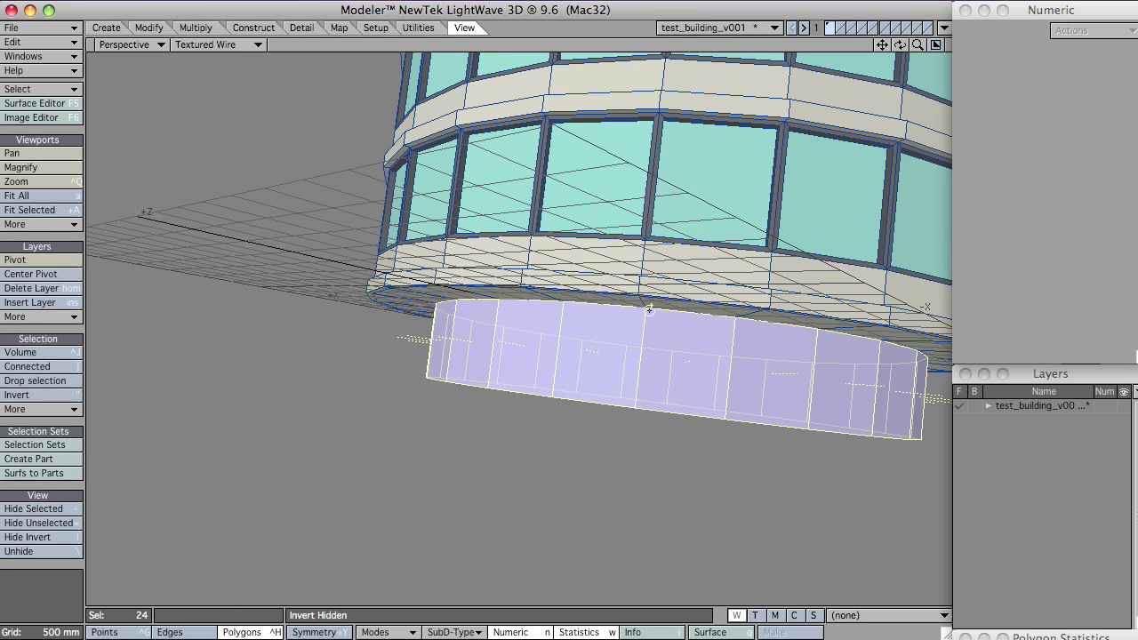
Examine the foyer band and the overhanging underside of the tower from several angles.
{"action": "left_click_drag", "start_coordinate": [650, 309], "coordinate": [526, 367], "text": "alt"}
{"action": "left_click_drag", "start_coordinate": [447, 457], "coordinate": [525, 473], "text": "alt"}
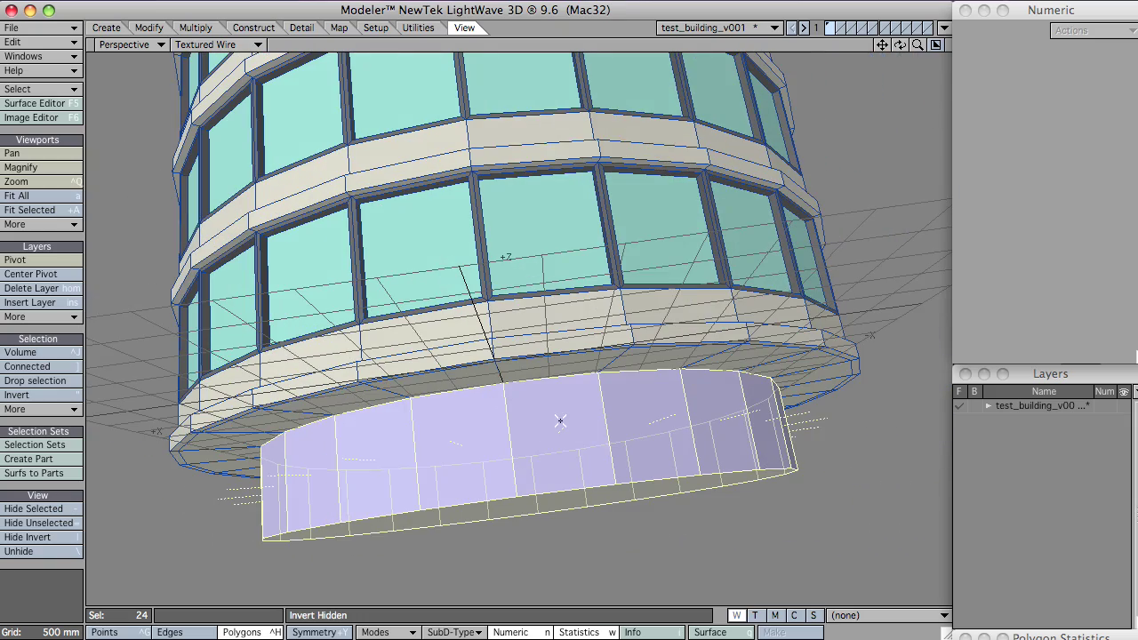
{"action": "mouse_move", "coordinate": [556, 399]}
{"action": "left_mouse_down", "text": "alt"}
{"action": "mouse_move", "coordinate": [579, 373]}
{"action": "mouse_move", "coordinate": [545, 411]}
{"action": "left_mouse_up", "text": "alt"}
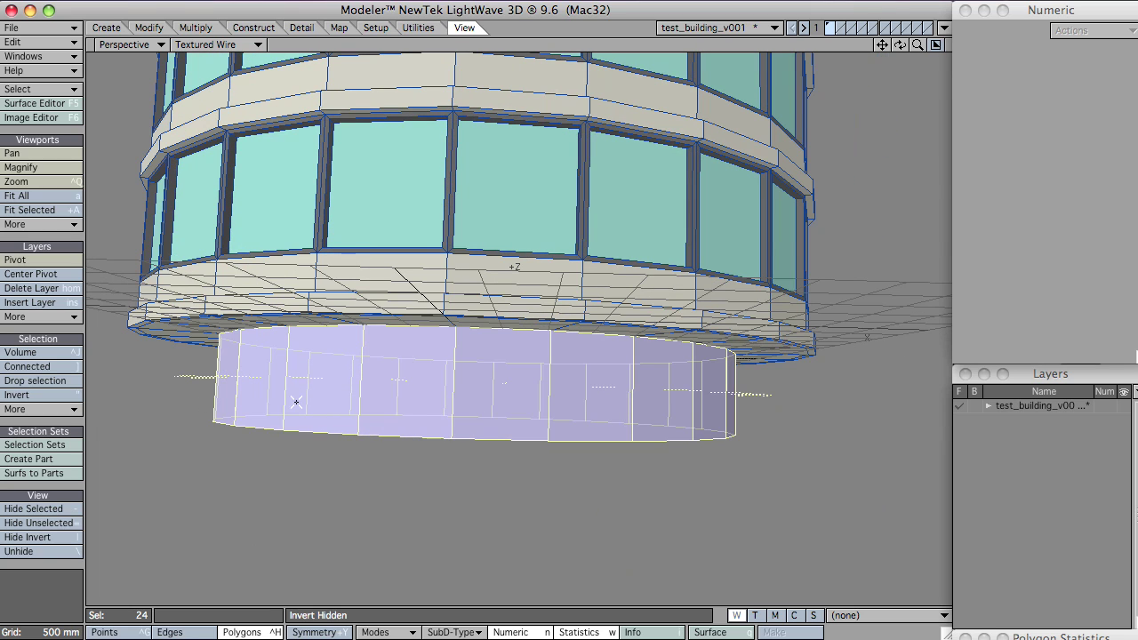
{"action": "left_click_drag", "start_coordinate": [652, 356], "coordinate": [435, 360], "text": "ctrl+alt"}
{"action": "left_click_drag", "start_coordinate": [650, 254], "coordinate": [569, 294], "text": "alt"}
{"action": "key", "text": "shift+a"}
{"action": "left_click_drag", "start_coordinate": [784, 363], "coordinate": [598, 243], "text": "ctrl+alt"}
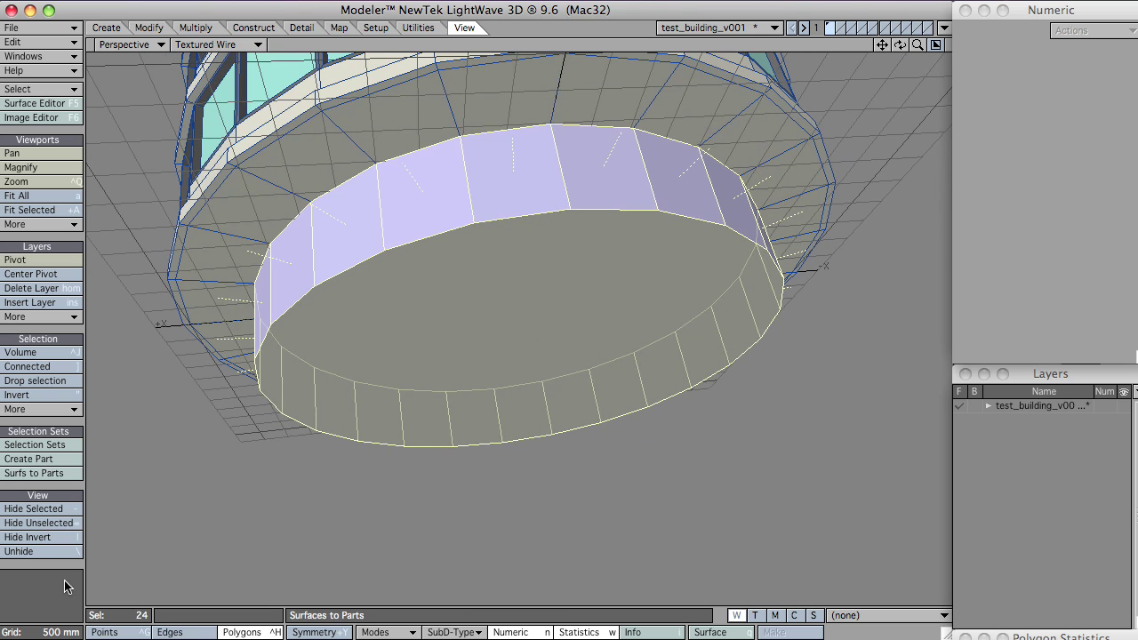
{"action": "left_click_drag", "start_coordinate": [616, 199], "coordinate": [644, 353], "text": "alt"}
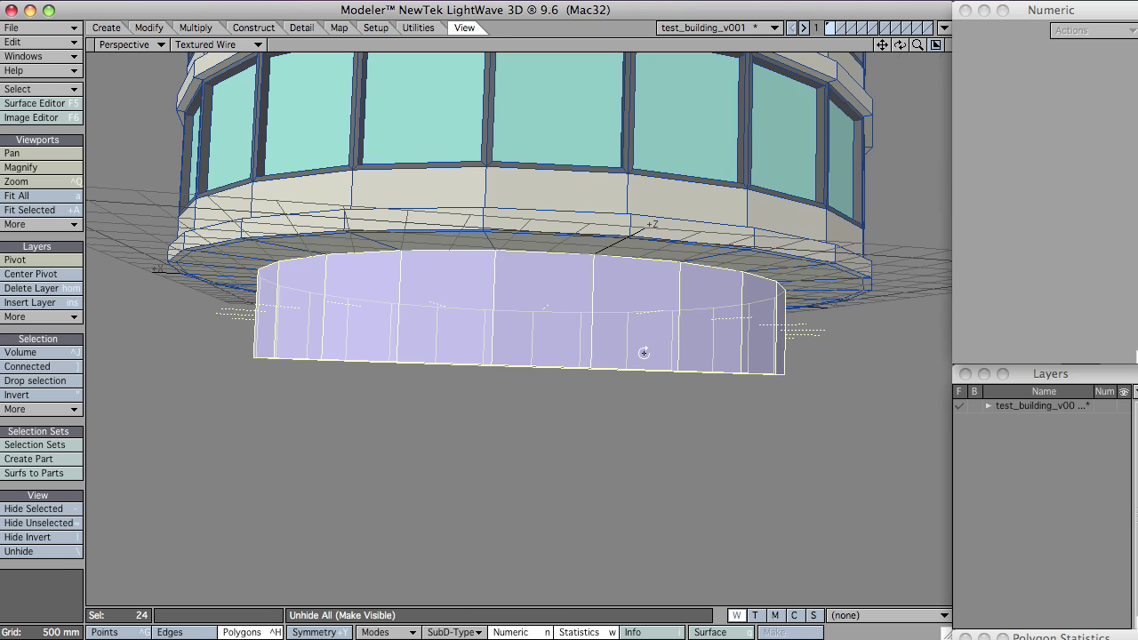
{"action": "left_click_drag", "start_coordinate": [582, 292], "coordinate": [435, 273], "text": "alt"}
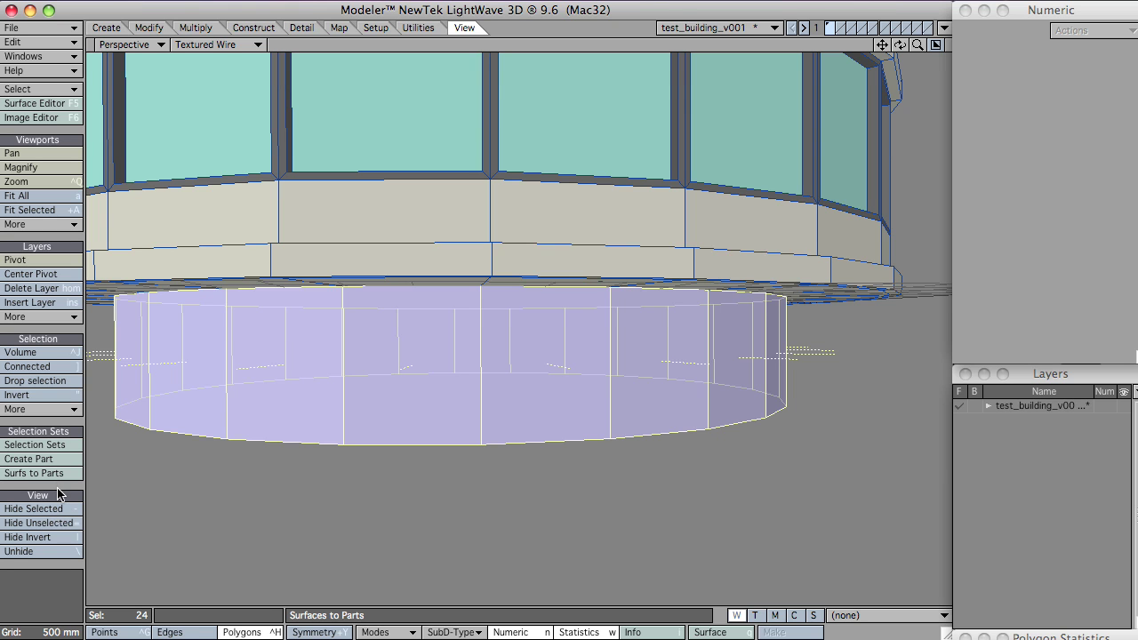
{"action": "left_click_drag", "start_coordinate": [298, 369], "coordinate": [653, 211], "text": "alt"}
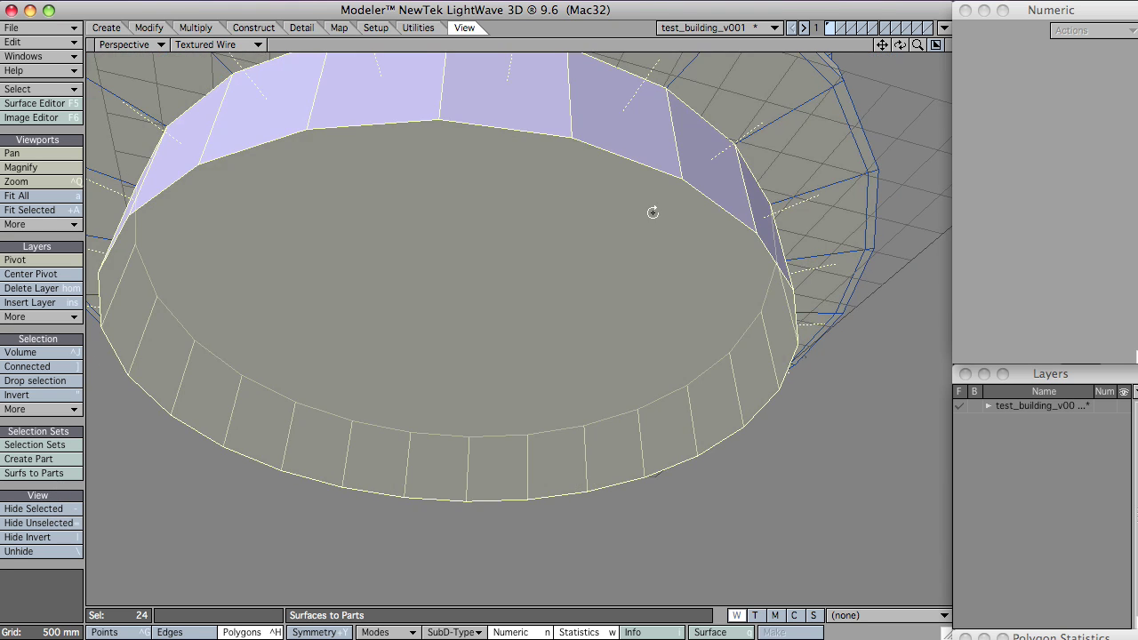
{"action": "scroll", "coordinate": [653, 211], "scroll_direction": "down", "scroll_amount": 4}
{"action": "left_click_drag", "start_coordinate": [770, 187], "coordinate": [508, 302], "text": "alt"}
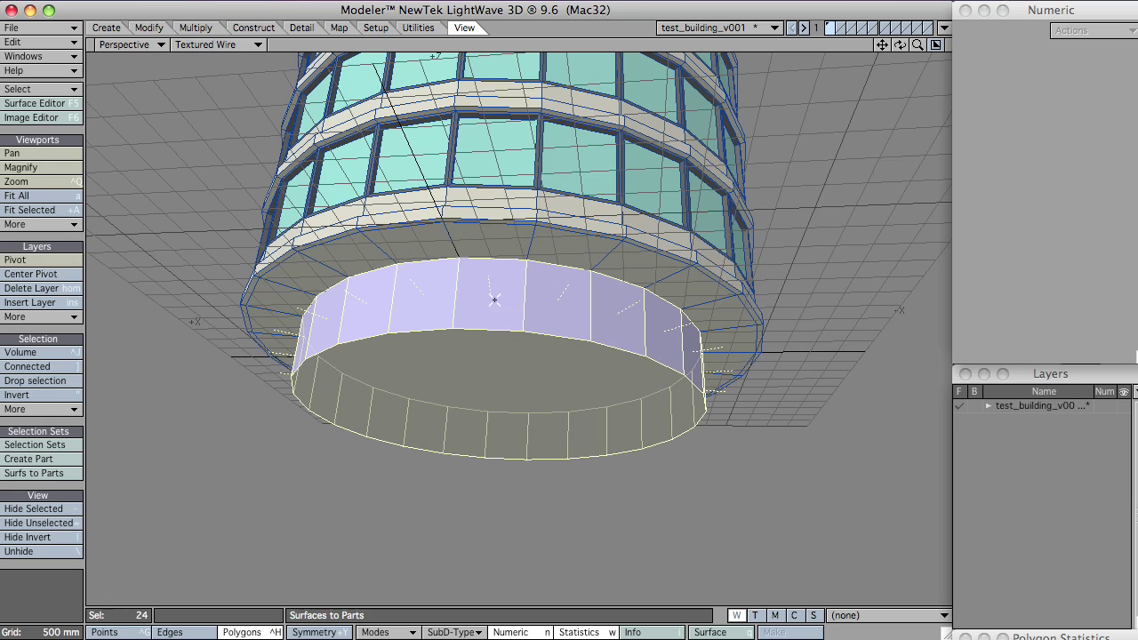
{"action": "left_click", "coordinate": [509, 303]}
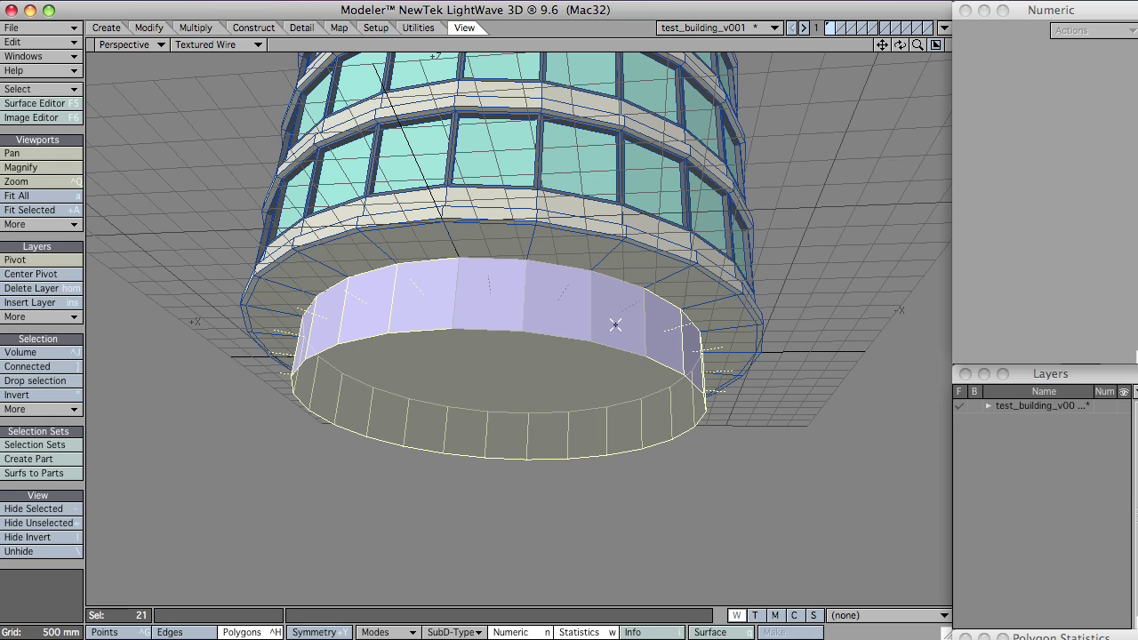
{"action": "left_click_drag", "start_coordinate": [615, 325], "coordinate": [665, 330]}
{"action": "left_click_drag", "start_coordinate": [640, 281], "coordinate": [394, 252], "text": "alt"}
{"action": "left_click", "coordinate": [635, 297]}
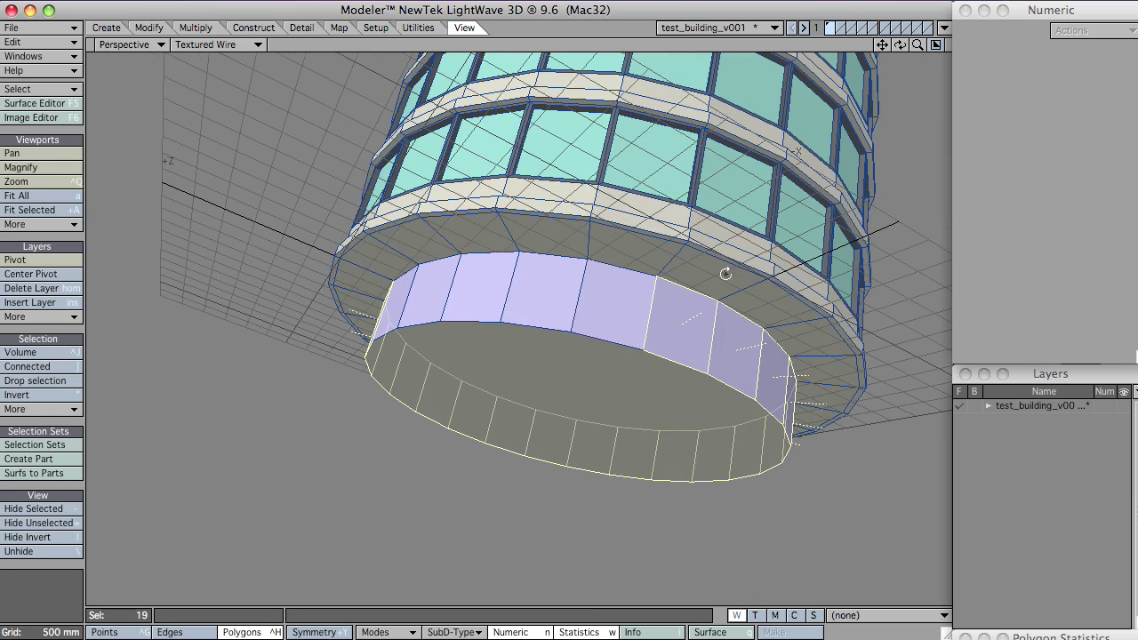
{"action": "left_click_drag", "start_coordinate": [725, 274], "coordinate": [629, 211], "text": "alt"}
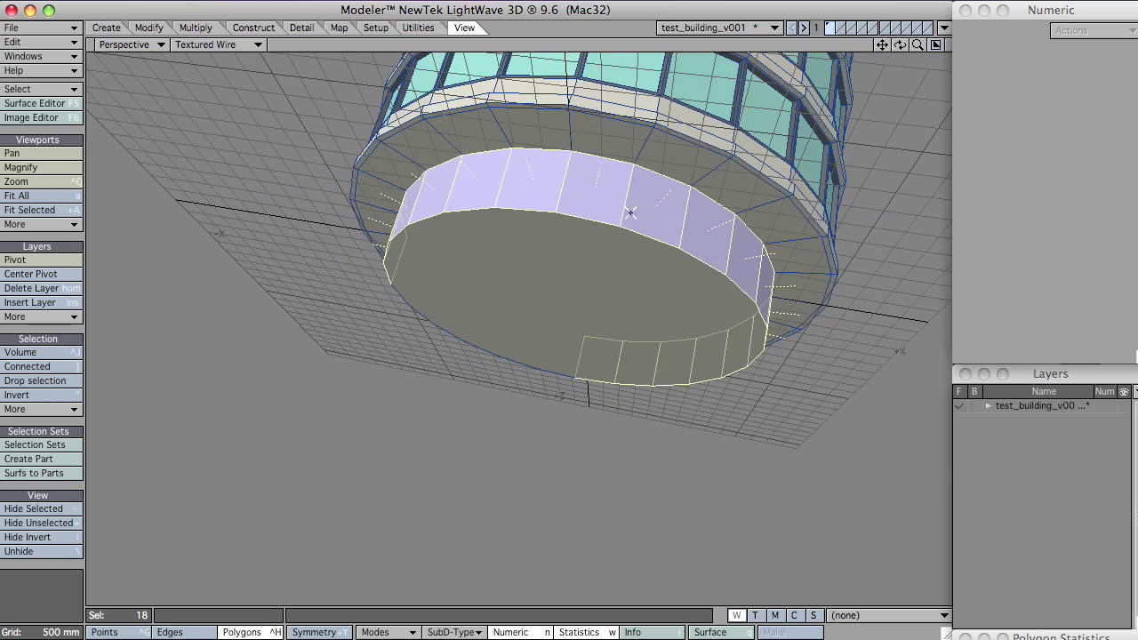
{"action": "left_click_drag", "start_coordinate": [792, 233], "coordinate": [611, 211], "text": "alt"}
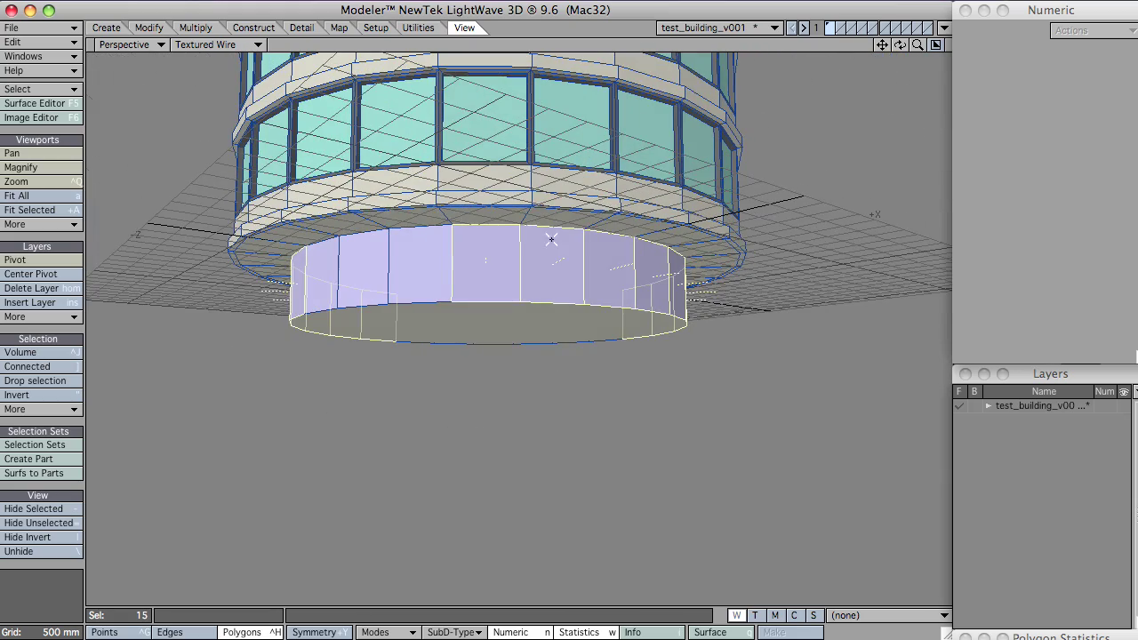
{"action": "mouse_move", "coordinate": [552, 239]}
{"action": "left_mouse_down"}
{"action": "mouse_move", "coordinate": [457, 241]}
{"action": "mouse_move", "coordinate": [746, 260]}
{"action": "left_mouse_up"}
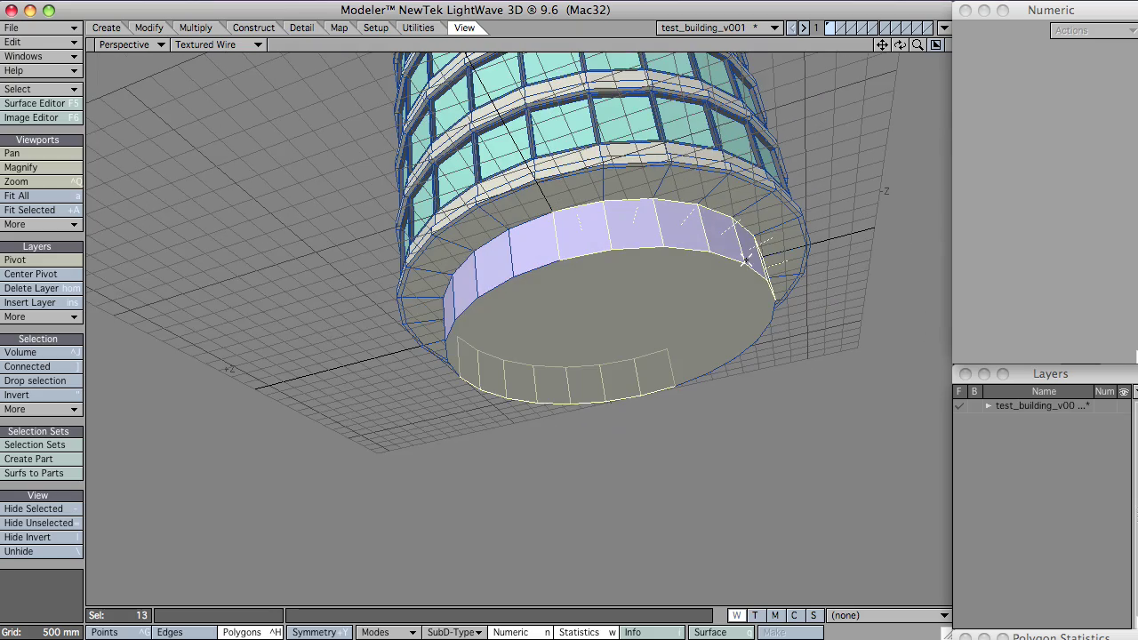
{"action": "left_click_drag", "start_coordinate": [628, 242], "coordinate": [486, 283], "text": "alt"}
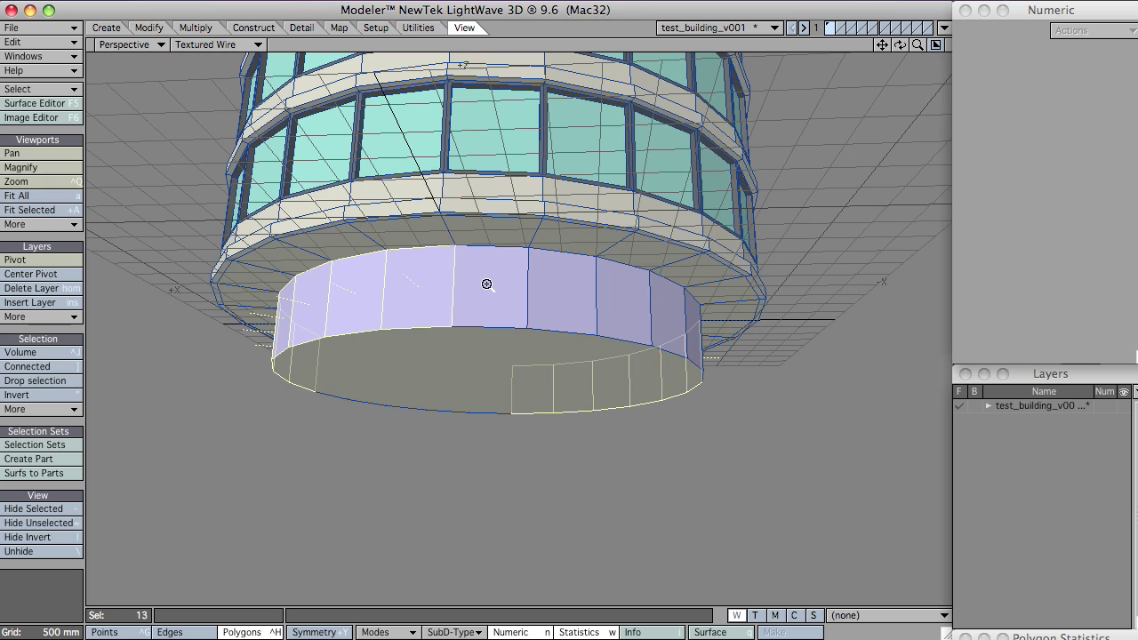
{"action": "key", "text": "minus"}
{"action": "key", "text": "backslash"}
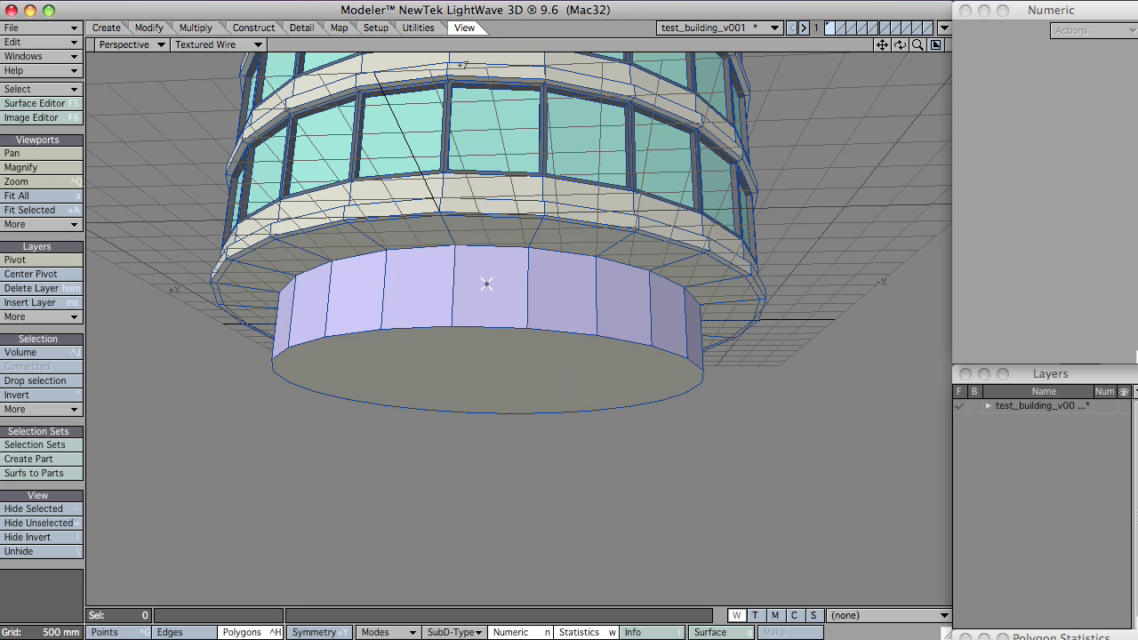
{"action": "left_click_drag", "start_coordinate": [487, 280], "coordinate": [507, 309], "text": "alt"}
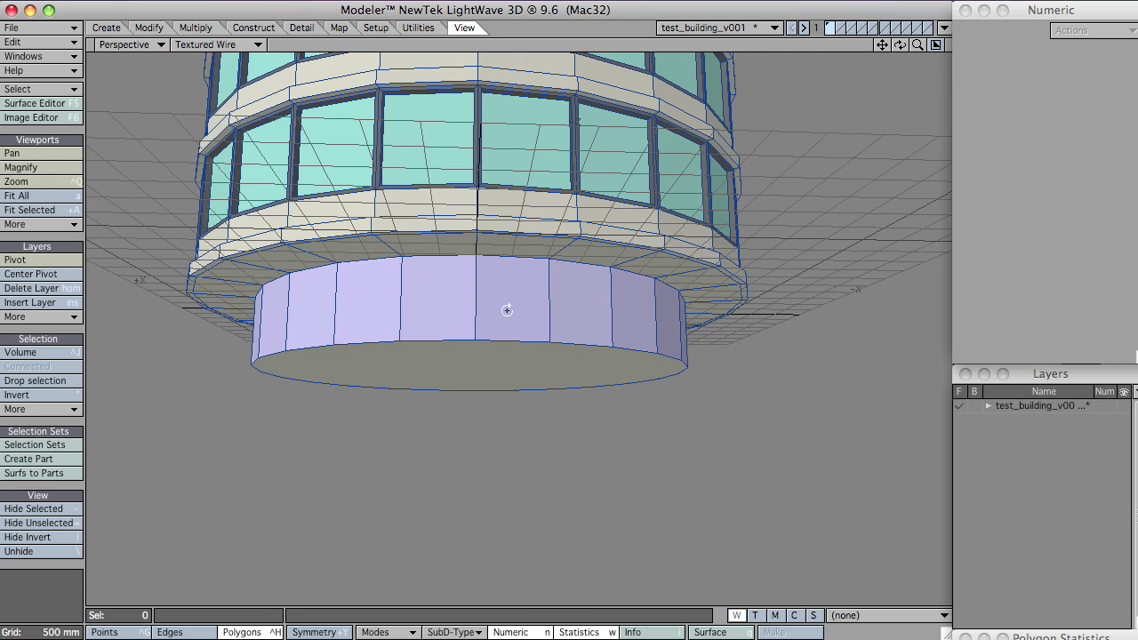
{"action": "left_click_drag", "start_coordinate": [437, 345], "coordinate": [729, 329], "text": "alt"}
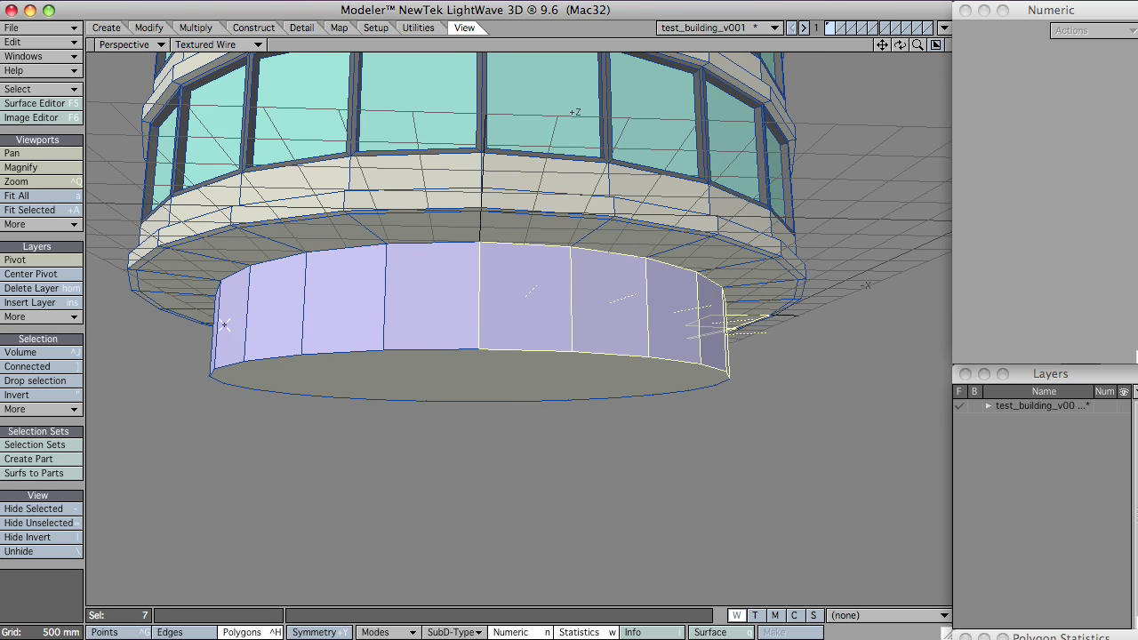
{"action": "left_click", "coordinate": [78, 565]}
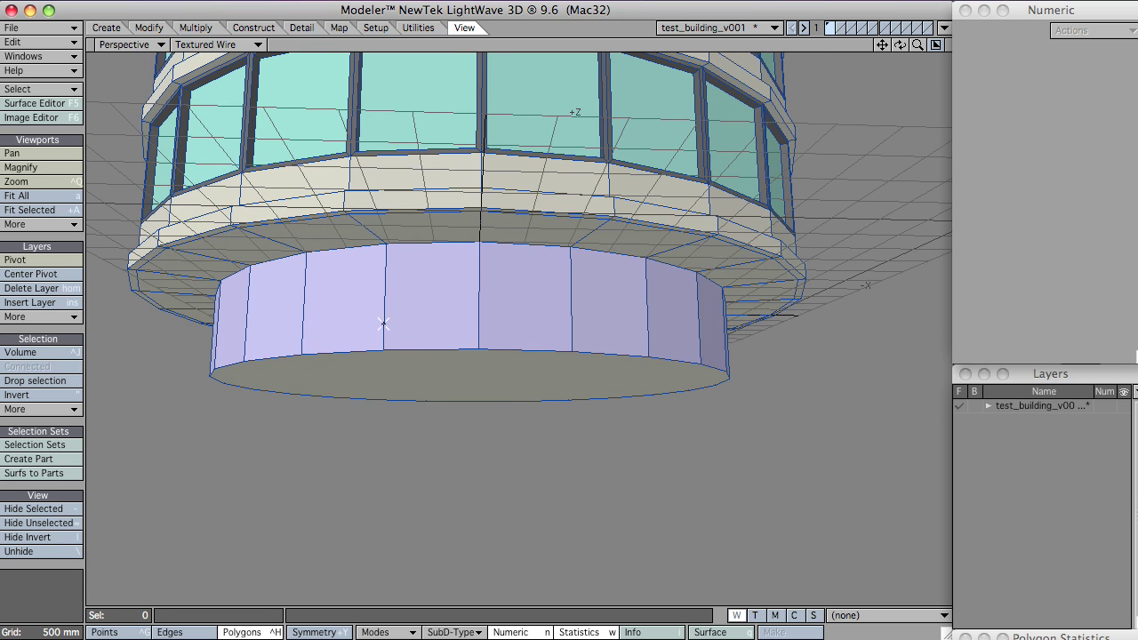
{"action": "left_click_drag", "start_coordinate": [382, 323], "coordinate": [368, 309]}
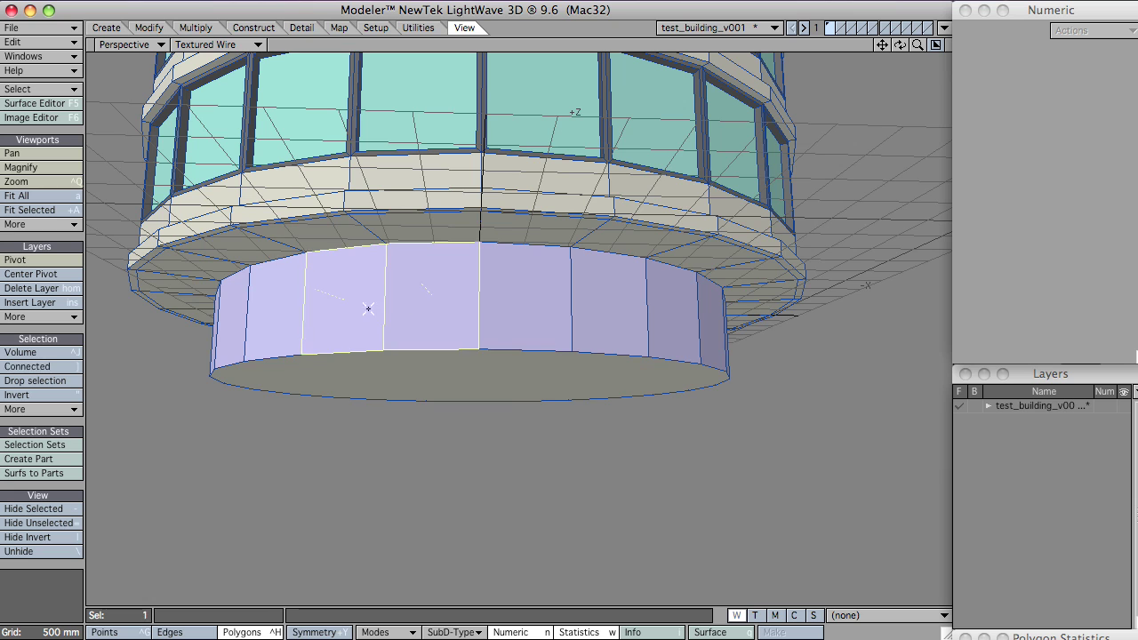
{"action": "left_click", "coordinate": [77, 563]}
Select every third polygon of the overhanging underside ring around the foyer, eight in all.
{"action": "left_click_drag", "start_coordinate": [370, 383], "coordinate": [424, 256], "text": "alt"}
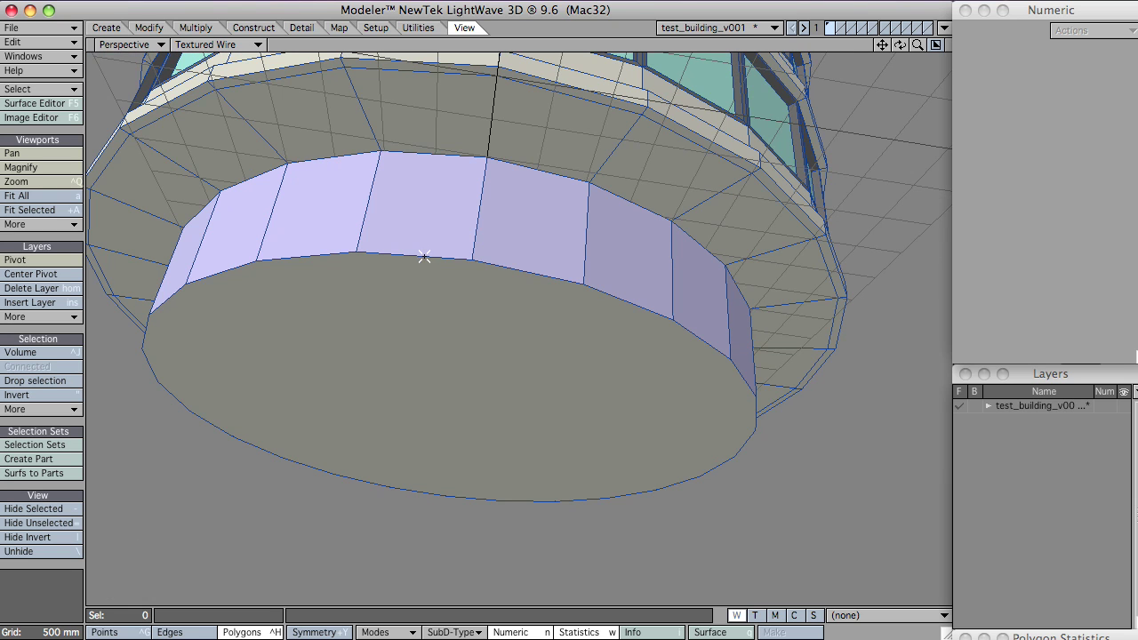
{"action": "left_click", "coordinate": [453, 125]}
{"action": "left_click_drag", "start_coordinate": [593, 173], "coordinate": [536, 130], "text": "alt"}
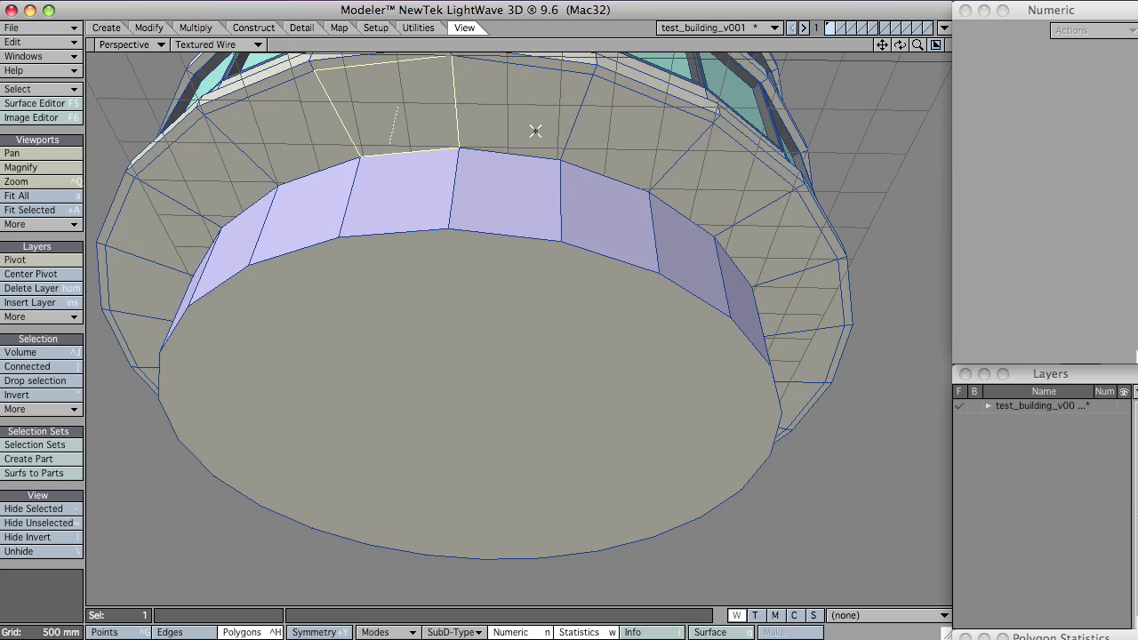
{"action": "left_click", "coordinate": [727, 159]}
{"action": "left_click_drag", "start_coordinate": [728, 160], "coordinate": [498, 133], "text": "alt"}
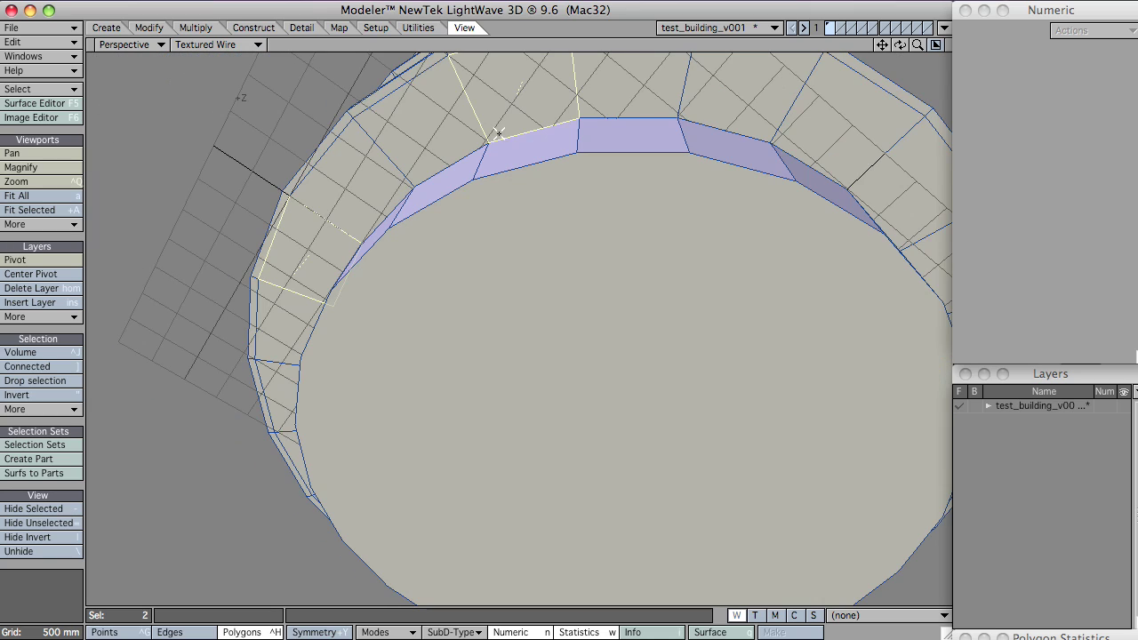
{"action": "left_click", "coordinate": [868, 126]}
{"action": "left_click_drag", "start_coordinate": [830, 237], "coordinate": [642, 177], "text": "alt"}
{"action": "left_click", "coordinate": [730, 279]}
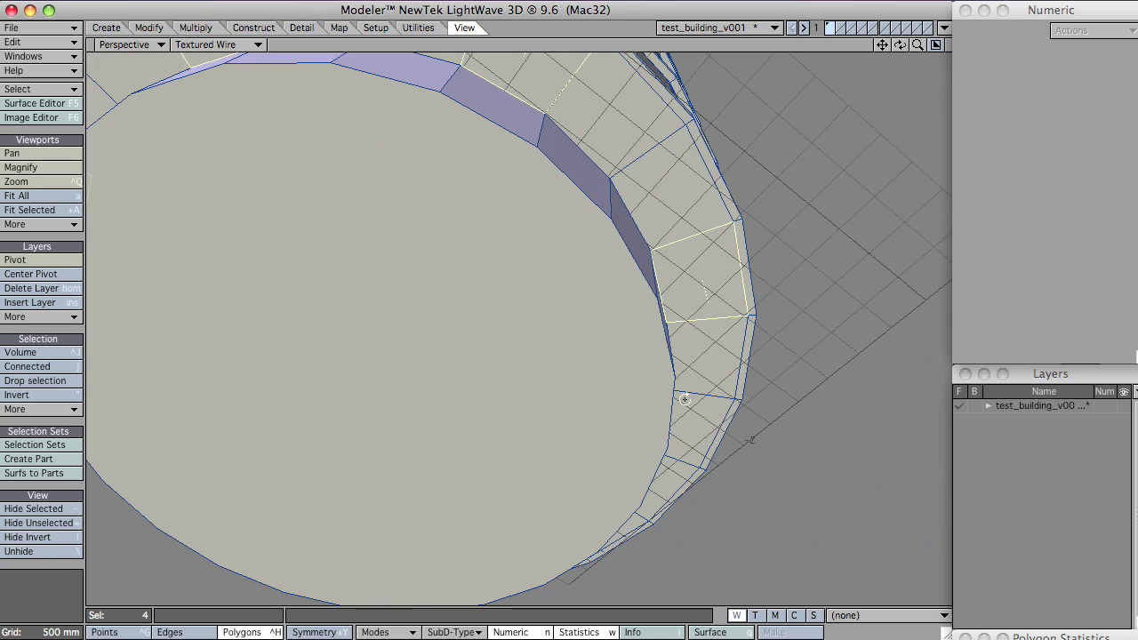
{"action": "left_click_drag", "start_coordinate": [685, 399], "coordinate": [515, 232], "text": "alt"}
{"action": "left_click_drag", "start_coordinate": [739, 334], "coordinate": [676, 178], "text": "alt"}
{"action": "left_click", "coordinate": [712, 270]}
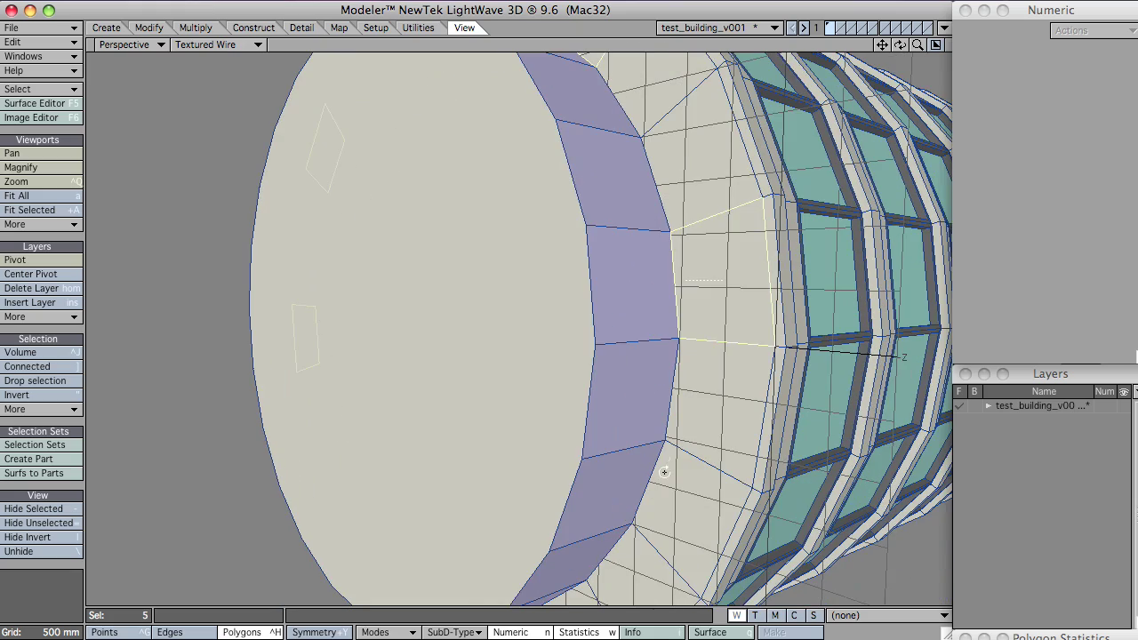
{"action": "left_click_drag", "start_coordinate": [664, 472], "coordinate": [742, 256], "text": "alt"}
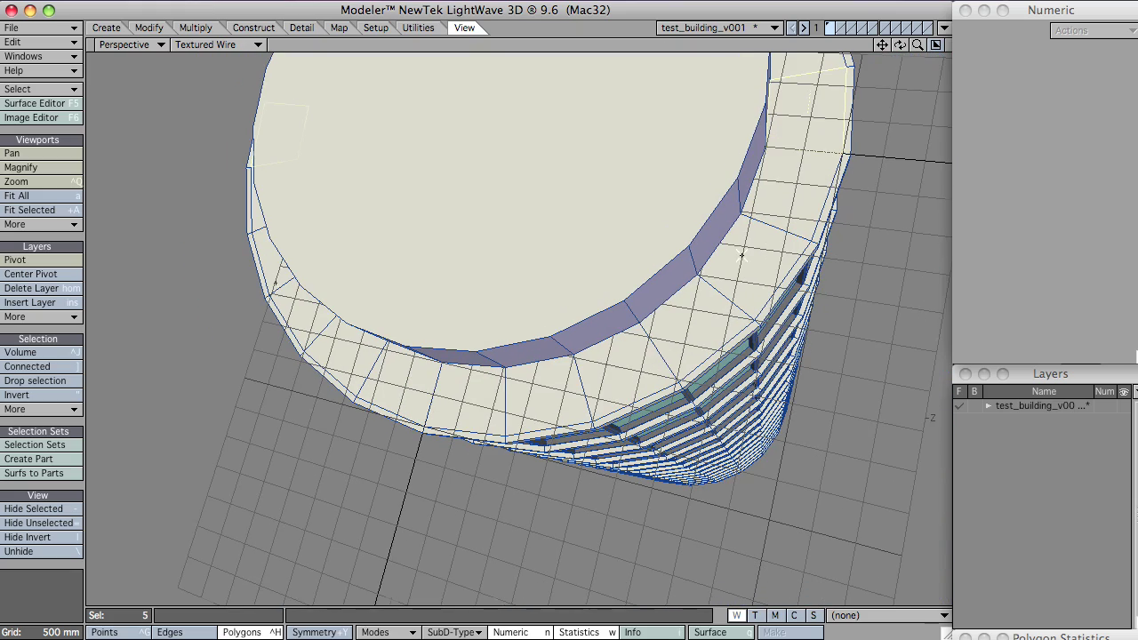
{"action": "left_click", "coordinate": [670, 324]}
{"action": "left_click", "coordinate": [481, 402]}
{"action": "left_click_drag", "start_coordinate": [336, 346], "coordinate": [312, 348], "text": "alt"}
{"action": "left_click", "coordinate": [223, 317]}
{"action": "left_click_drag", "start_coordinate": [223, 317], "coordinate": [500, 309], "text": "alt"}
Bevel the eight underside polygons inward, and bevel them again with 1.2 m shift and 0 m inset to form support columns.
{"action": "key", "text": "b"}
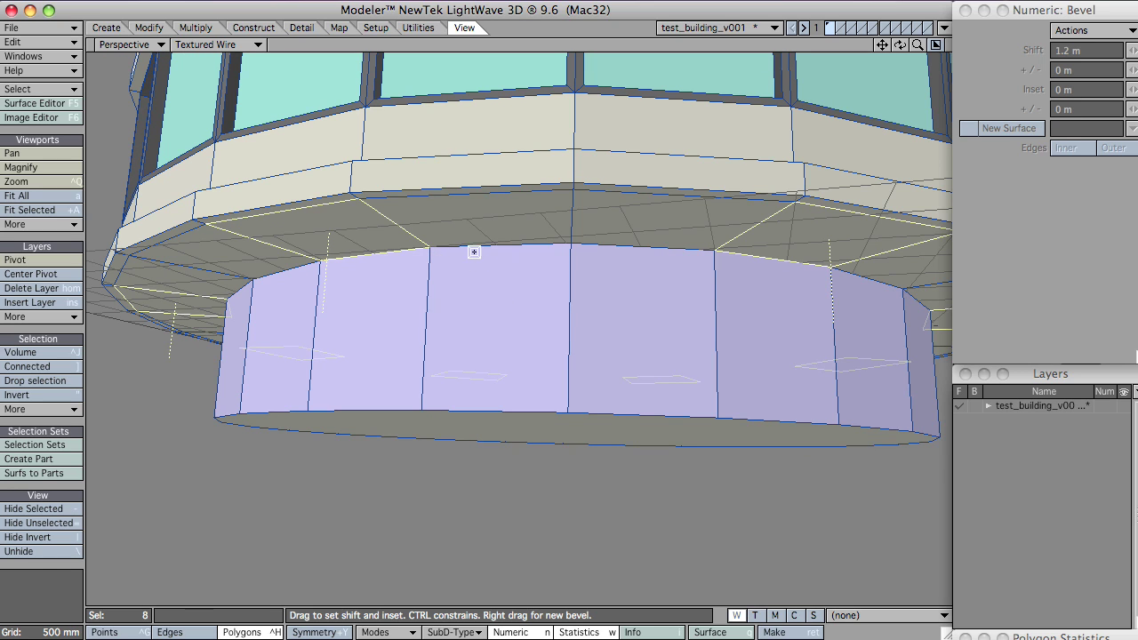
{"action": "mouse_move", "coordinate": [474, 252]}
{"action": "left_mouse_down"}
{"action": "mouse_move", "coordinate": [436, 252]}
{"action": "mouse_move", "coordinate": [447, 258]}
{"action": "mouse_move", "coordinate": [447, 155]}
{"action": "mouse_move", "coordinate": [466, 242]}
{"action": "left_mouse_up"}
{"action": "left_click_drag", "start_coordinate": [543, 267], "coordinate": [452, 272], "text": "ctrl+alt"}
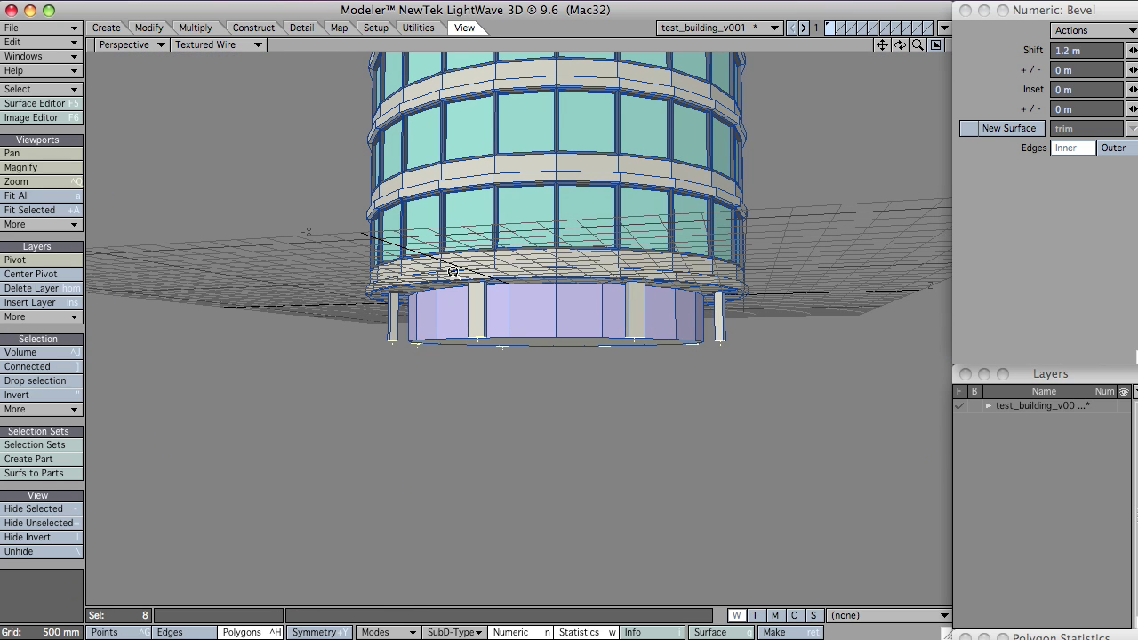
{"action": "key", "text": "space"}
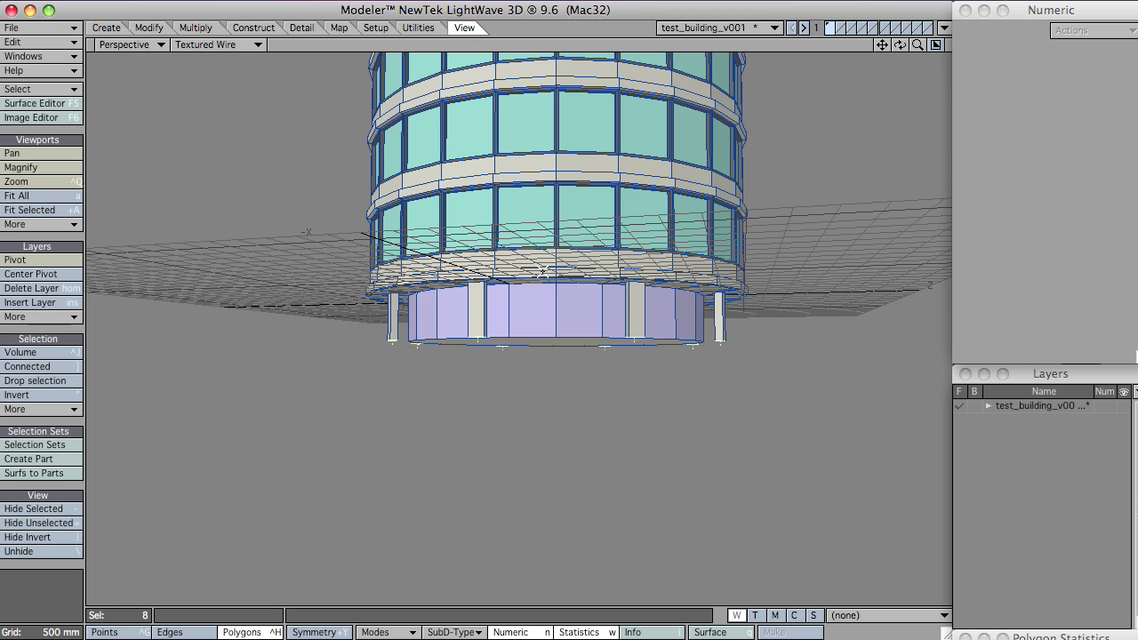
Save the tower object and review the whole building from roof to base.
{"action": "left_click_drag", "start_coordinate": [542, 270], "coordinate": [474, 269], "text": "ctrl+alt"}
{"action": "left_click_drag", "start_coordinate": [586, 125], "coordinate": [562, 409], "text": "alt+shift"}
{"action": "left_click_drag", "start_coordinate": [573, 134], "coordinate": [563, 411], "text": "alt+shift"}
{"action": "left_click_drag", "start_coordinate": [566, 220], "coordinate": [531, 269], "text": "alt"}
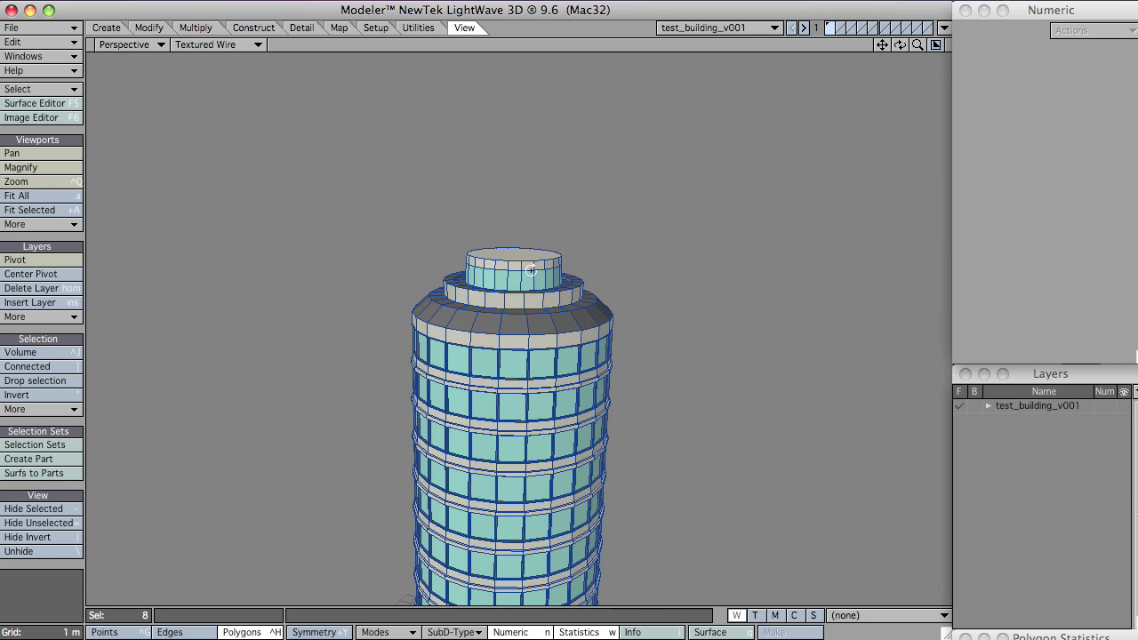
{"action": "left_click_drag", "start_coordinate": [539, 403], "coordinate": [557, 206], "text": "alt"}
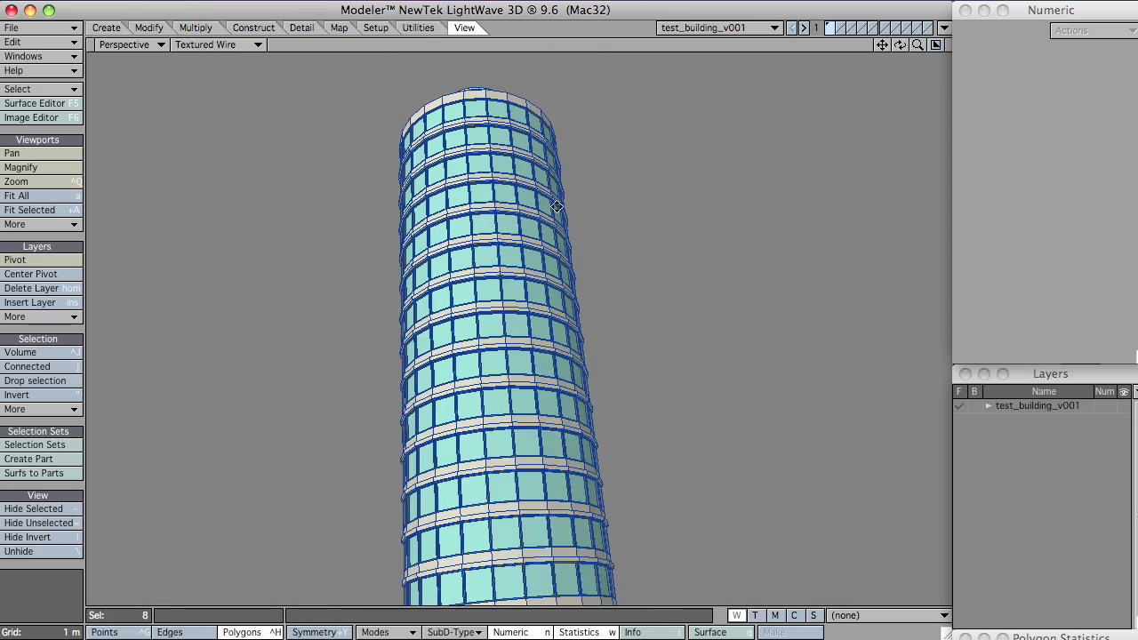
{"action": "left_click_drag", "start_coordinate": [547, 449], "coordinate": [560, 317], "text": "alt"}
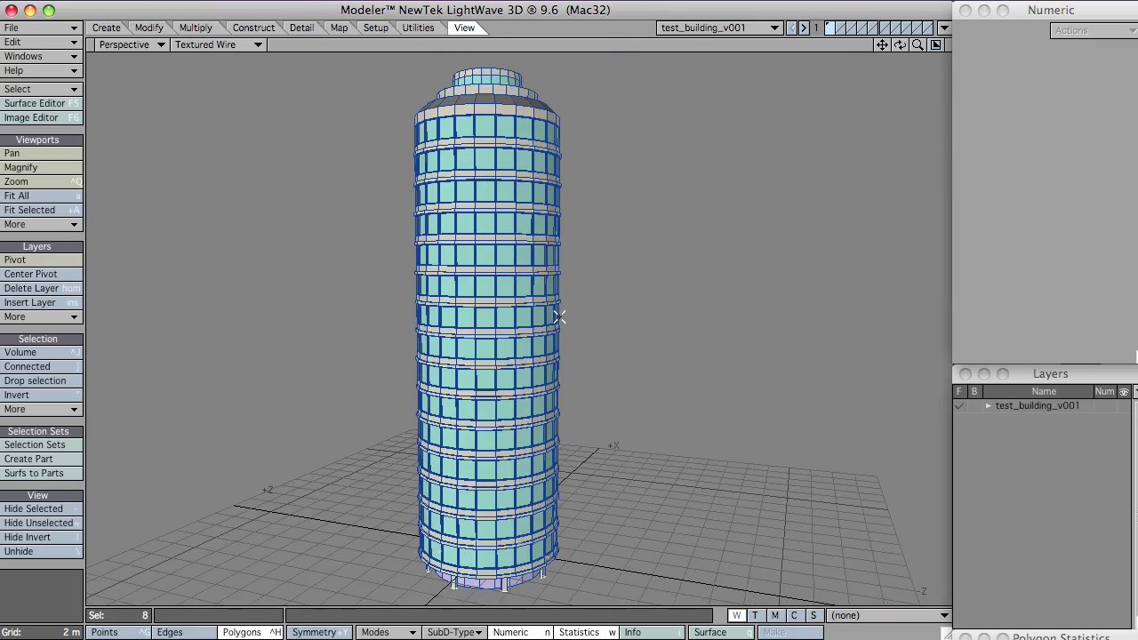